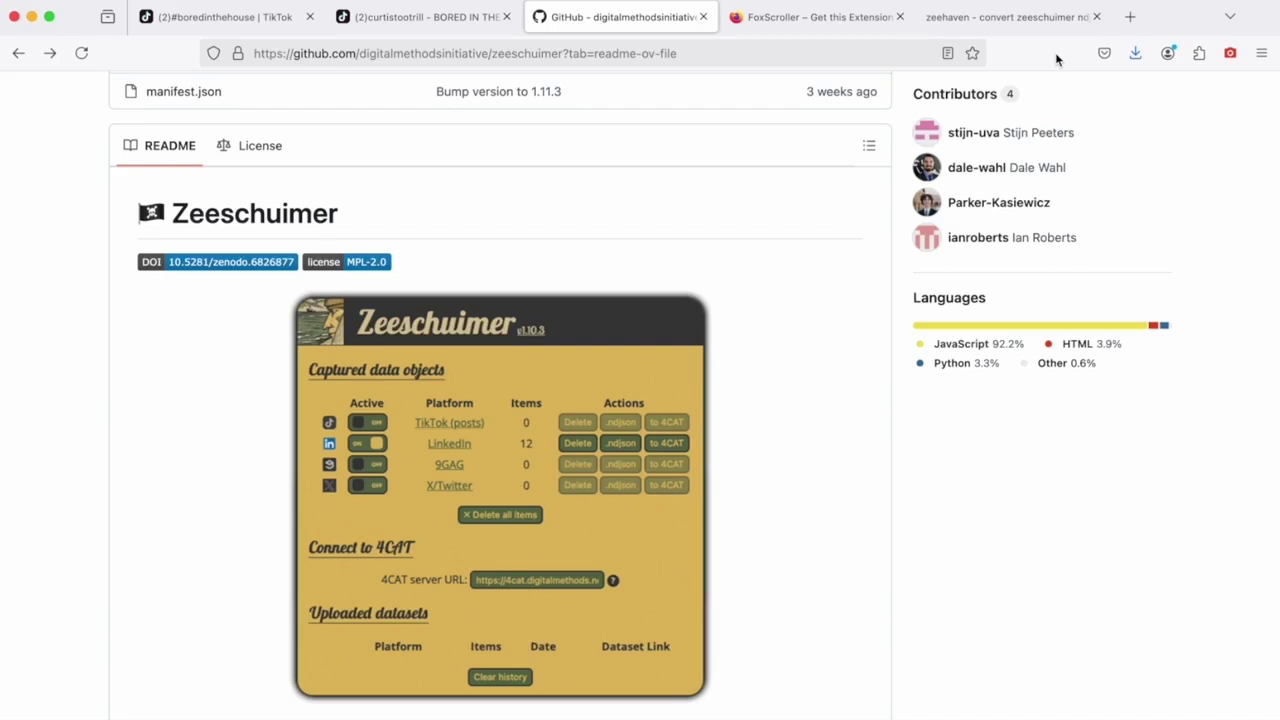
Step: Browse the #boredinthehouse video grid, then open the BORED IN THE HOUSE sound page
click(251, 25)
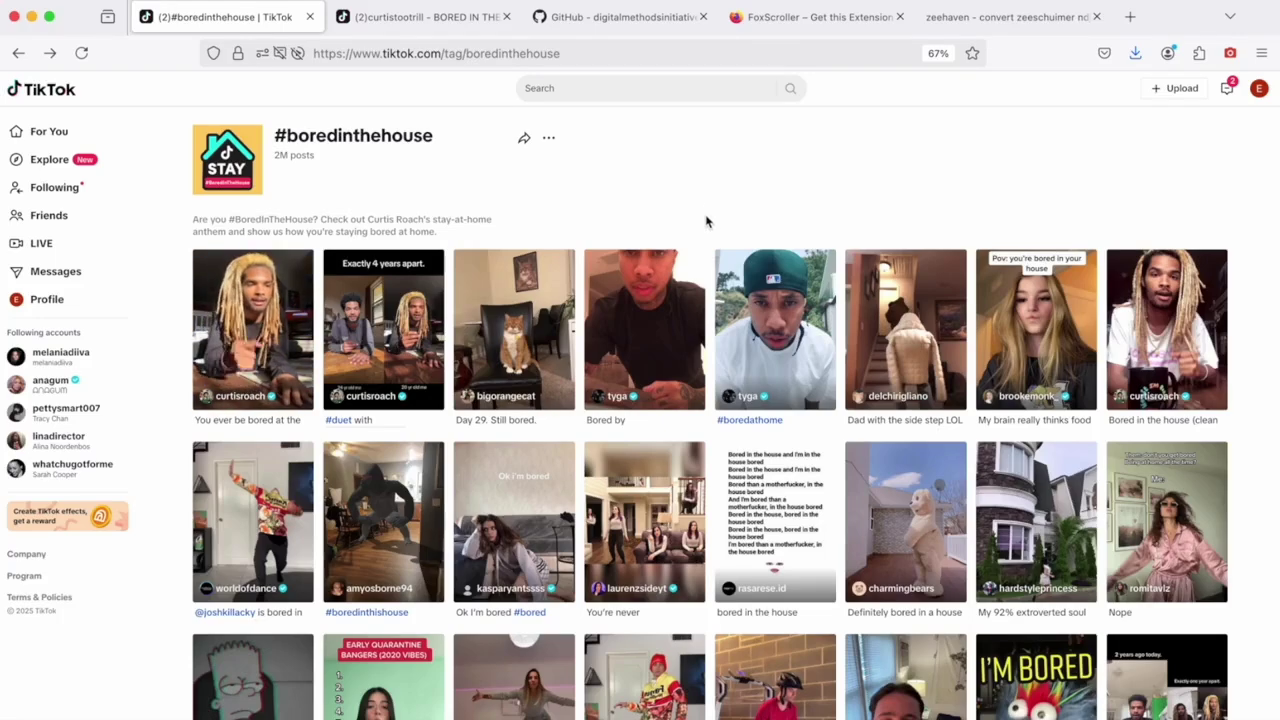
scroll(705, 218, down, 5)
scroll(705, 218, down, 2)
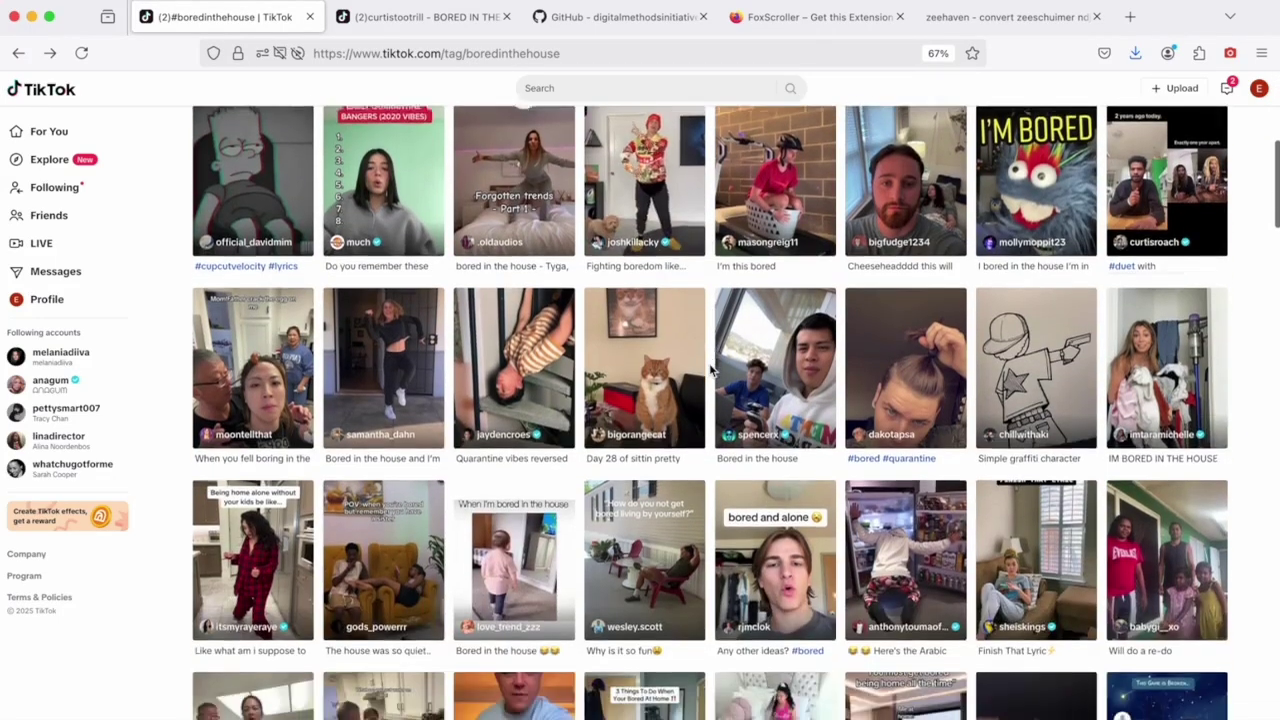
scroll(671, 209, up, 8)
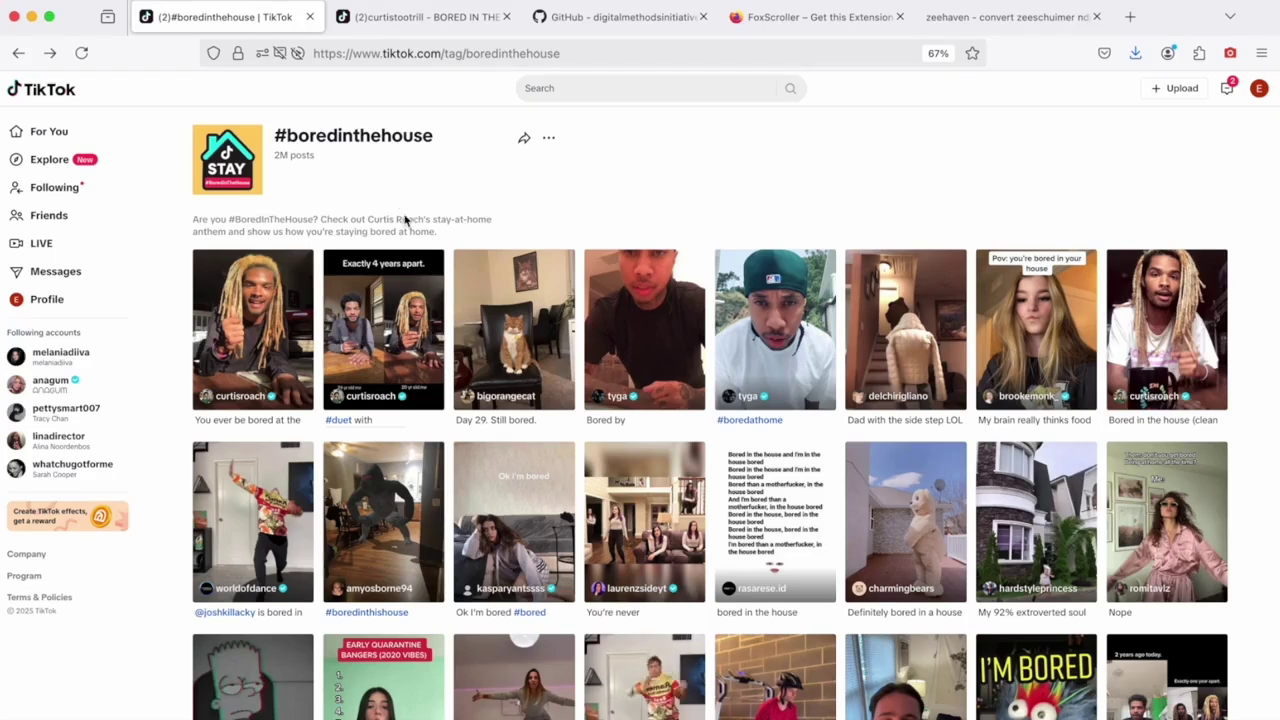
click(420, 16)
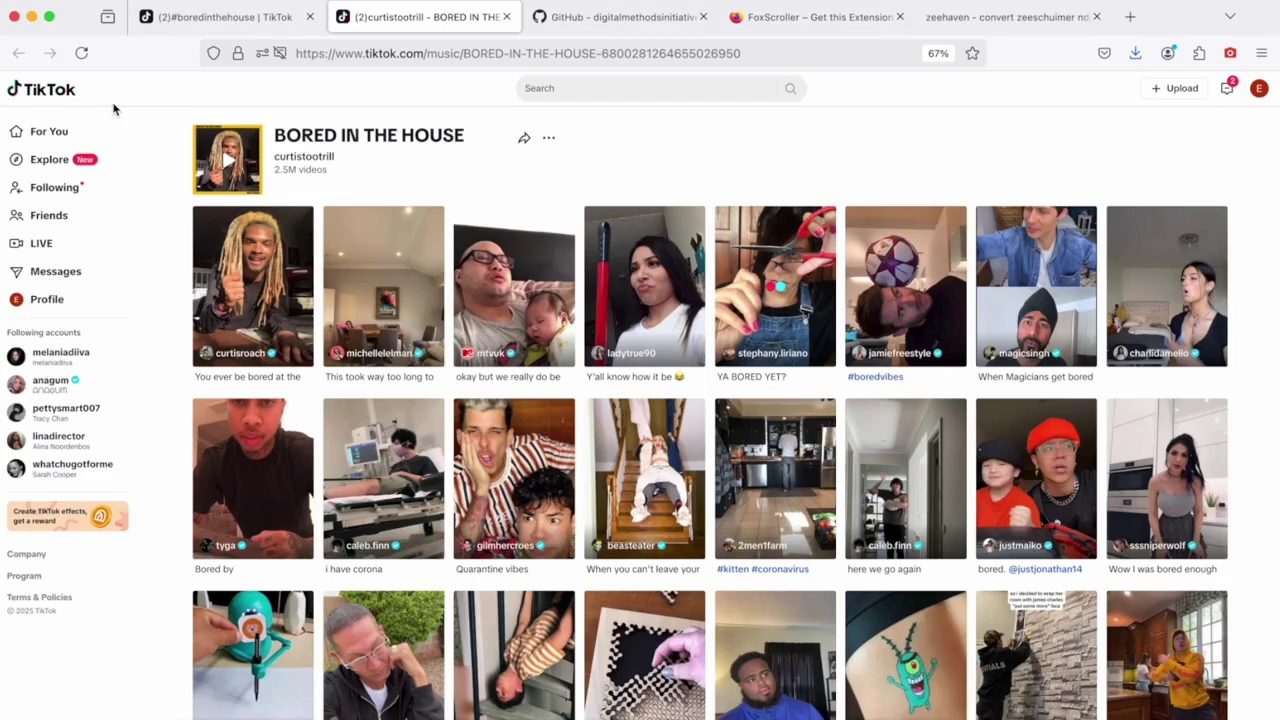
Step: Go back to the #boredinthehouse hashtag tab, then bring up the Zeeschuimer GitHub README
click(237, 21)
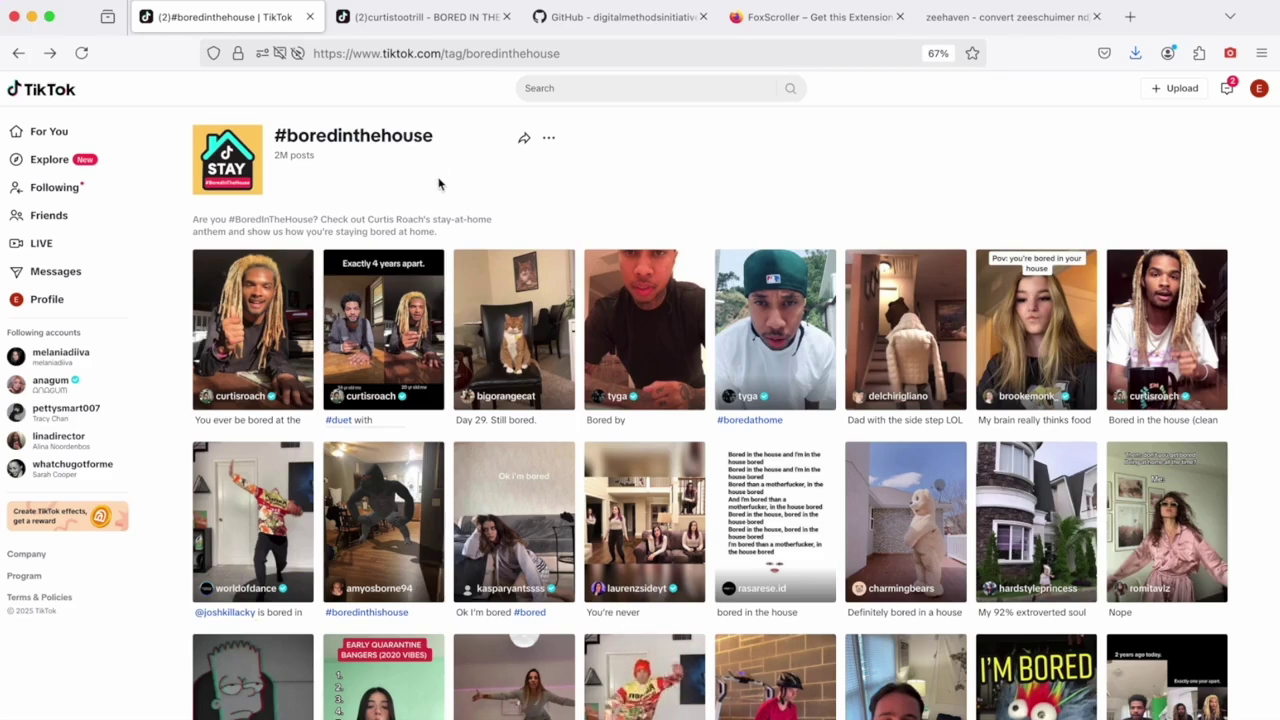
click(622, 17)
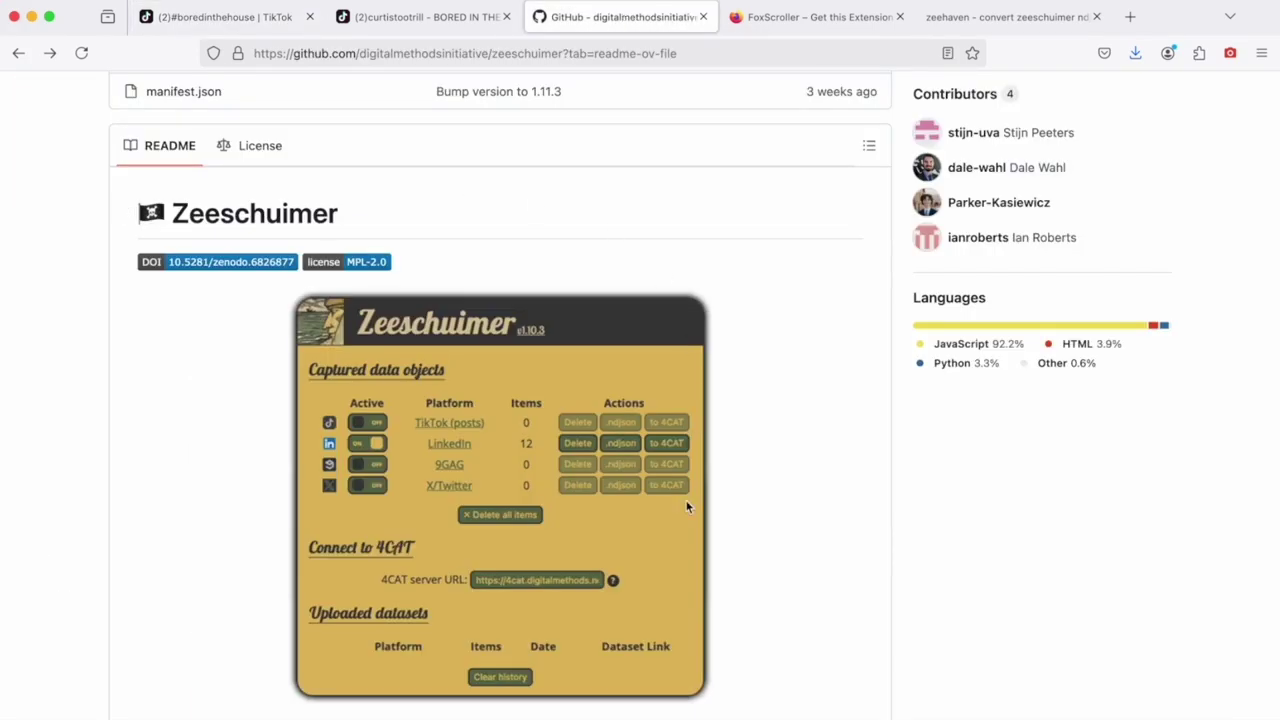
Step: Install zeeschuimer-v1.11.3.xpi from the repository's releases page as a Firefox add-on
scroll(768, 580, down, 5)
scroll(768, 580, down, 3)
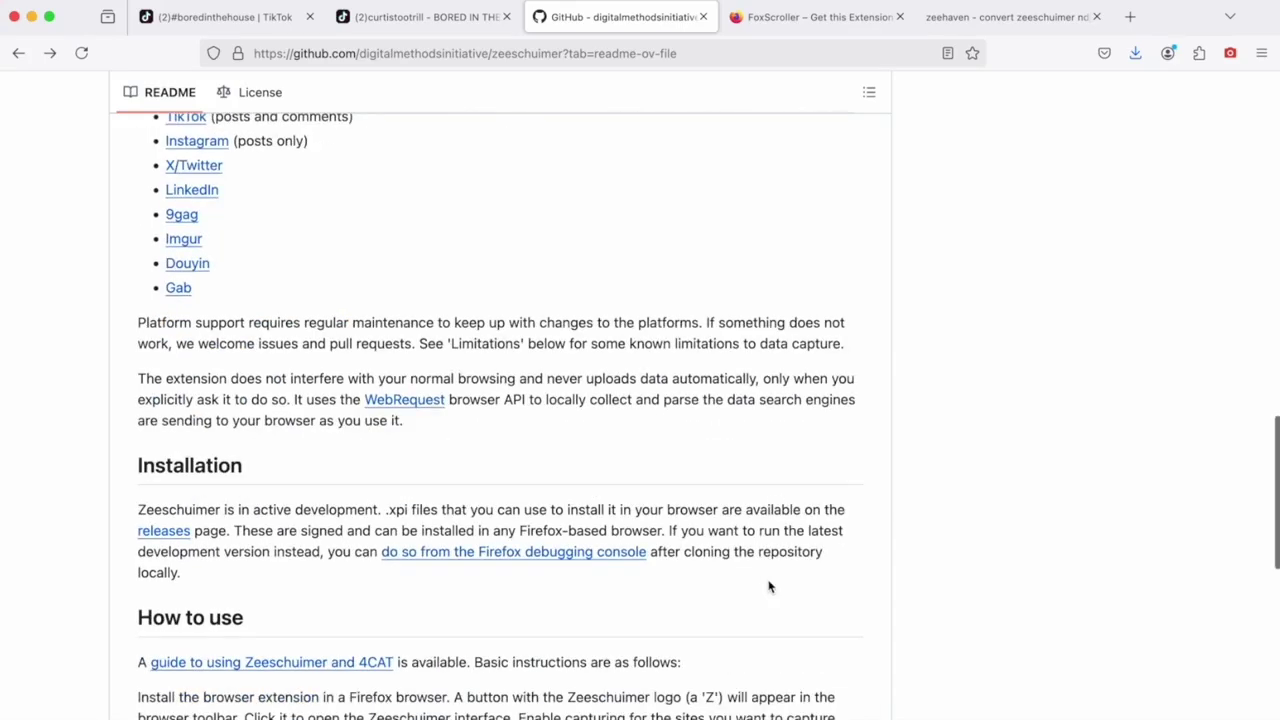
scroll(399, 545, down, 1)
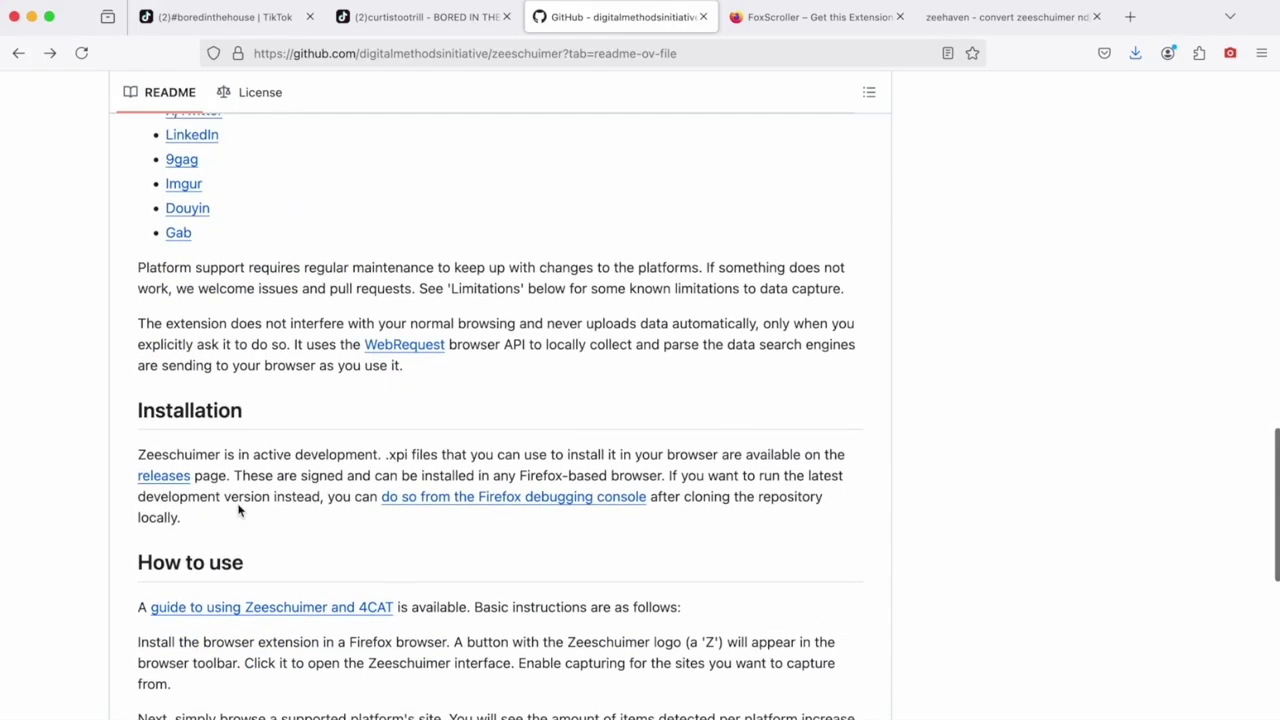
click(166, 478)
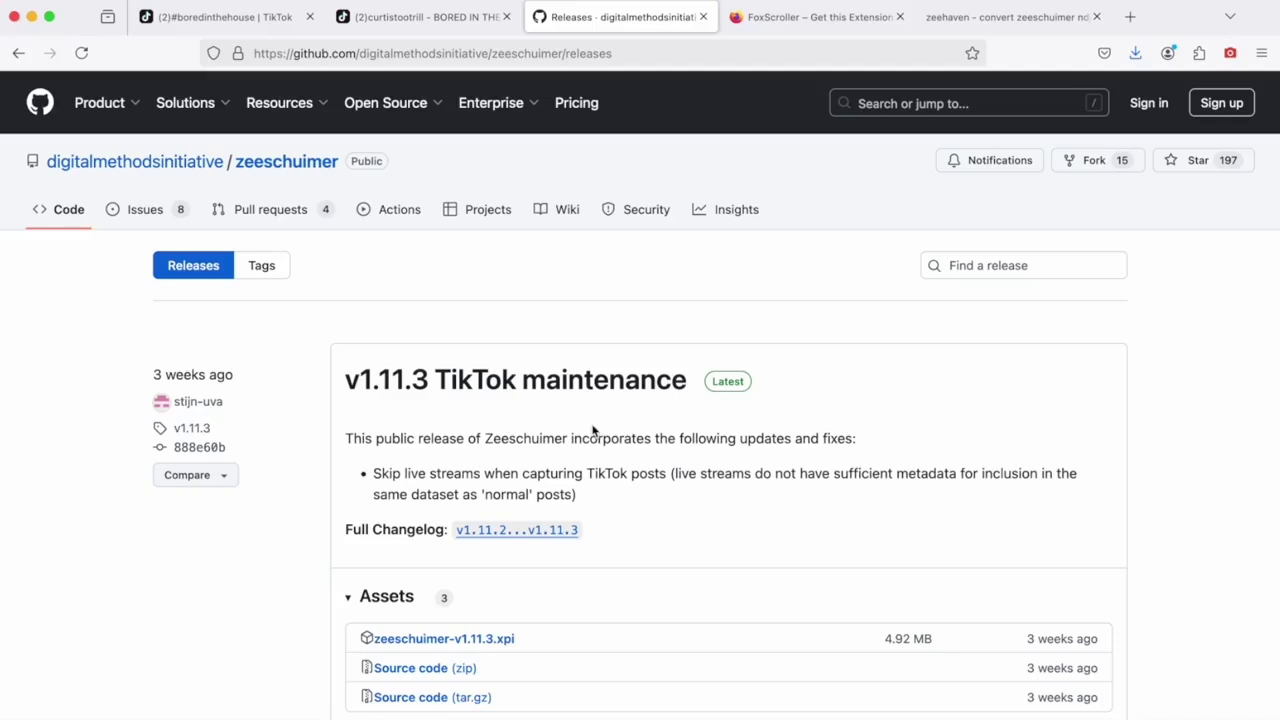
click(481, 642)
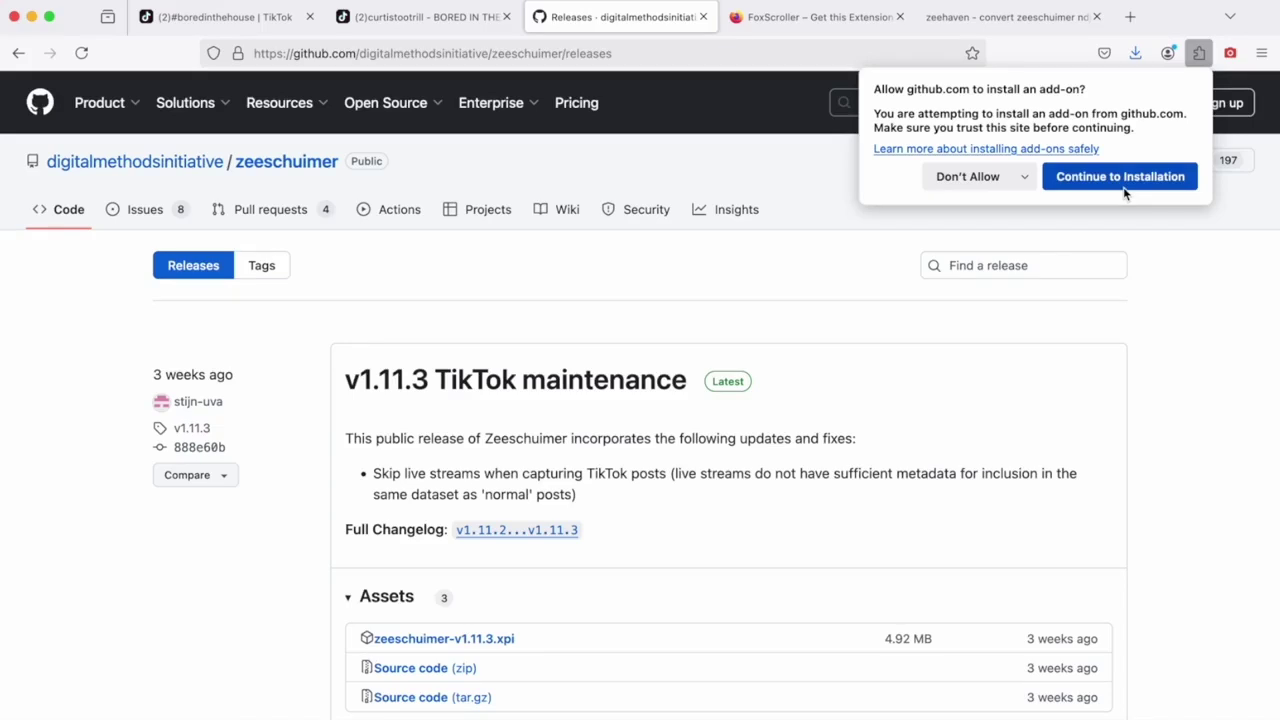
click(1118, 183)
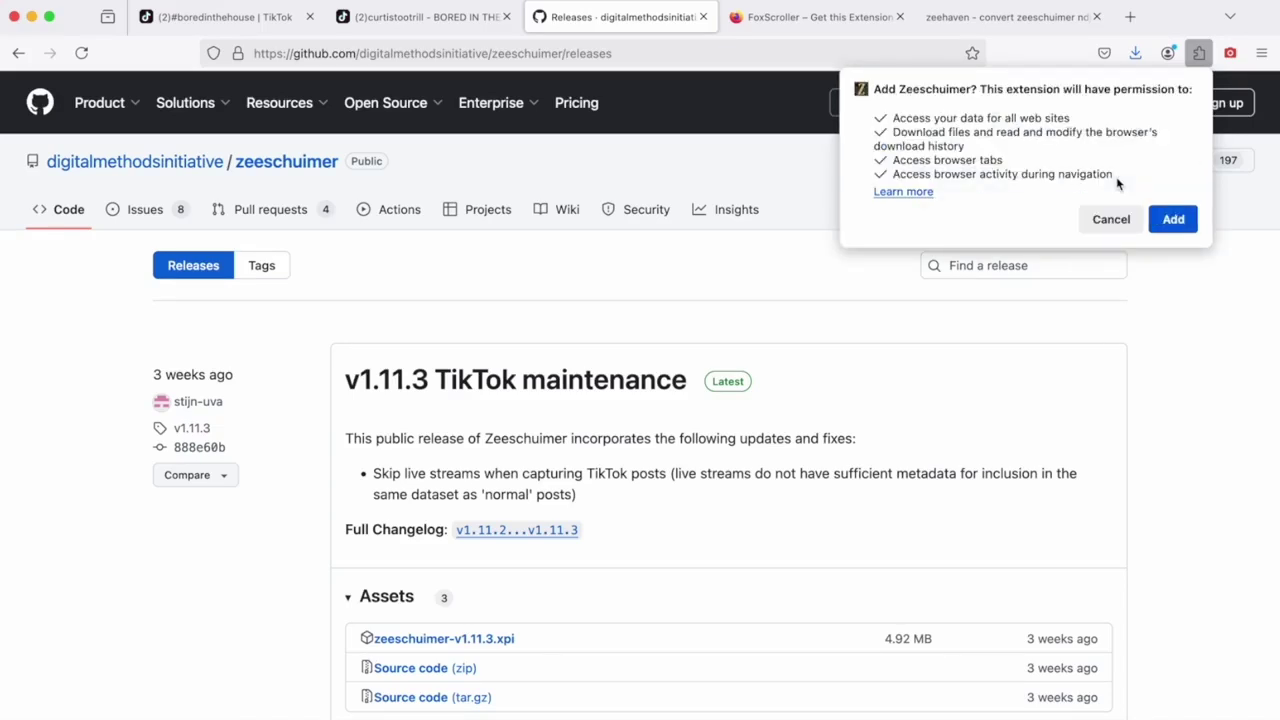
click(1173, 220)
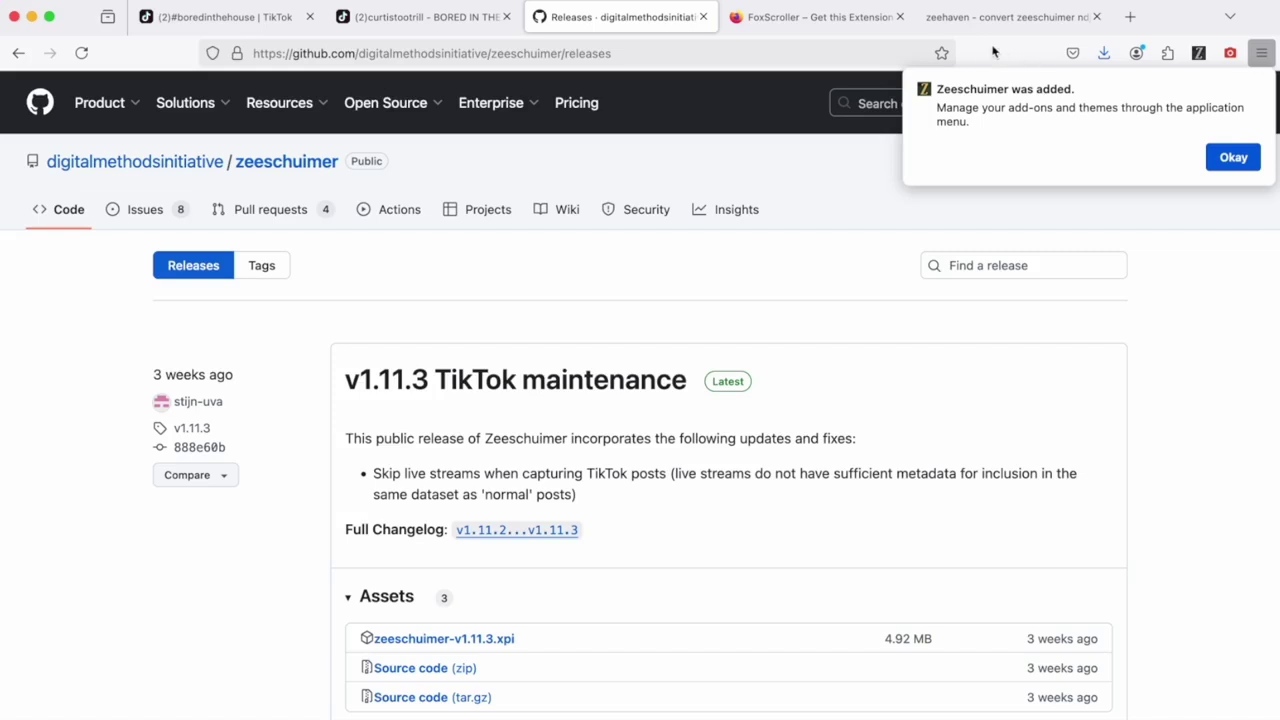
click(1226, 160)
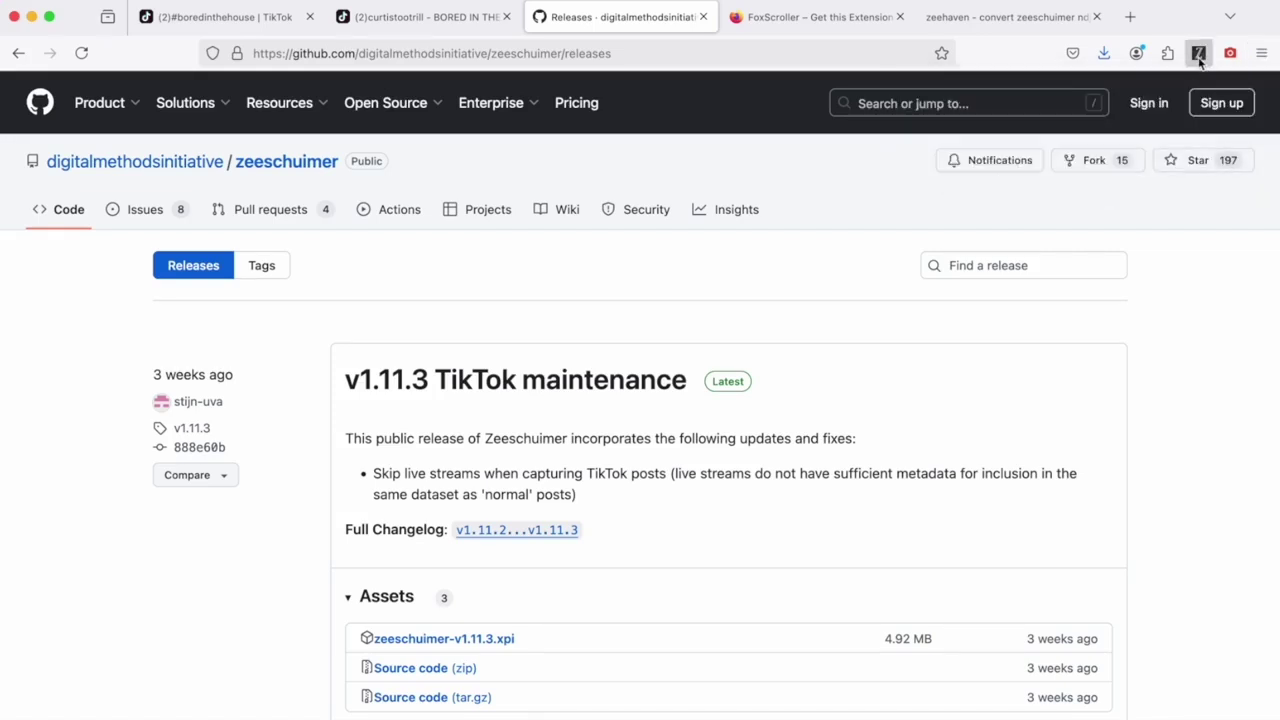
Step: Pin Zeeschuimer to the toolbar and switch its TikTok (posts) capture to Active
click(1199, 55)
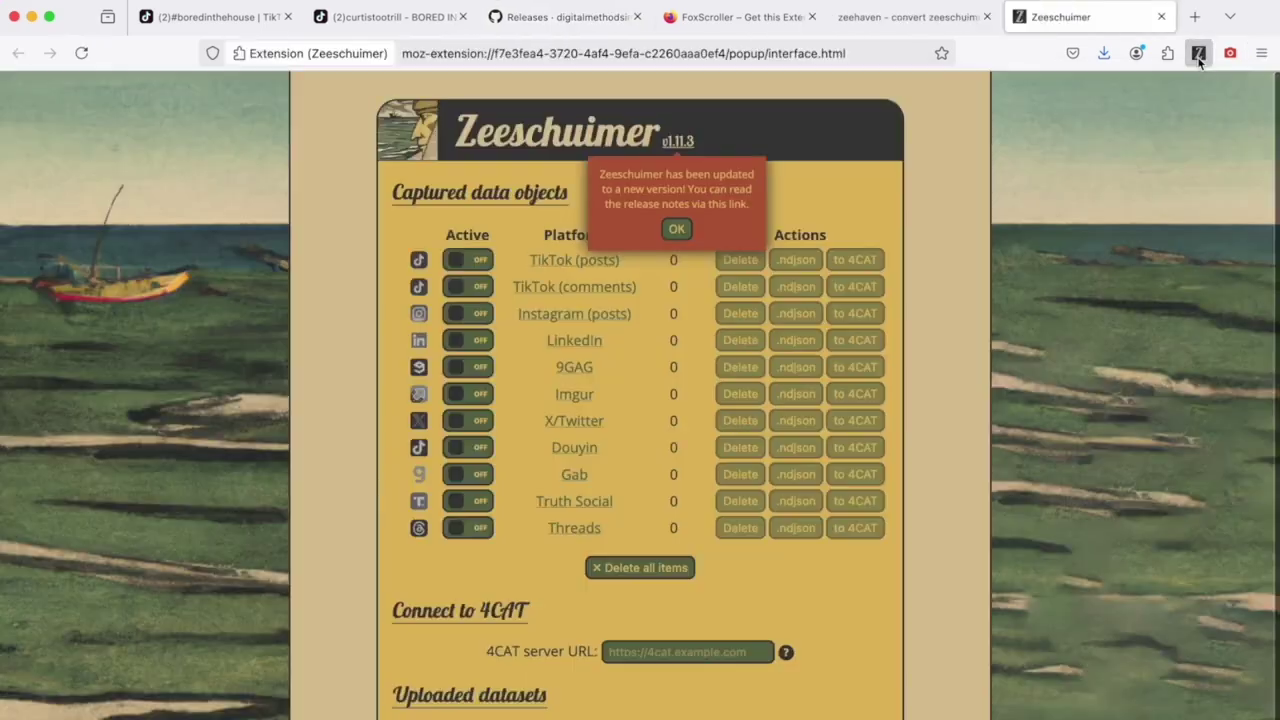
click(676, 232)
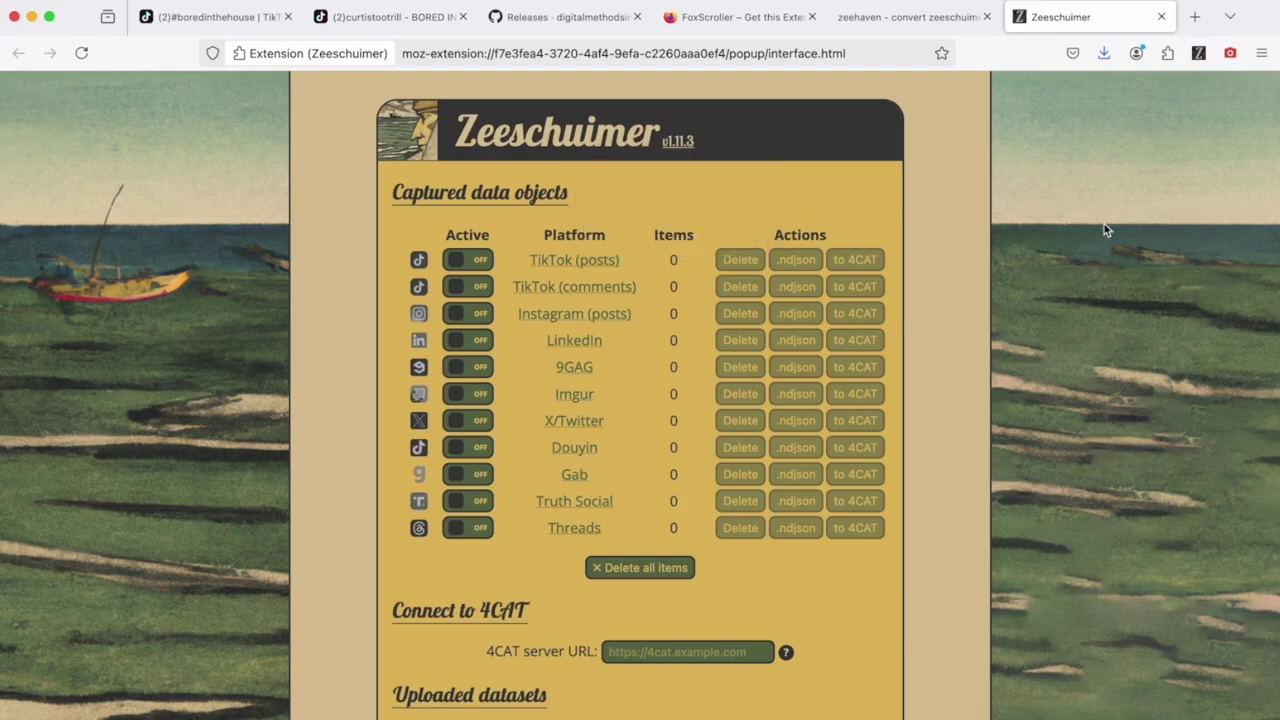
right_click(1200, 58)
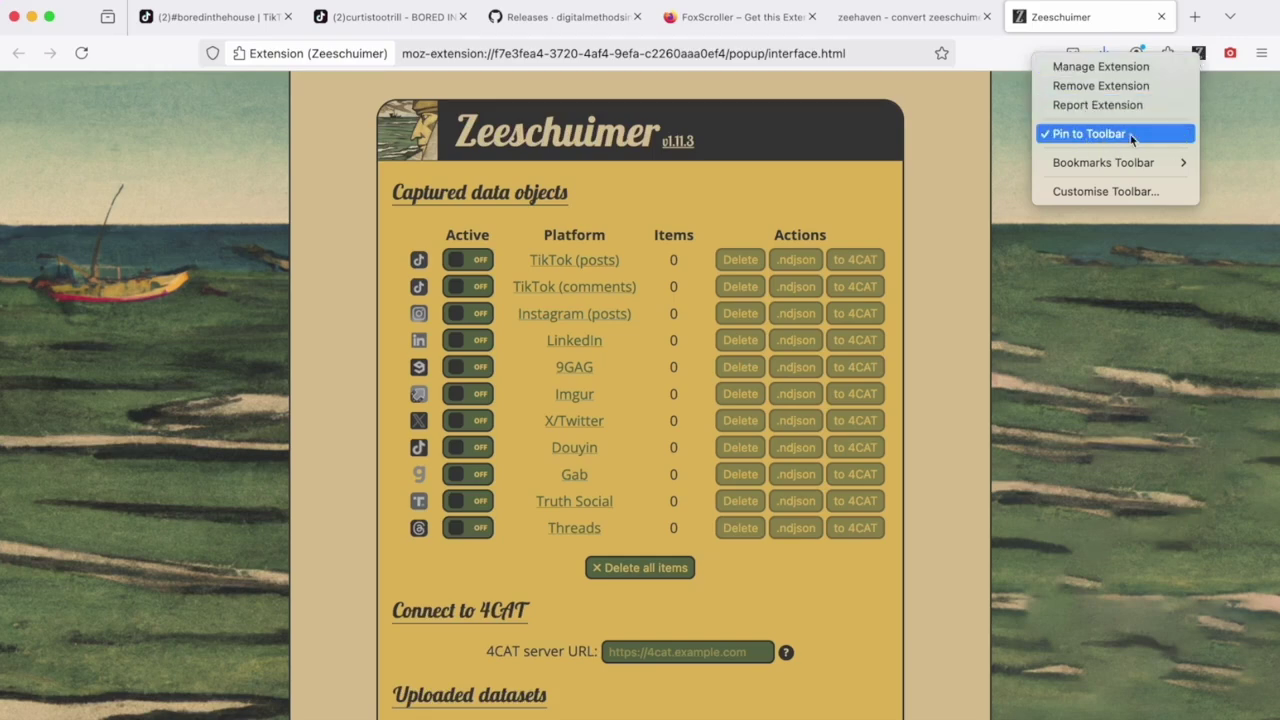
click(1206, 54)
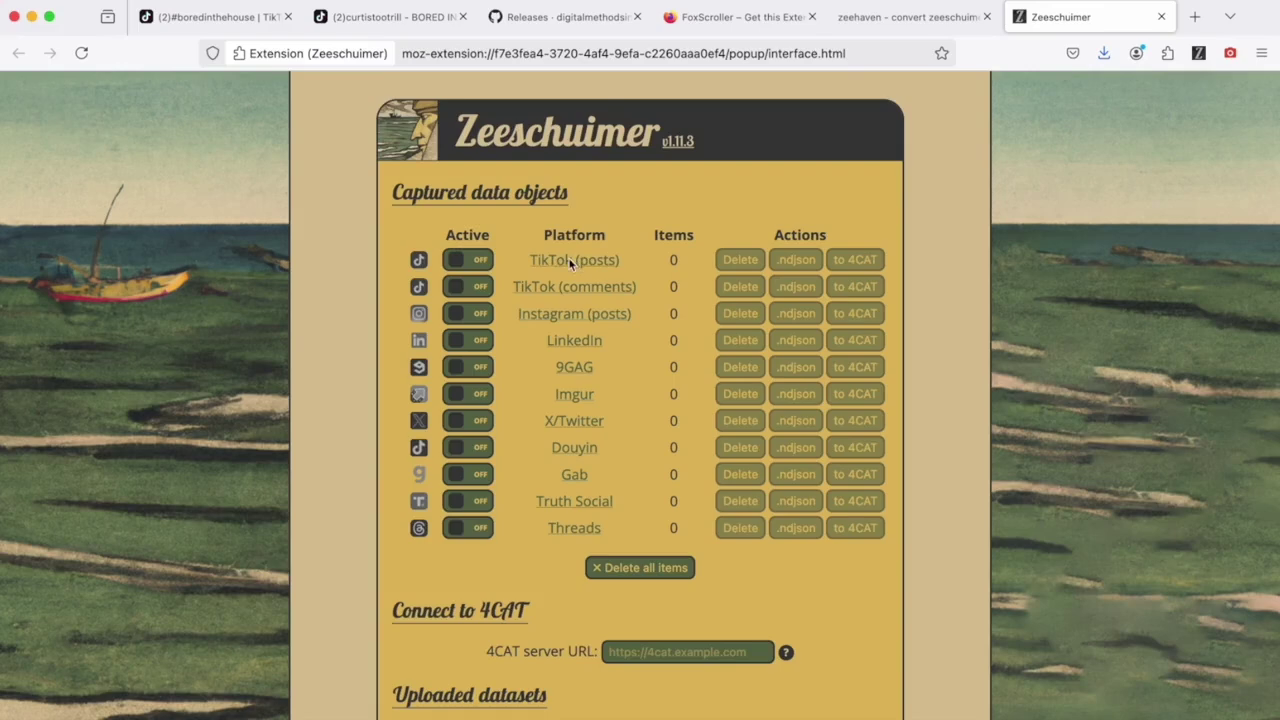
click(484, 263)
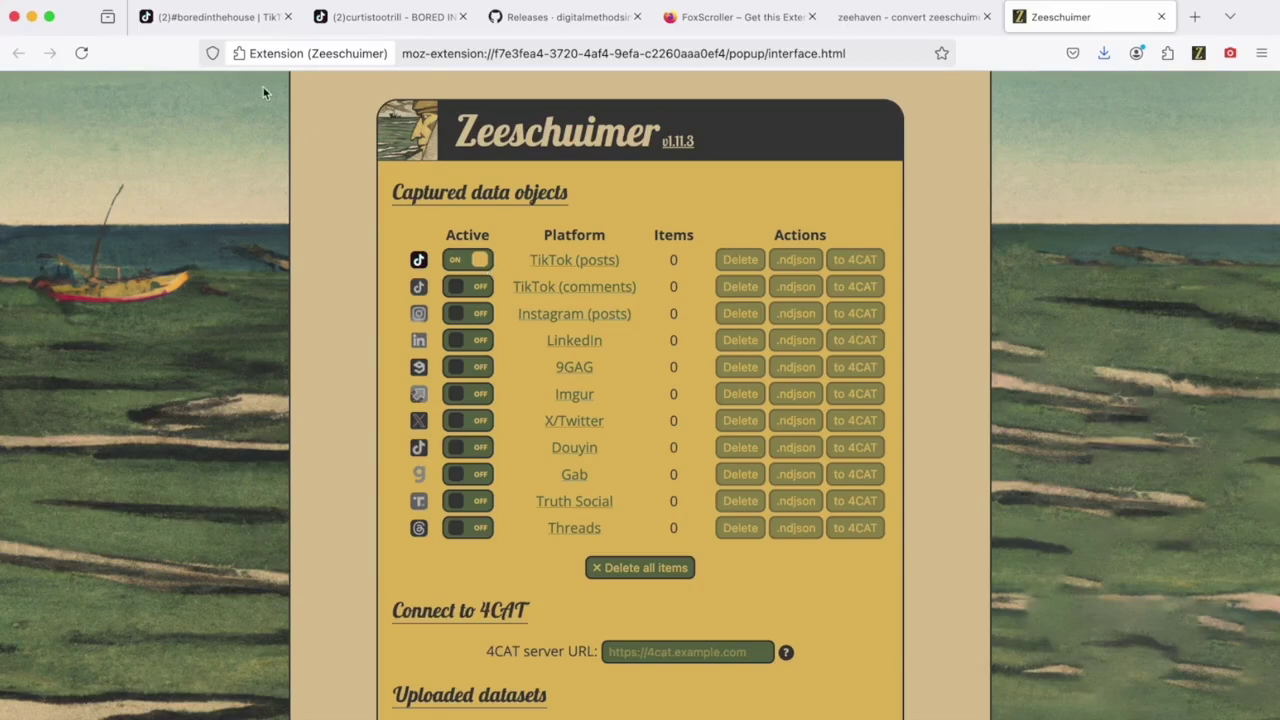
click(182, 20)
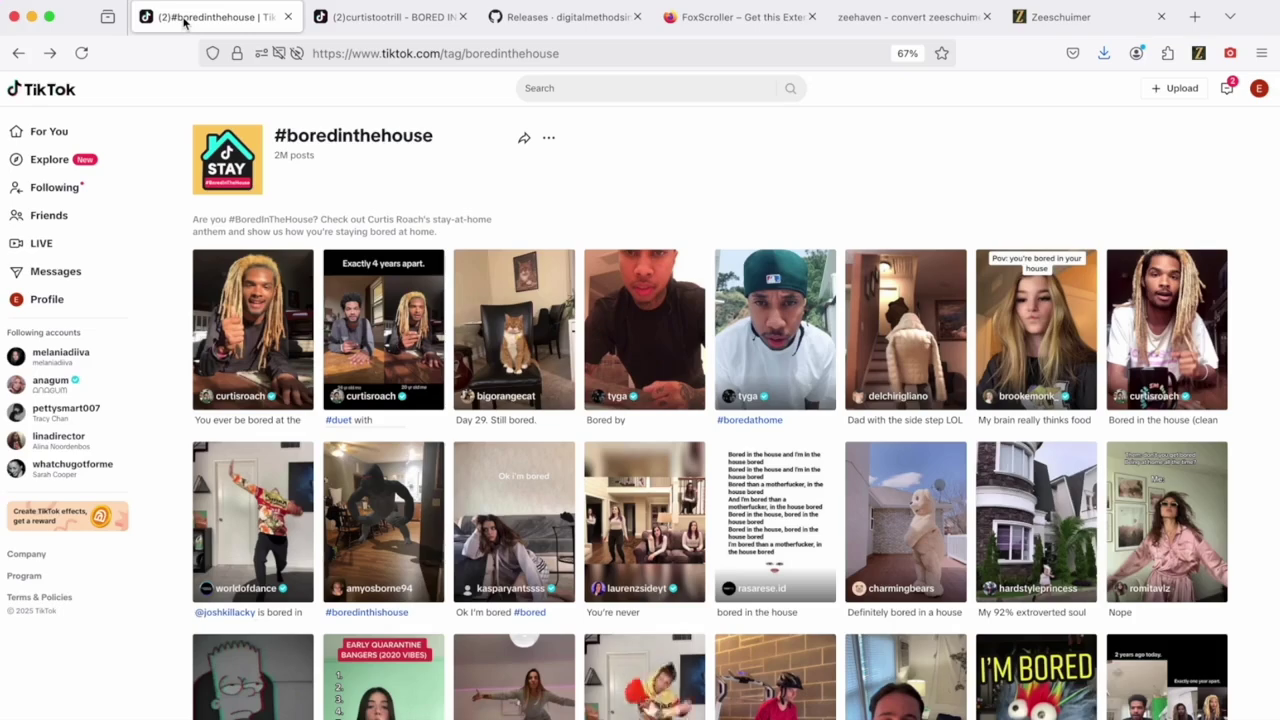
Step: Reload the #boredinthehouse page and confirm Zeeschuimer captured 30 TikTok posts
click(82, 54)
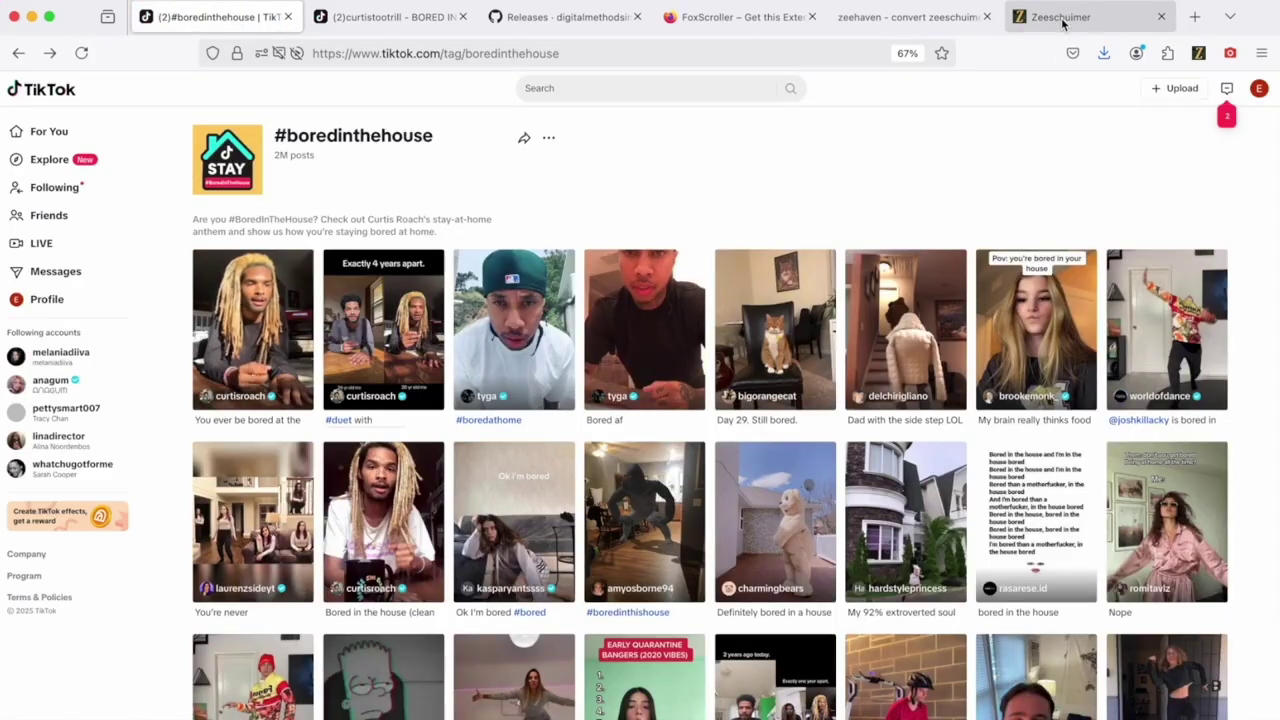
click(1060, 18)
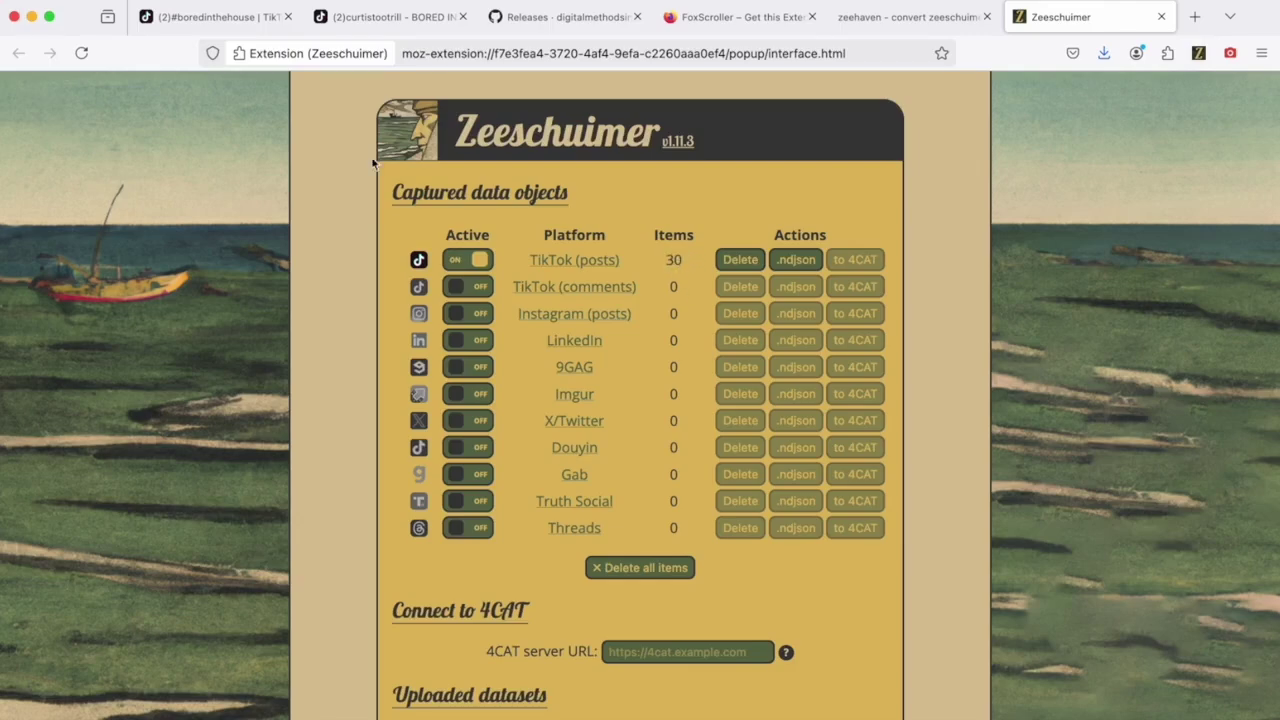
click(217, 16)
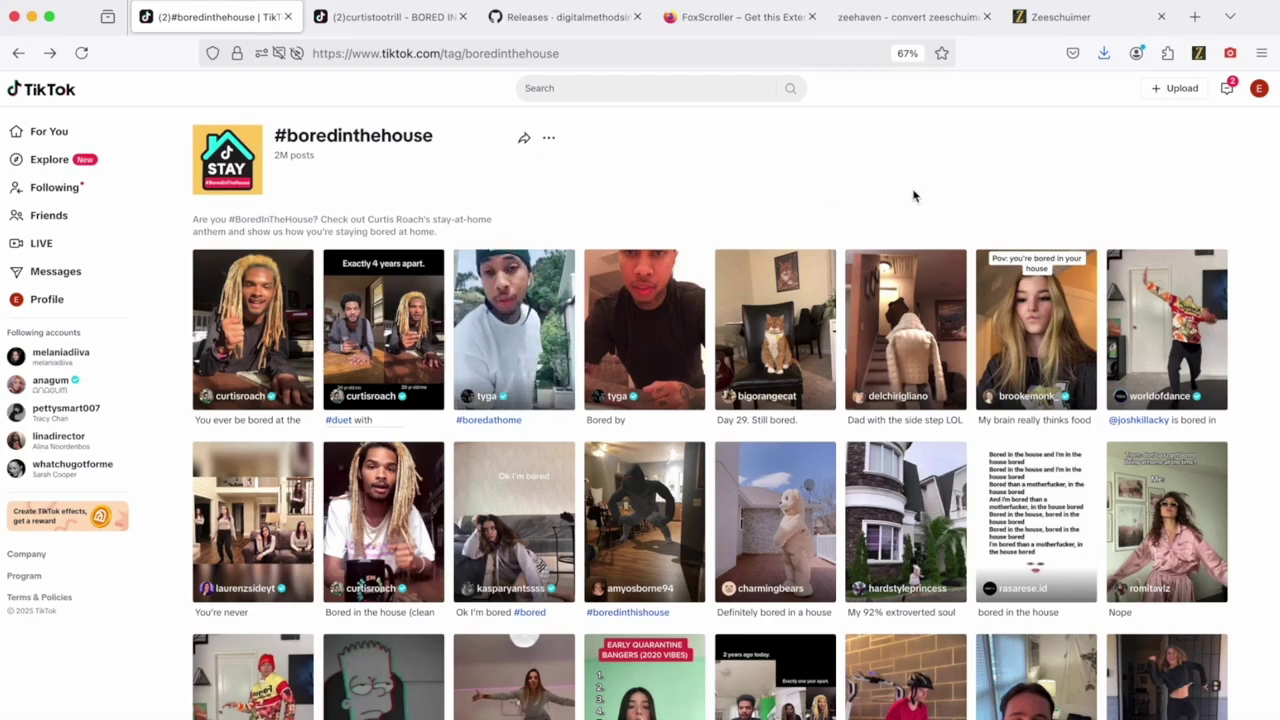
Step: Scroll well down the #boredinthehouse grid so more rows of videos load
scroll(838, 540, down, 4)
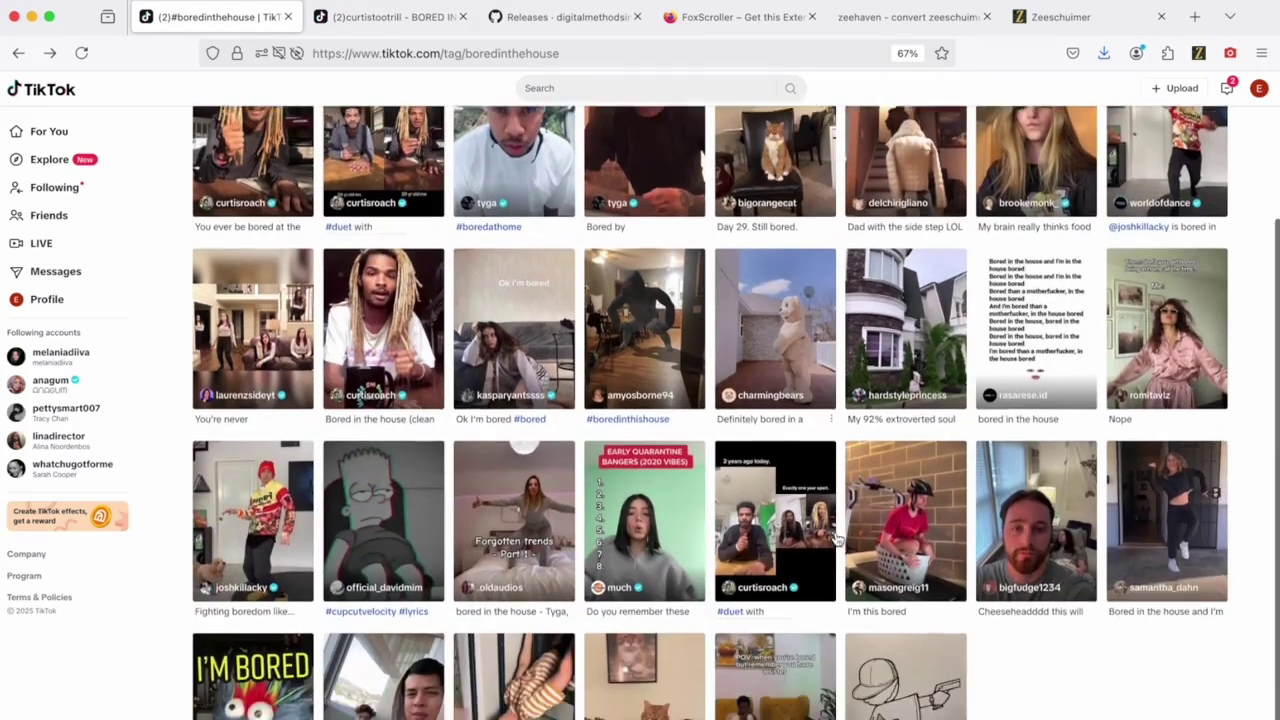
scroll(1076, 686, down, 5)
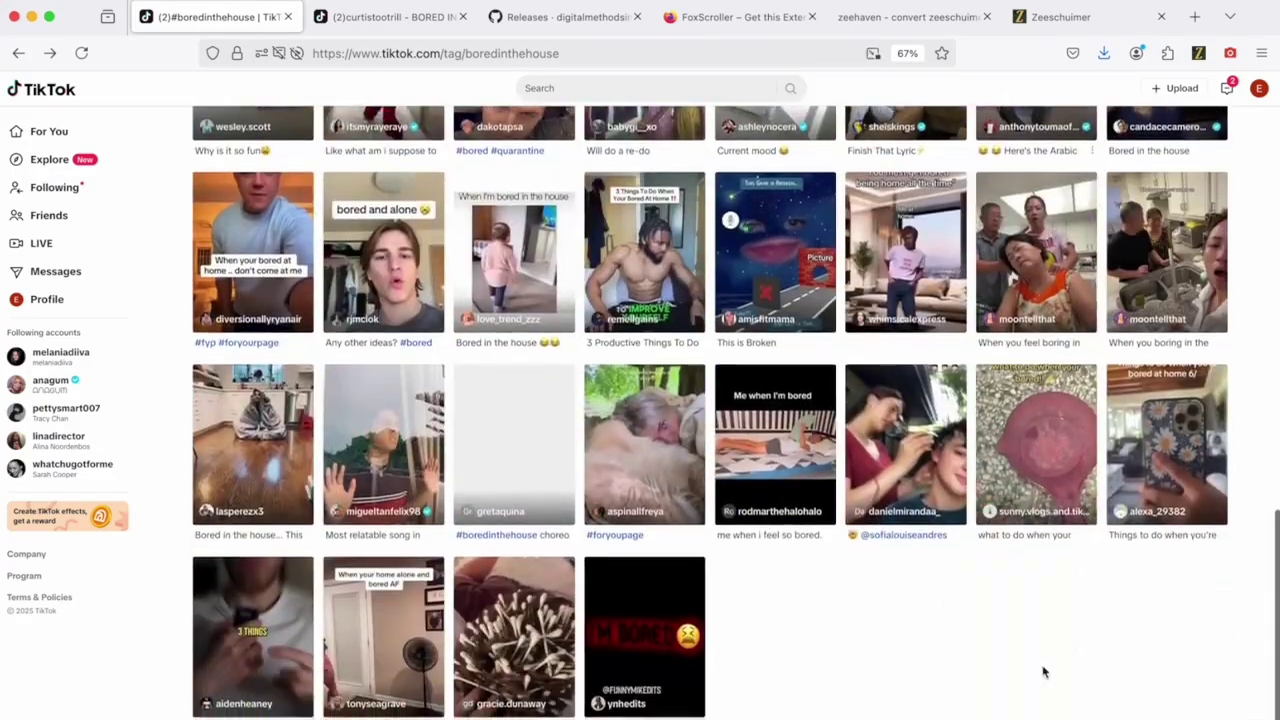
scroll(845, 670, down, 10)
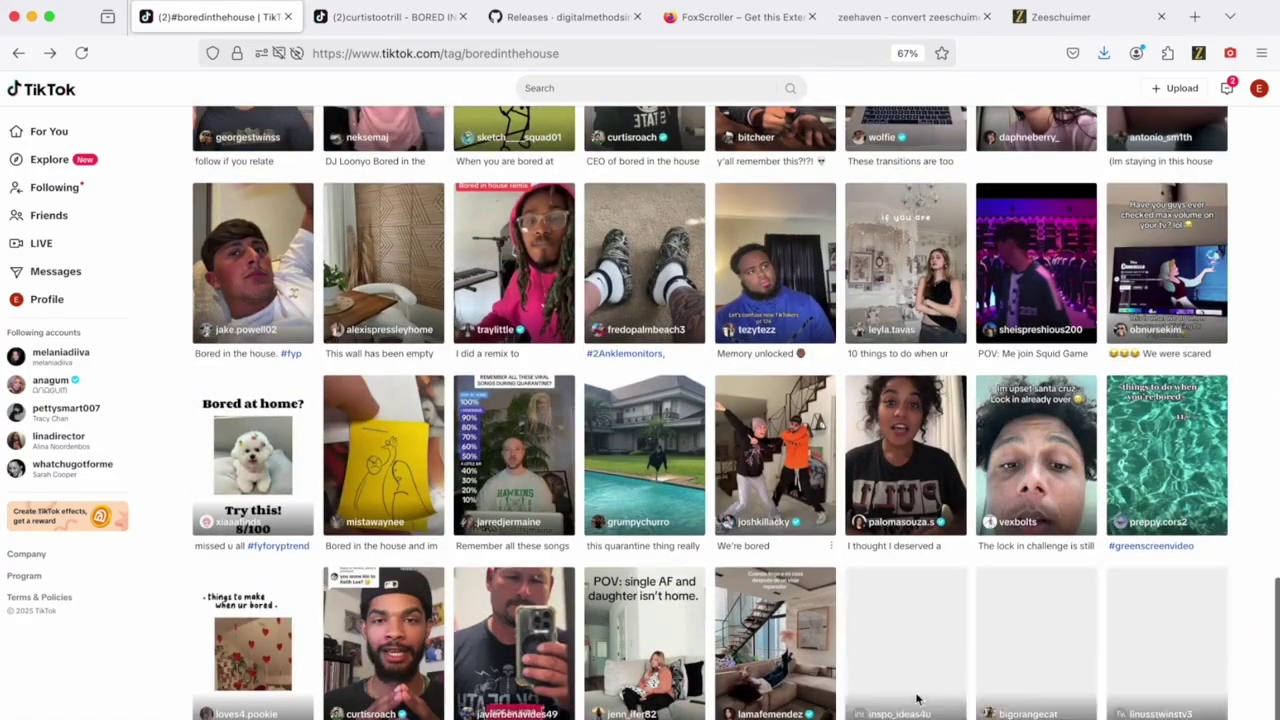
scroll(820, 708, down, 5)
scroll(820, 708, down, 5)
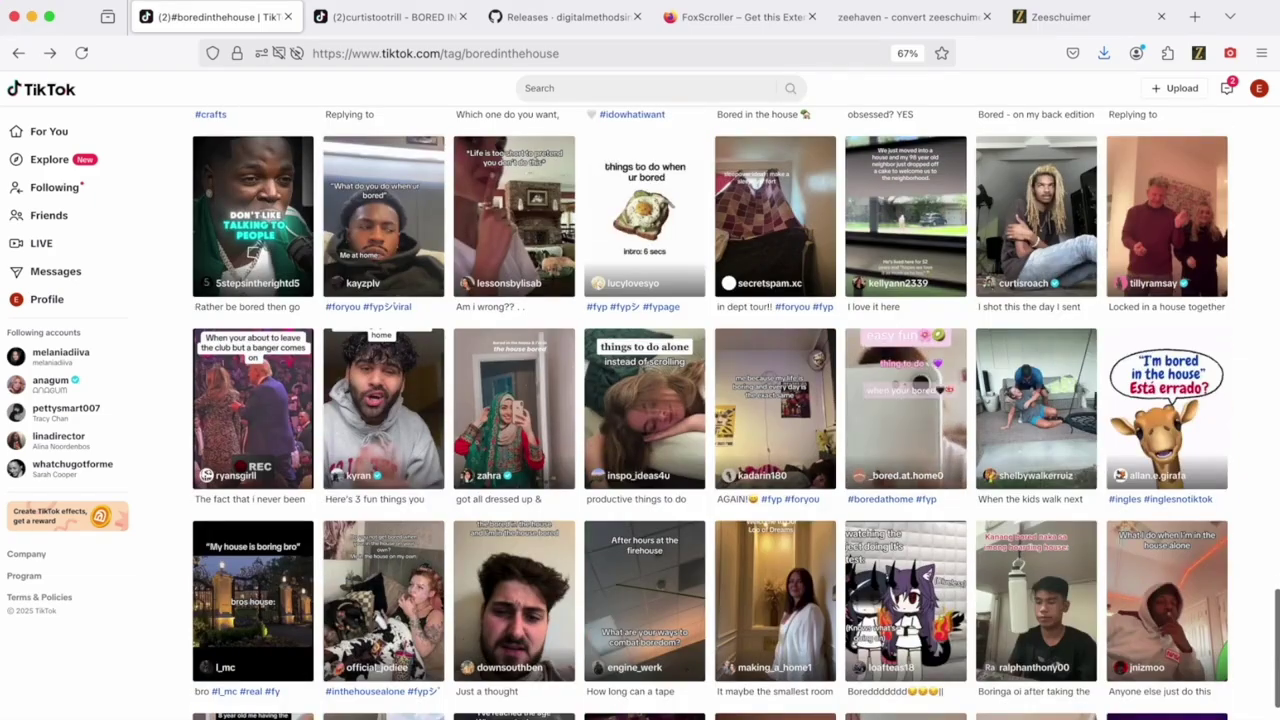
scroll(710, 412, down, 10)
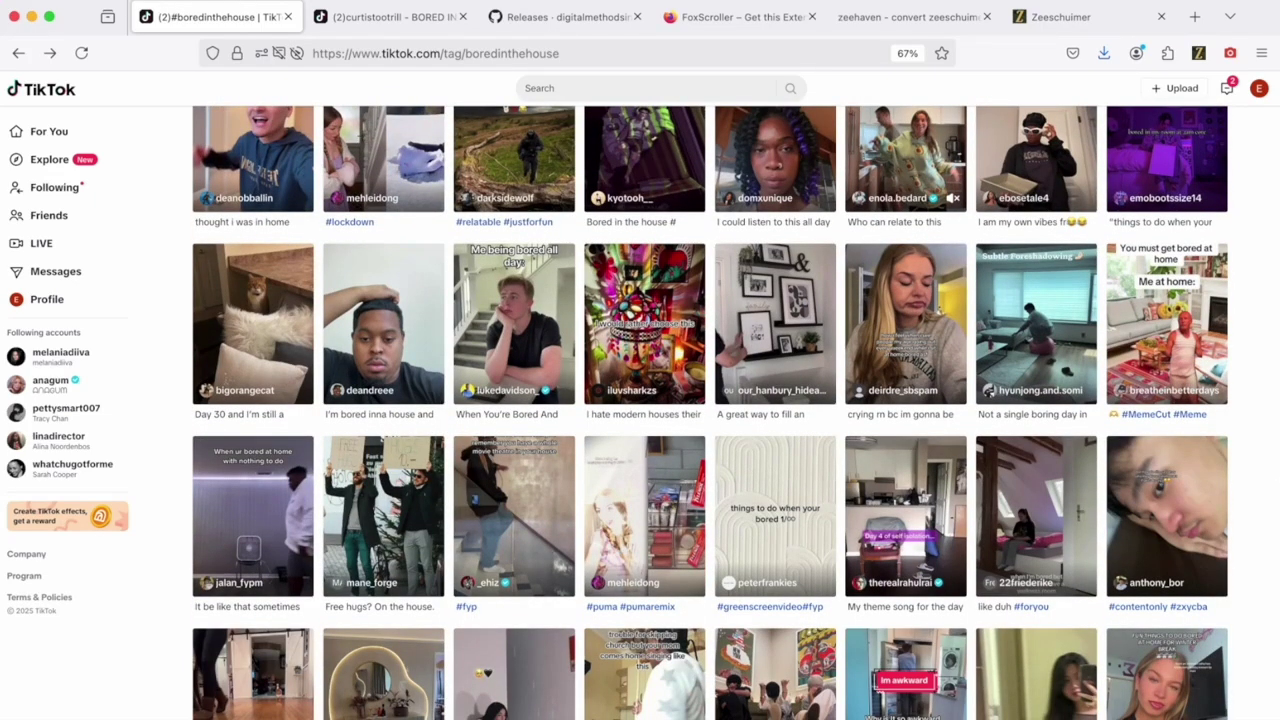
scroll(710, 412, down, 5)
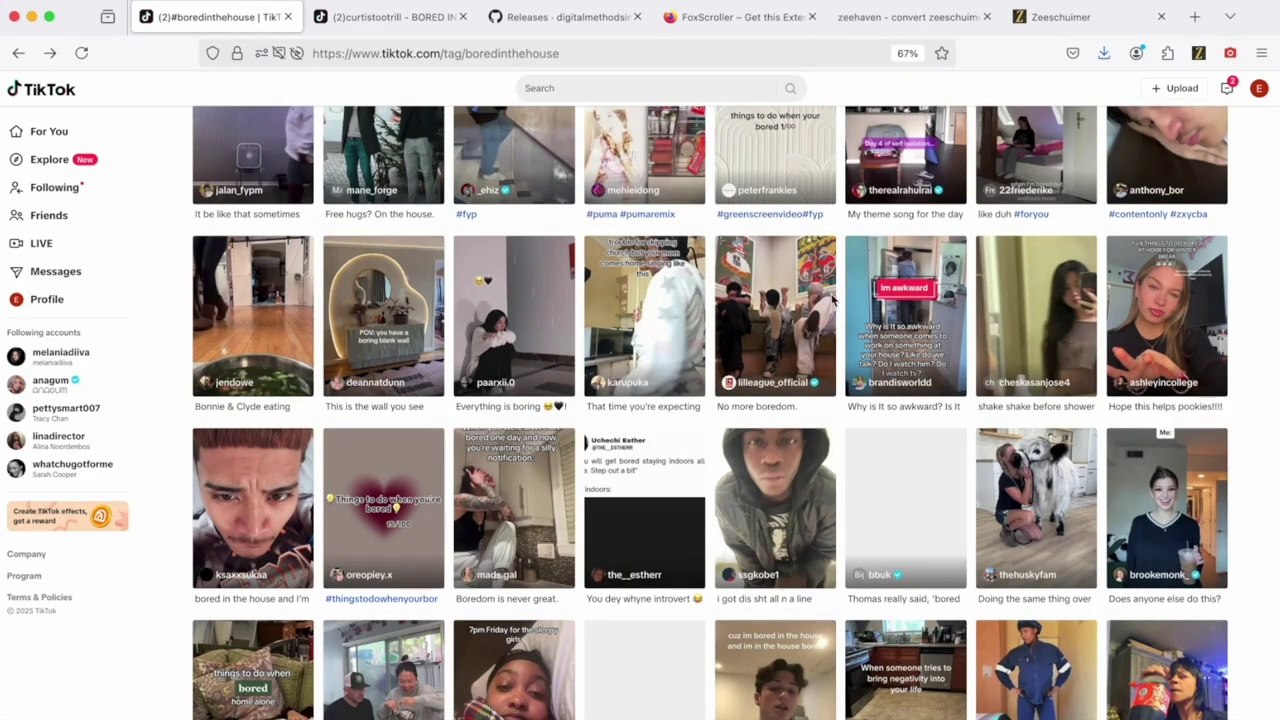
click(708, 22)
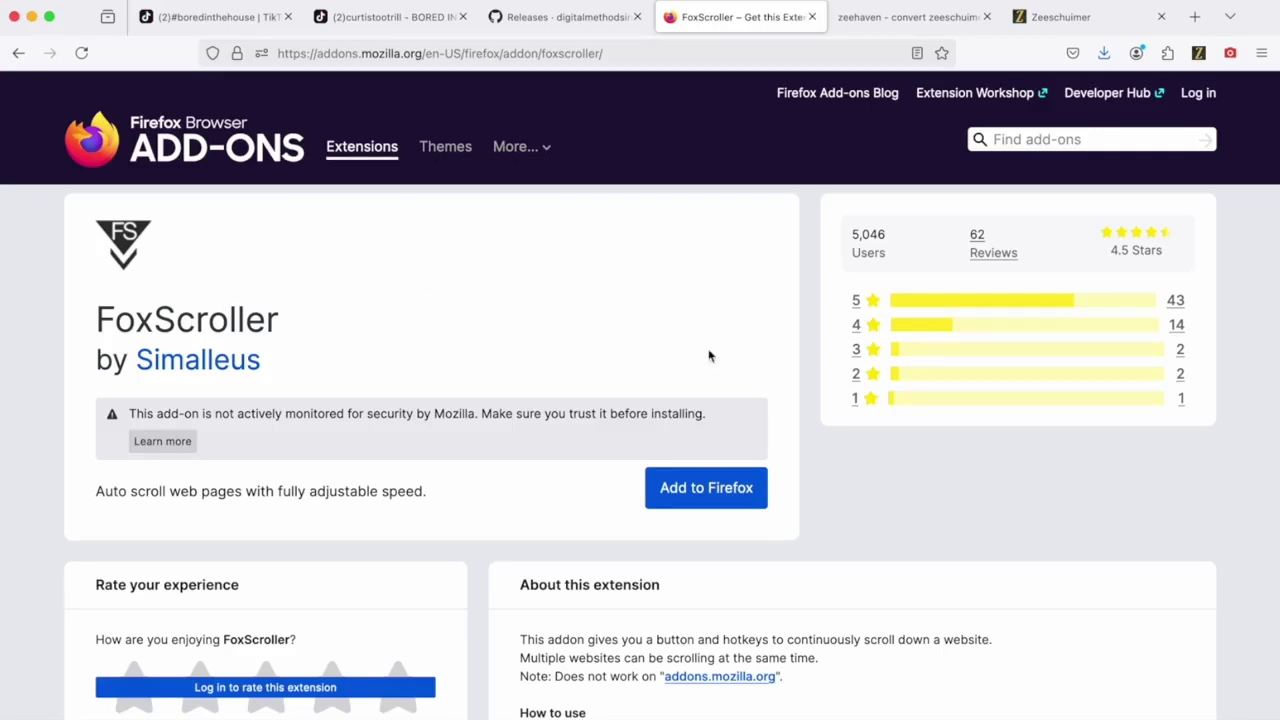
Step: Add FoxScroller to Firefox with private-window access, then return to the TikTok page
click(727, 498)
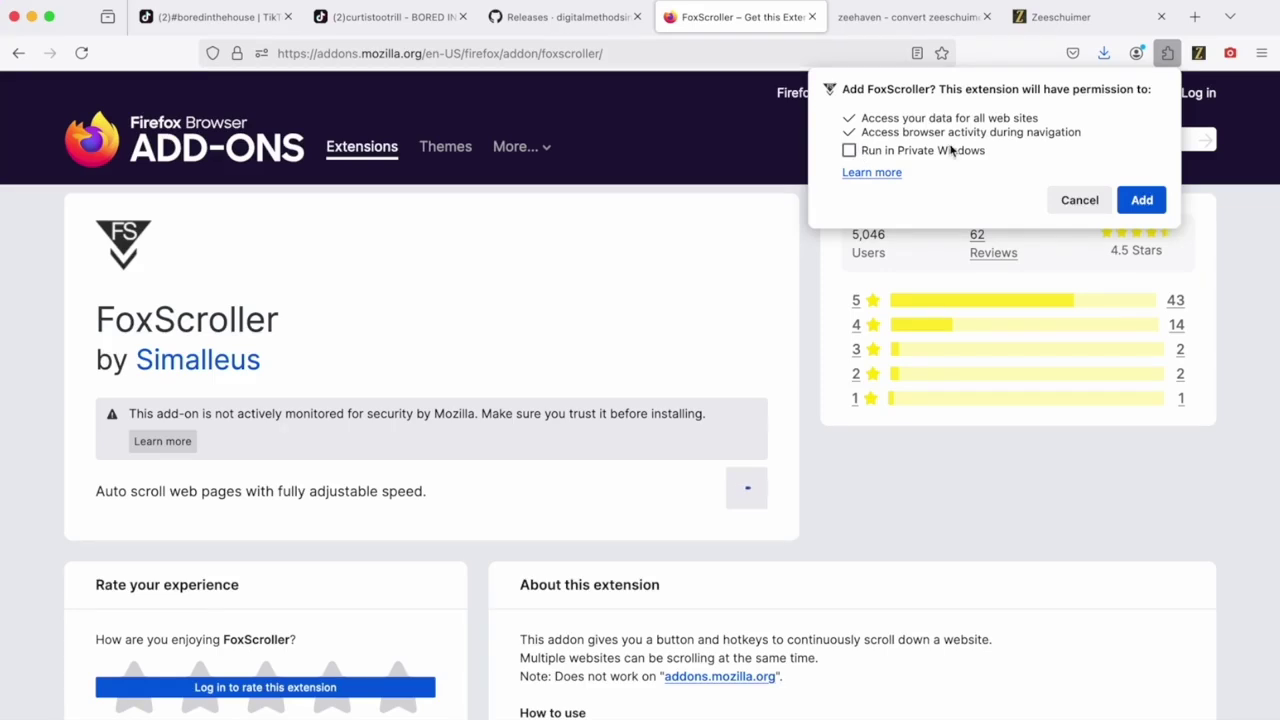
click(849, 150)
click(1146, 208)
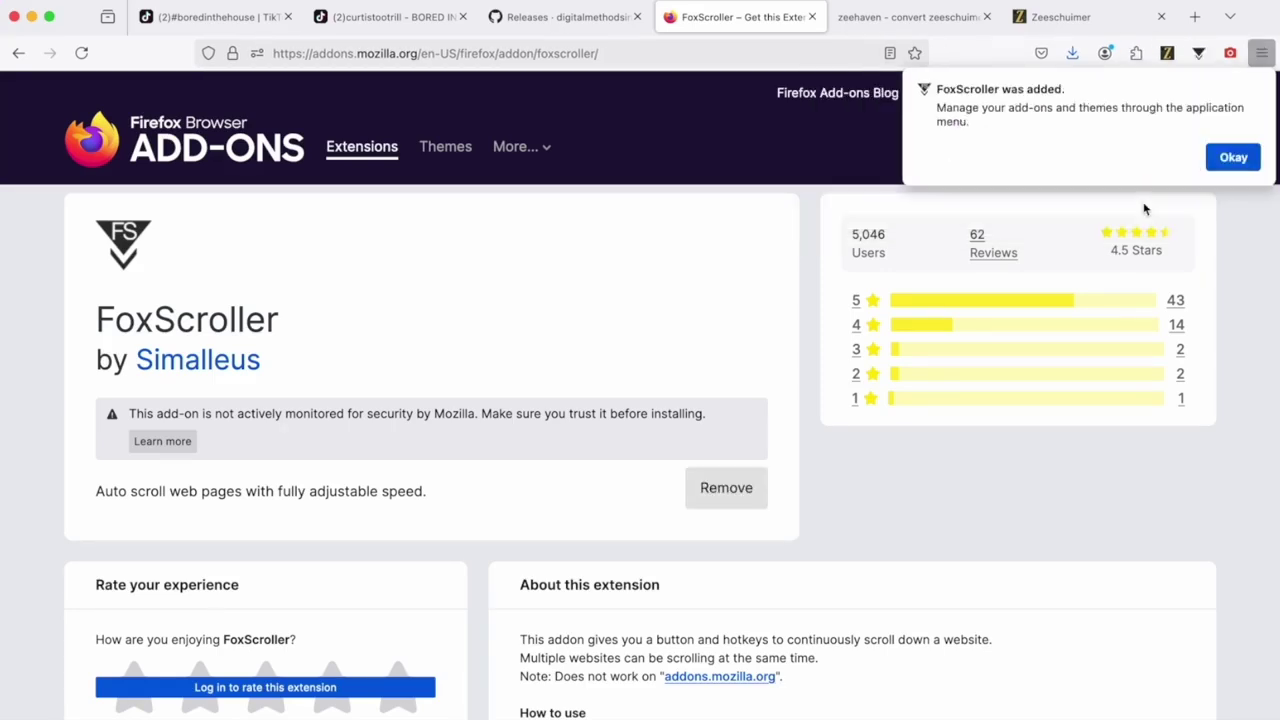
click(1243, 165)
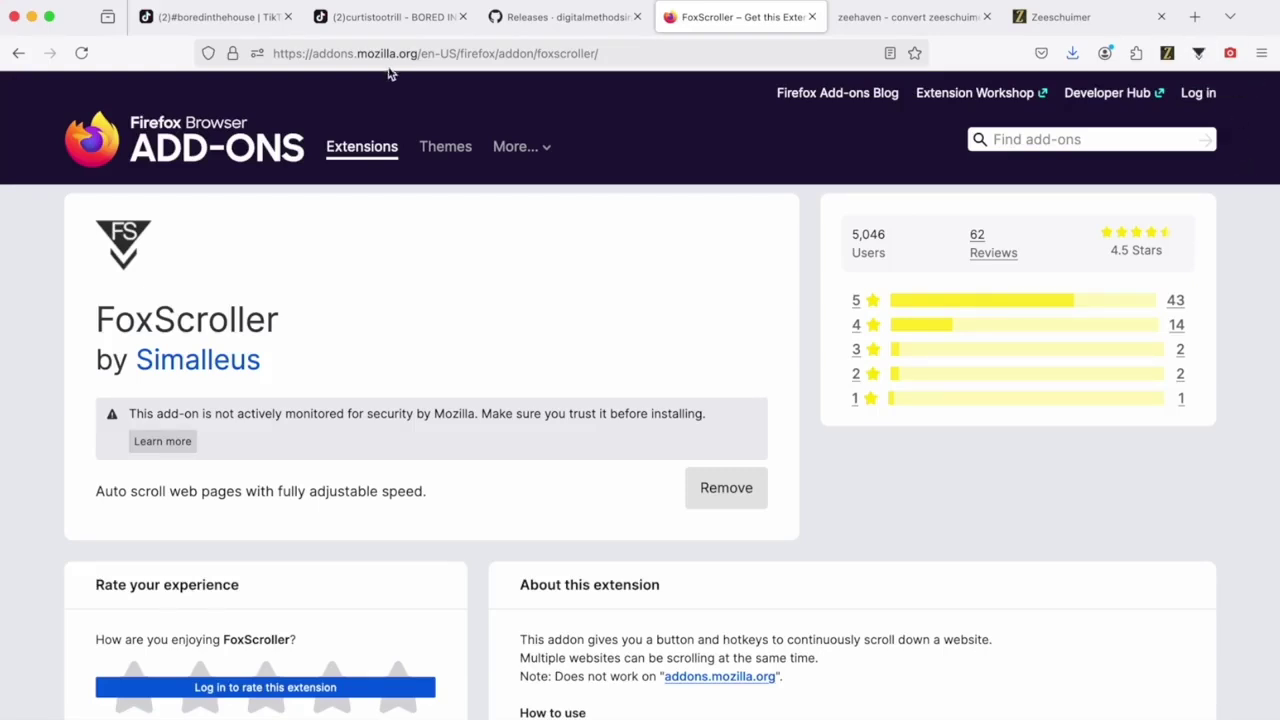
click(218, 24)
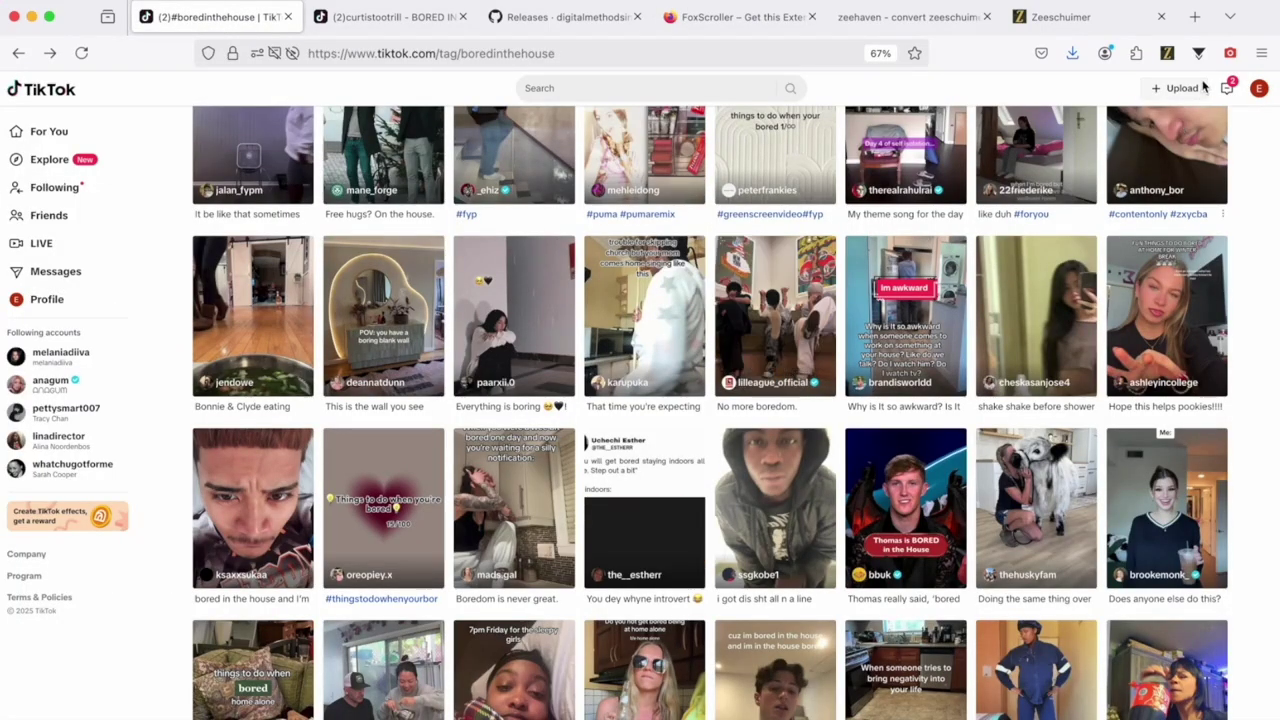
Step: Set FoxScroller's speed to 500 and auto-scroll the grid until Zeeschuimer shows 251 posts
click(1200, 53)
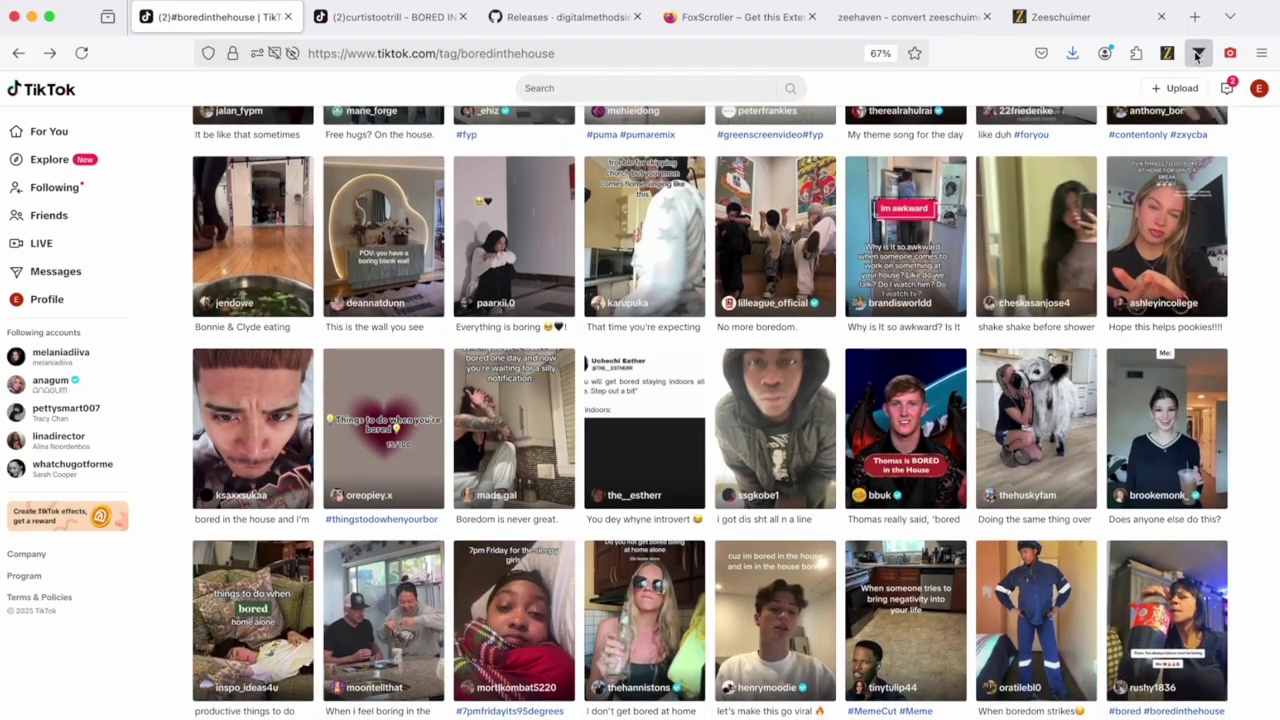
right_click(1200, 55)
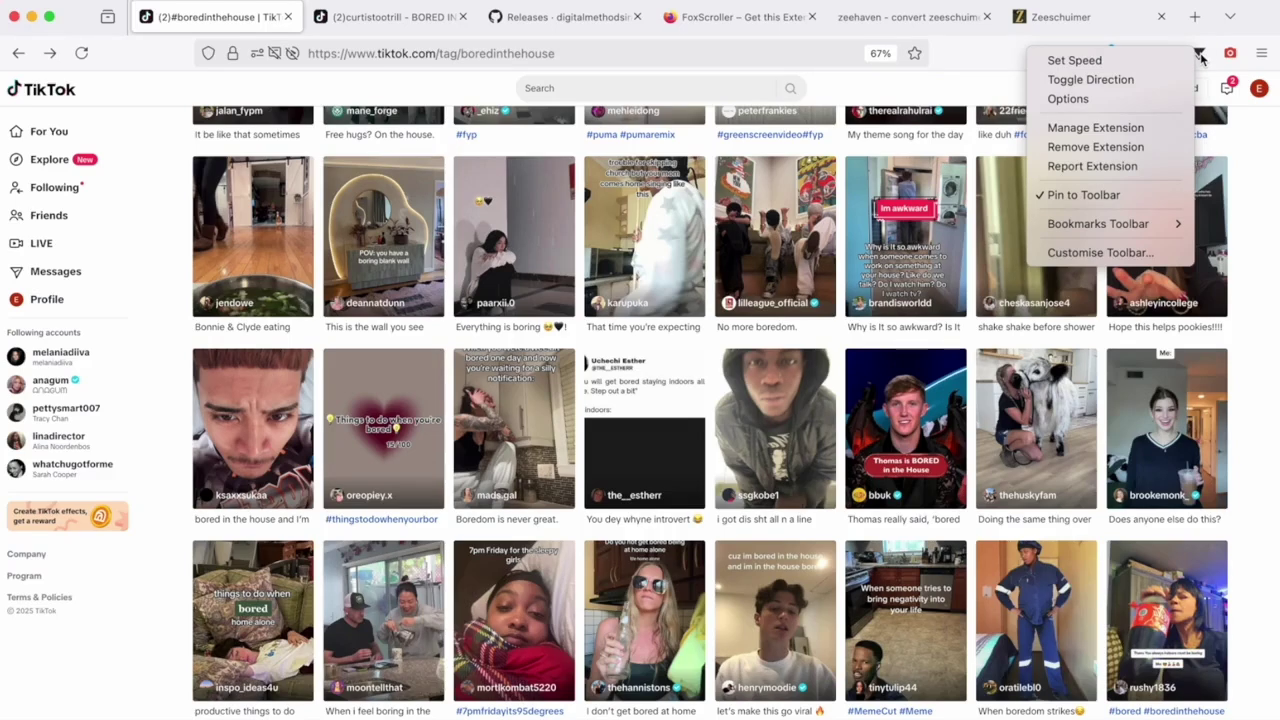
right_click(1200, 57)
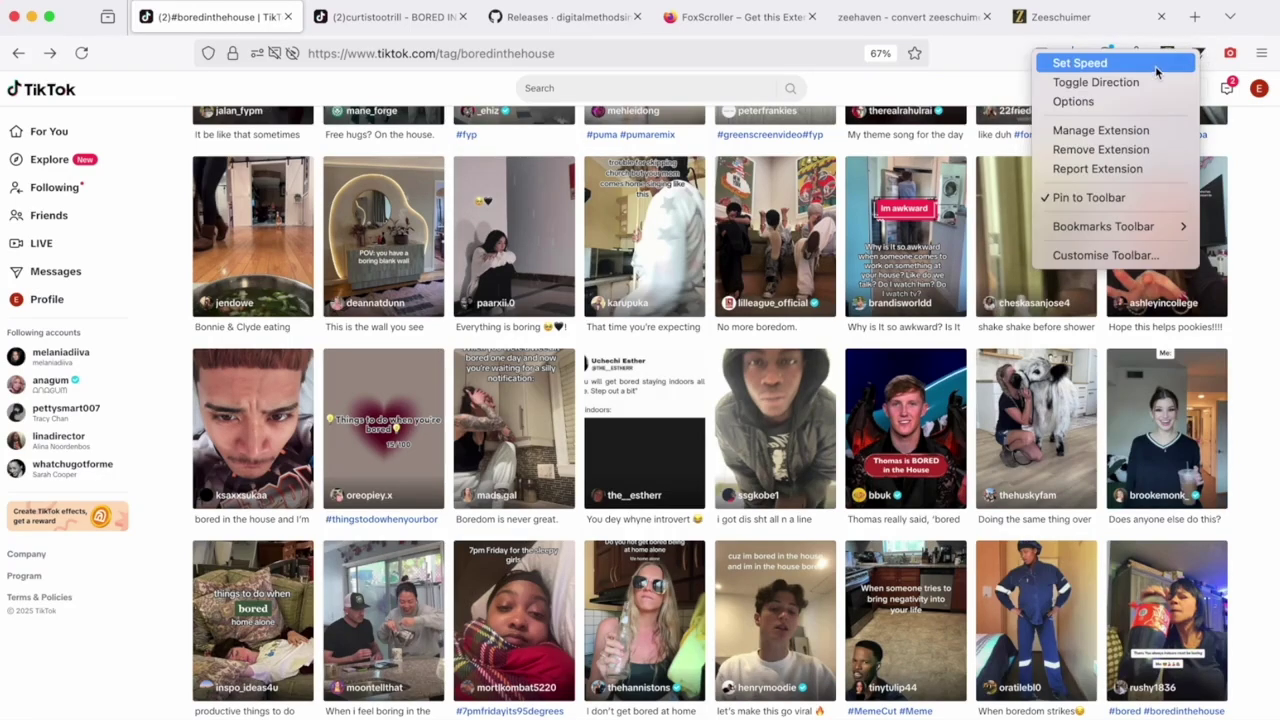
click(1136, 71)
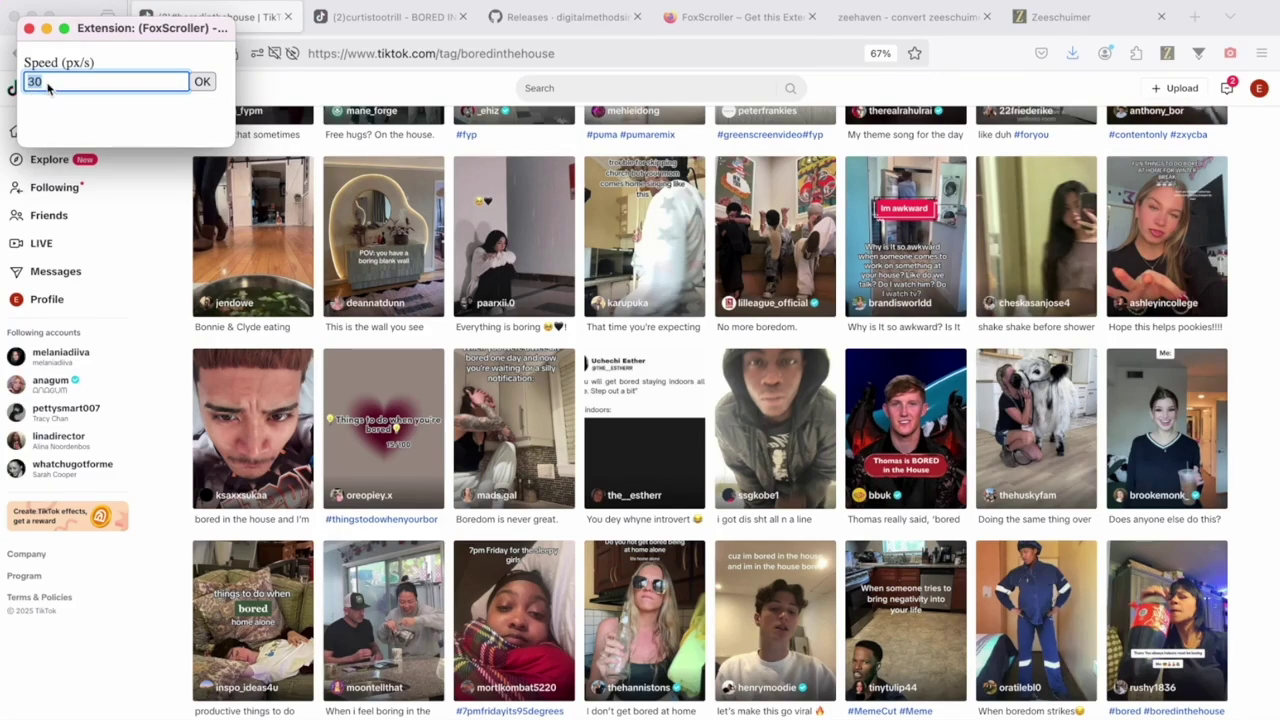
text(500)
click(202, 82)
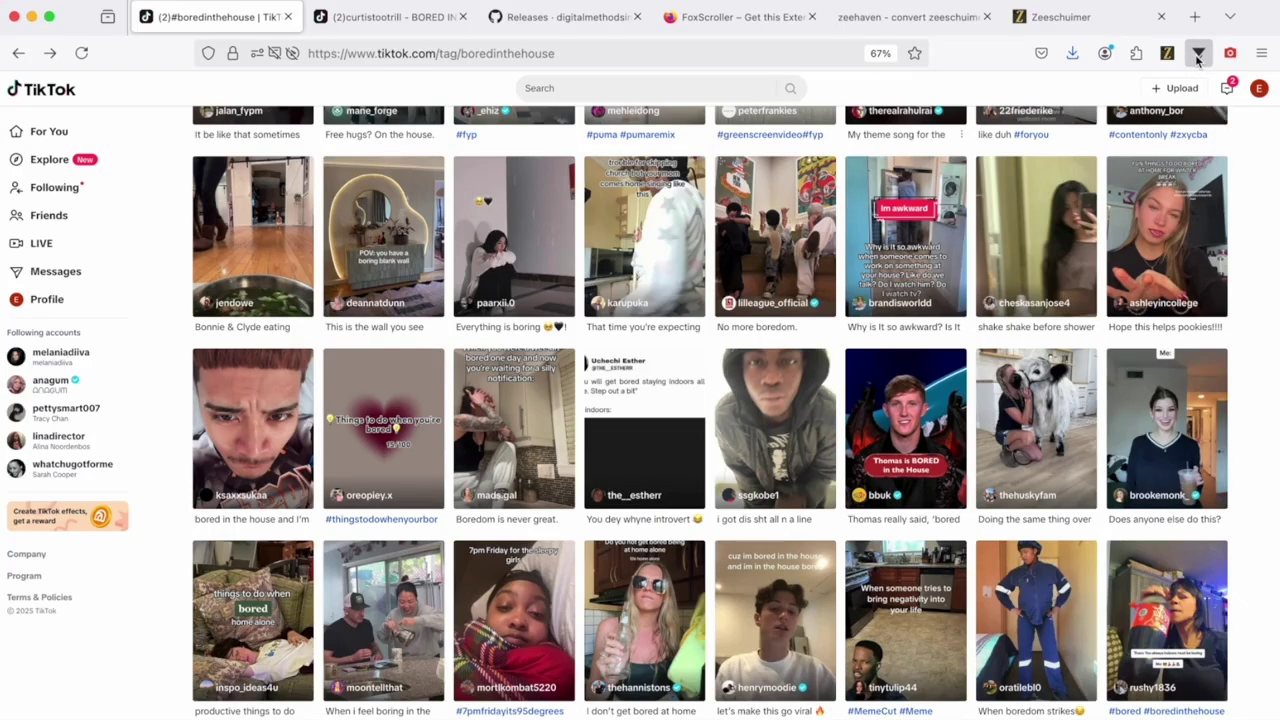
click(1197, 60)
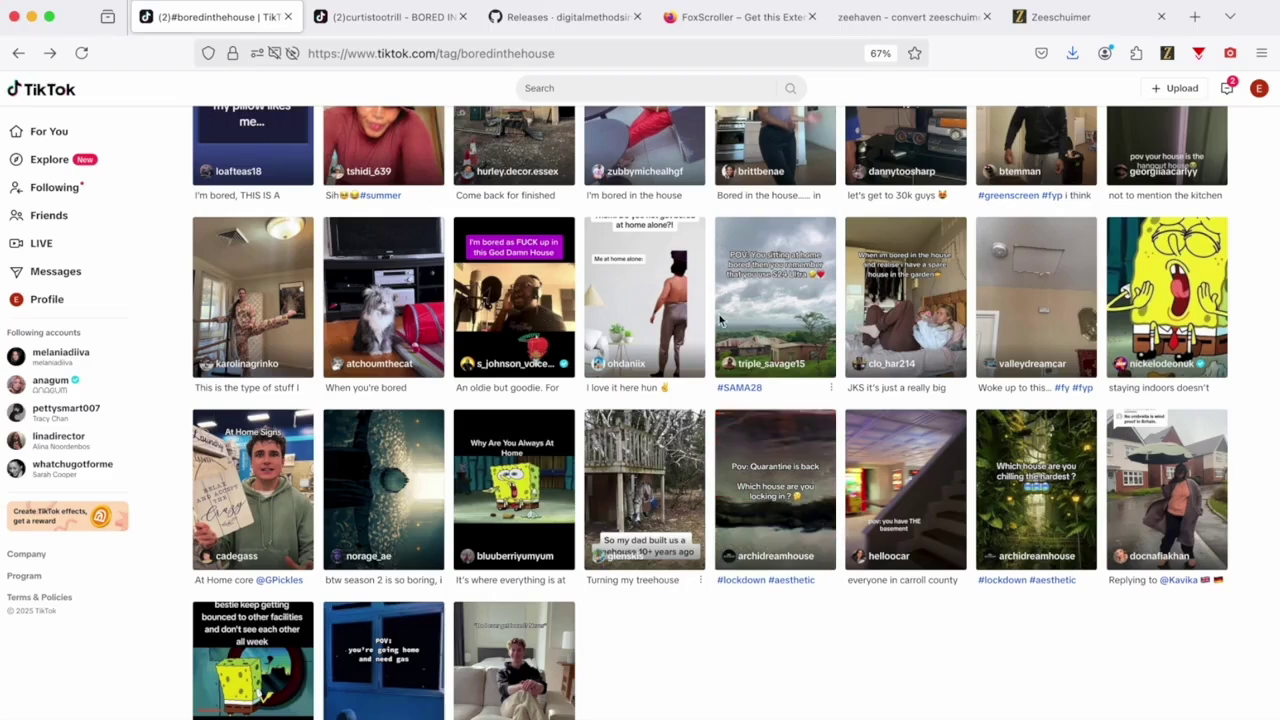
mouse_move(1055, 20)
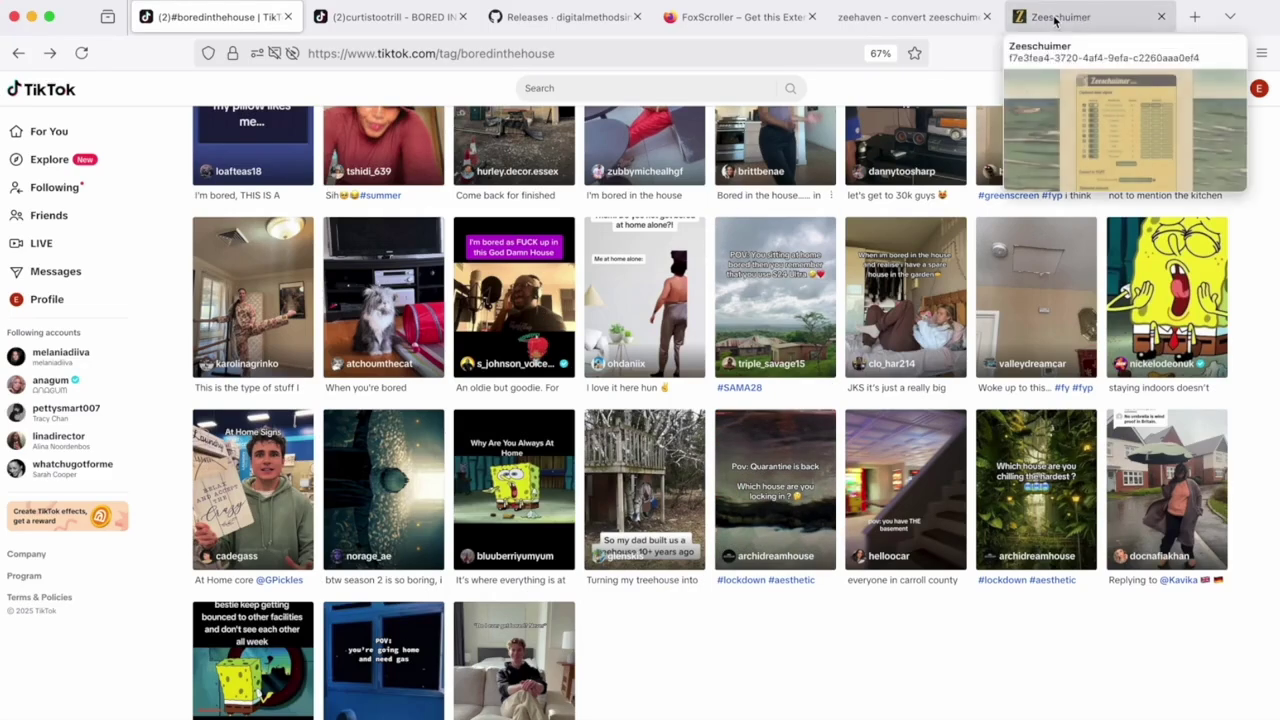
click(1053, 17)
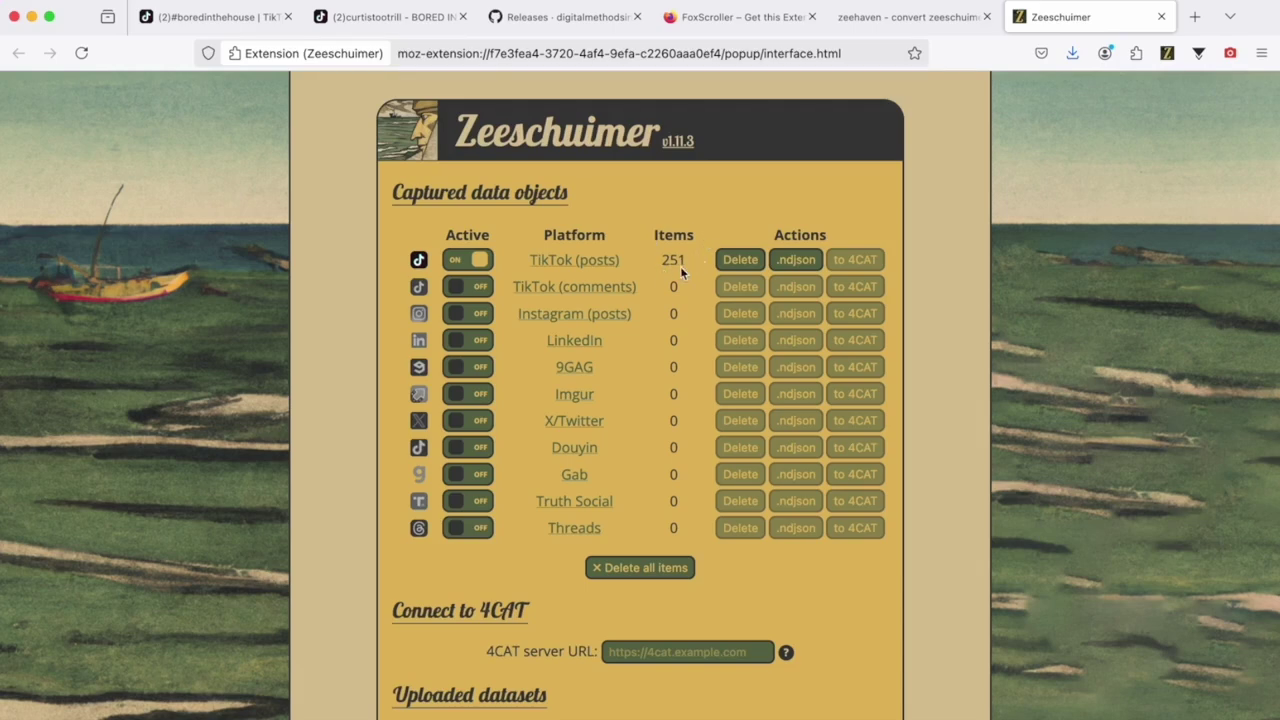
Step: Switch Zeeschuimer's TikTok (posts) capture off, keeping the 251 collected items
click(451, 262)
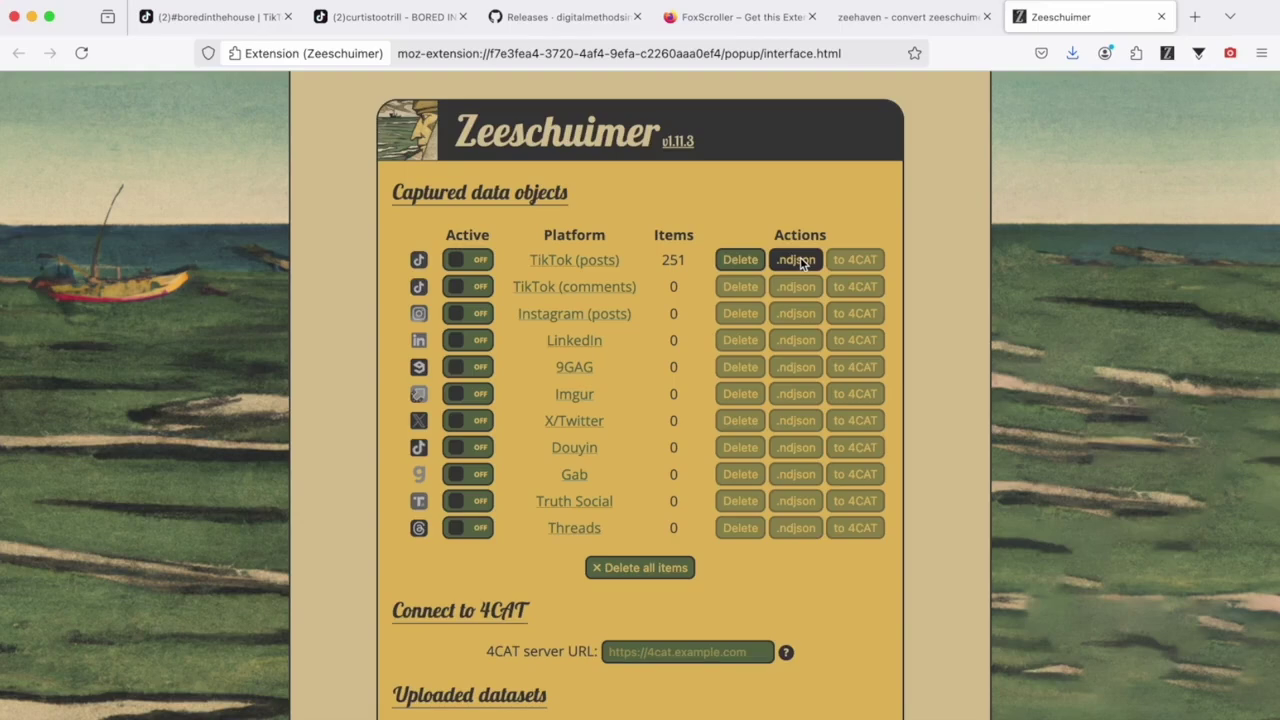
right_click(804, 266)
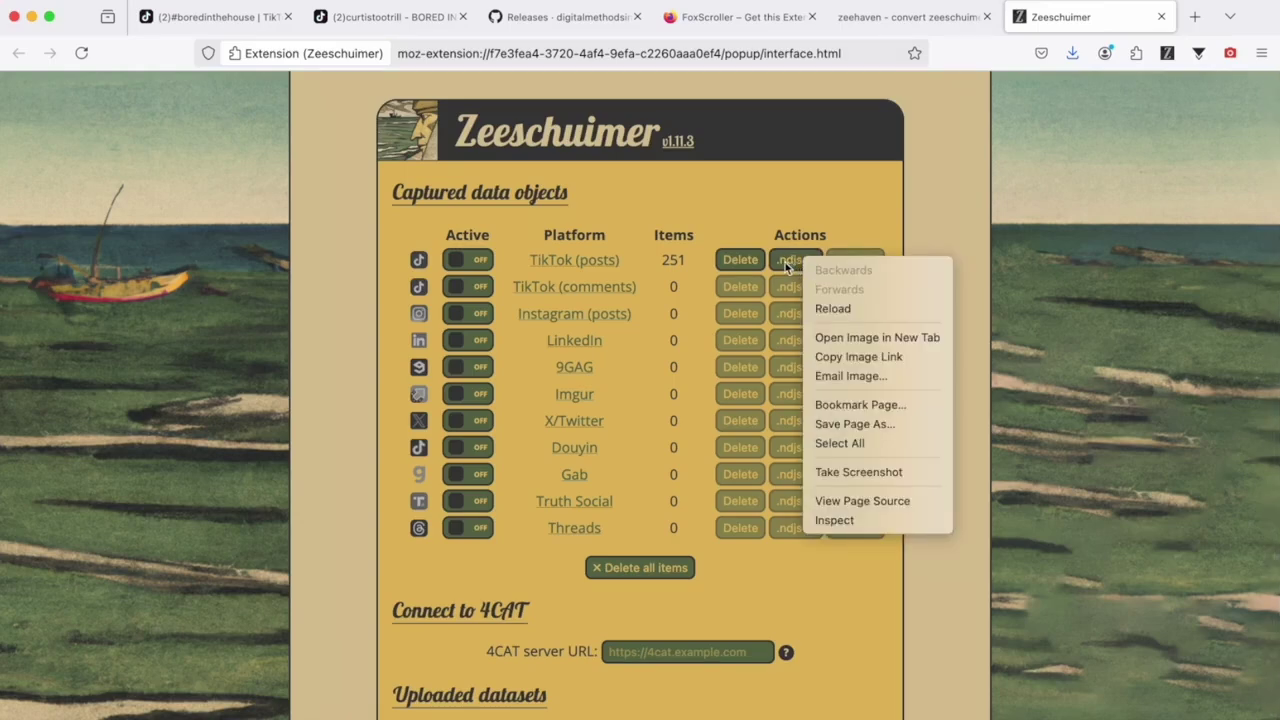
Step: Export the 251 TikTok posts as .ndjson and find the 5.5 MB file in Downloads
click(793, 274)
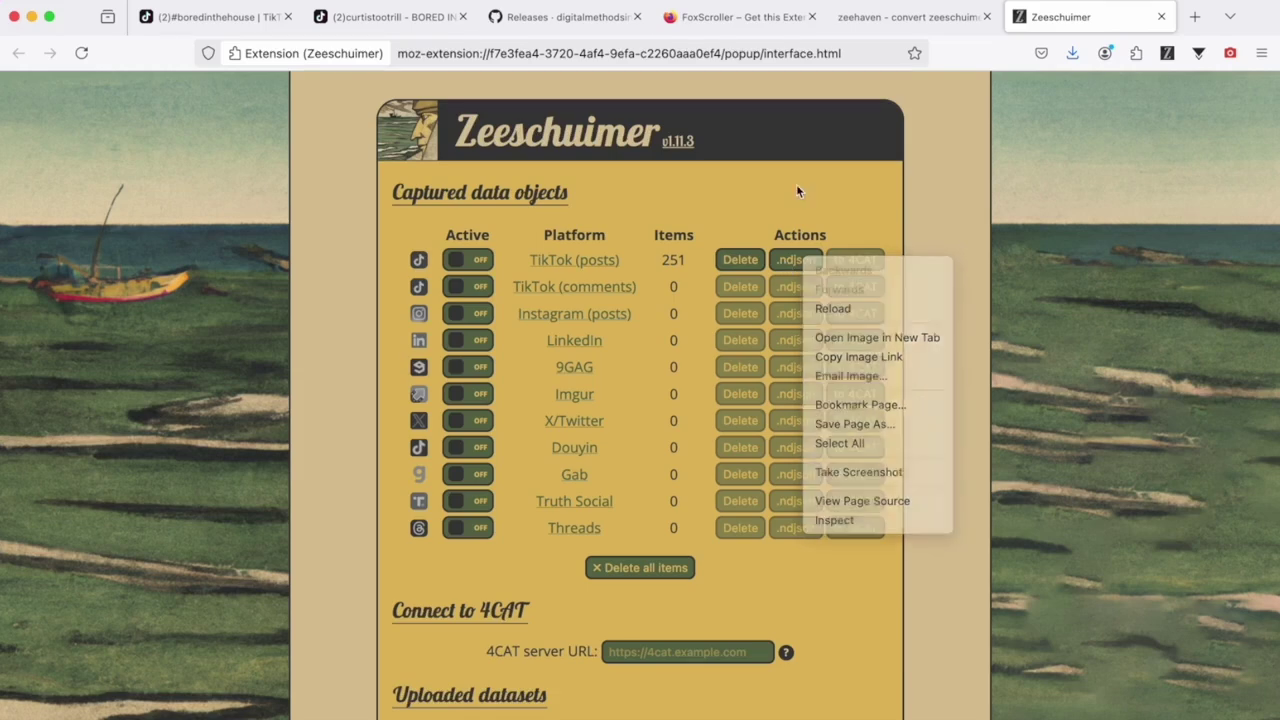
click(797, 262)
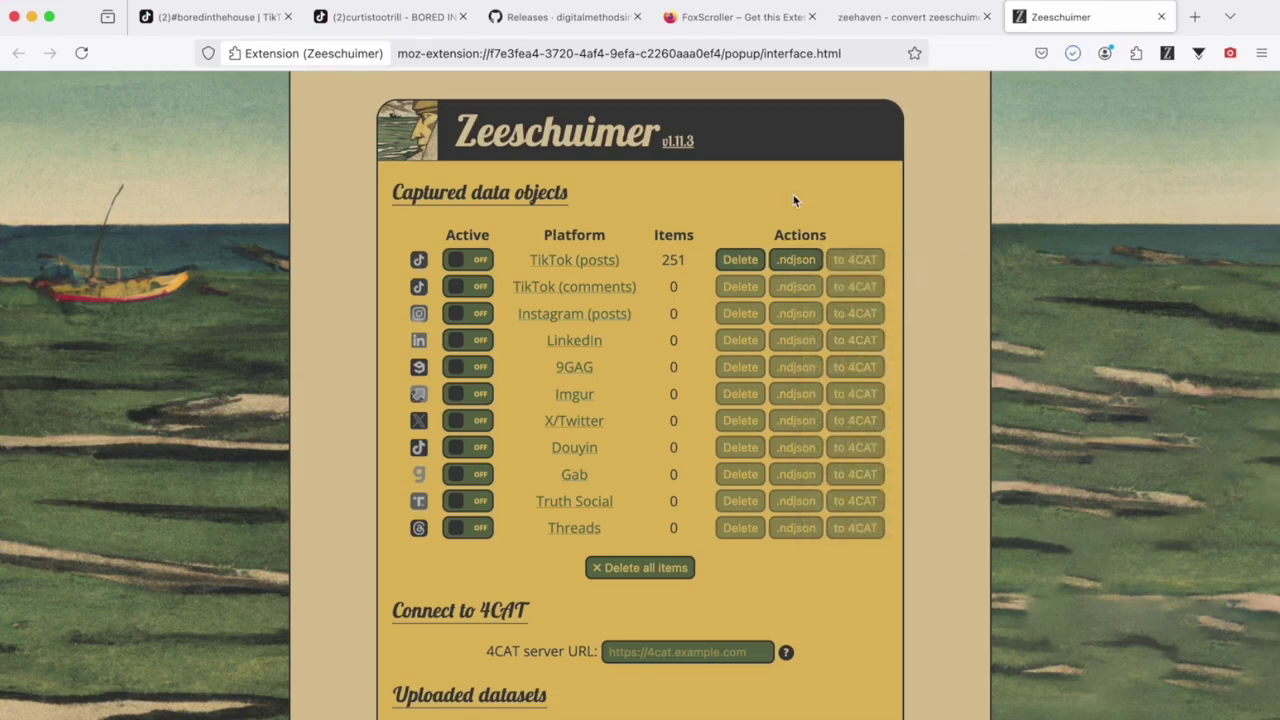
mouse_move(1258, 127)
click(1258, 127)
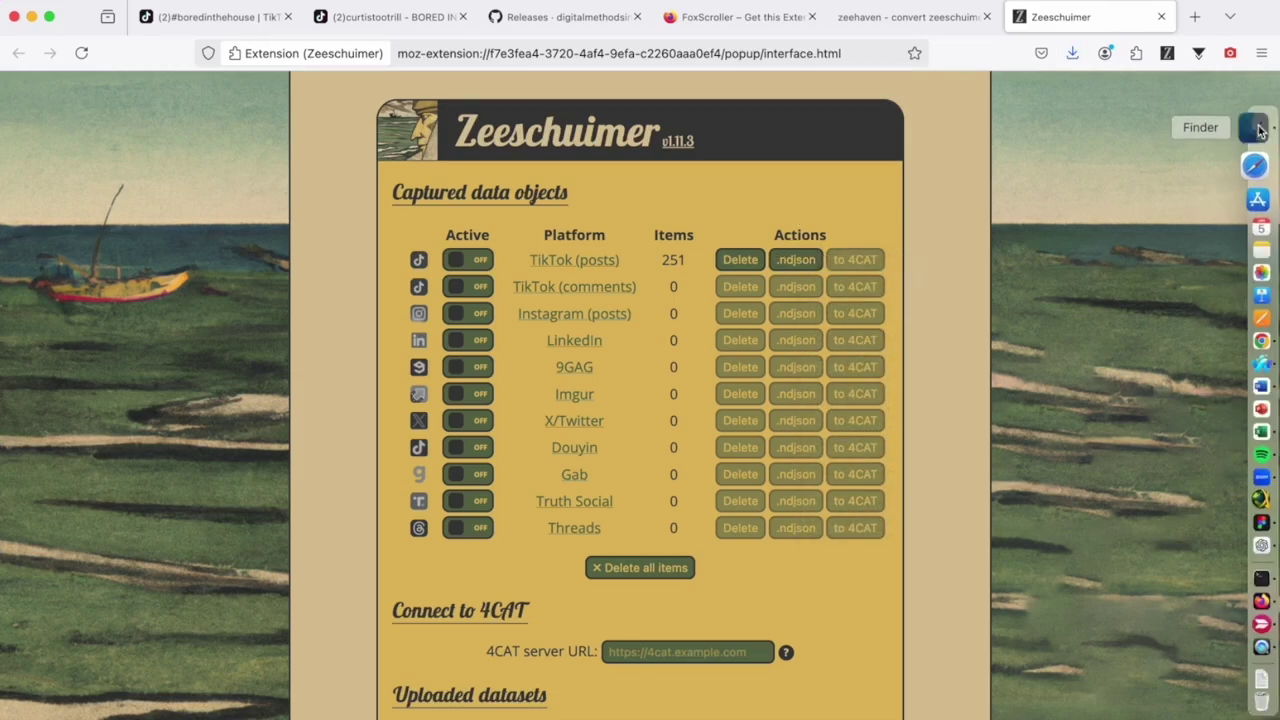
click(707, 182)
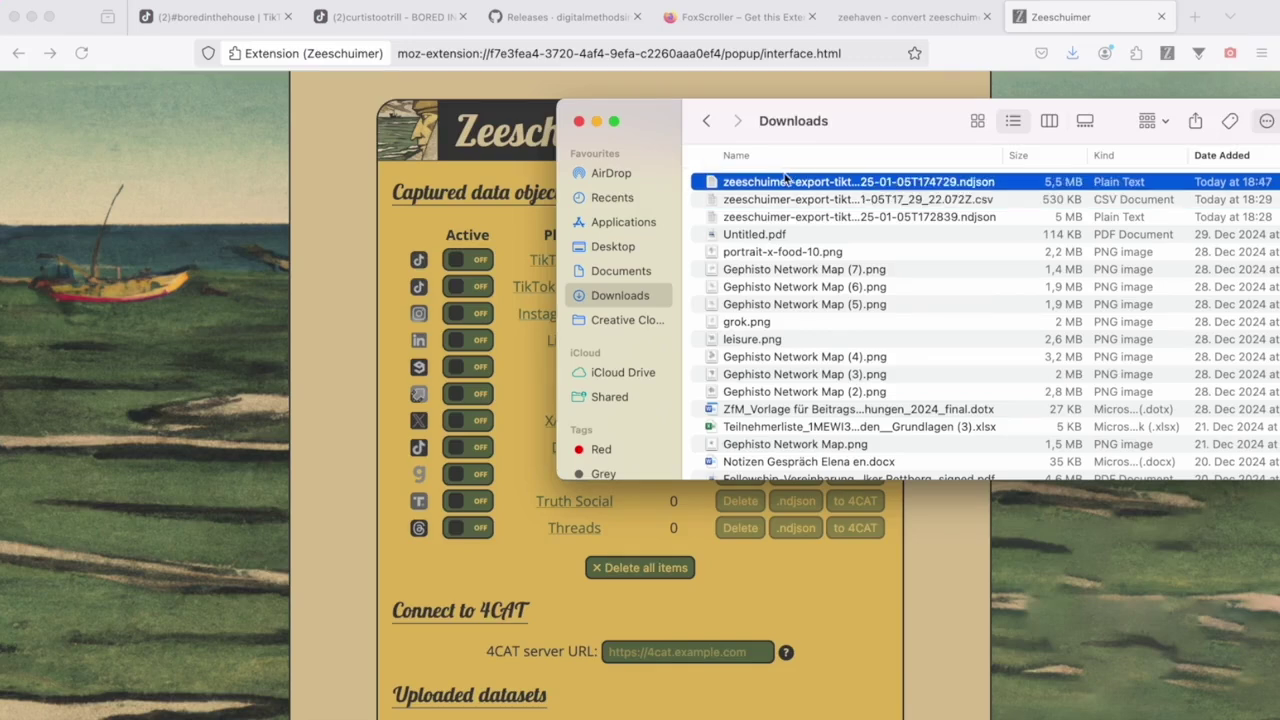
Step: Confirm the newest export is zeeschuimer-export-tiktok.com-2025-01-05T174729.ndjson and return to the zeehaven converter
click(965, 183)
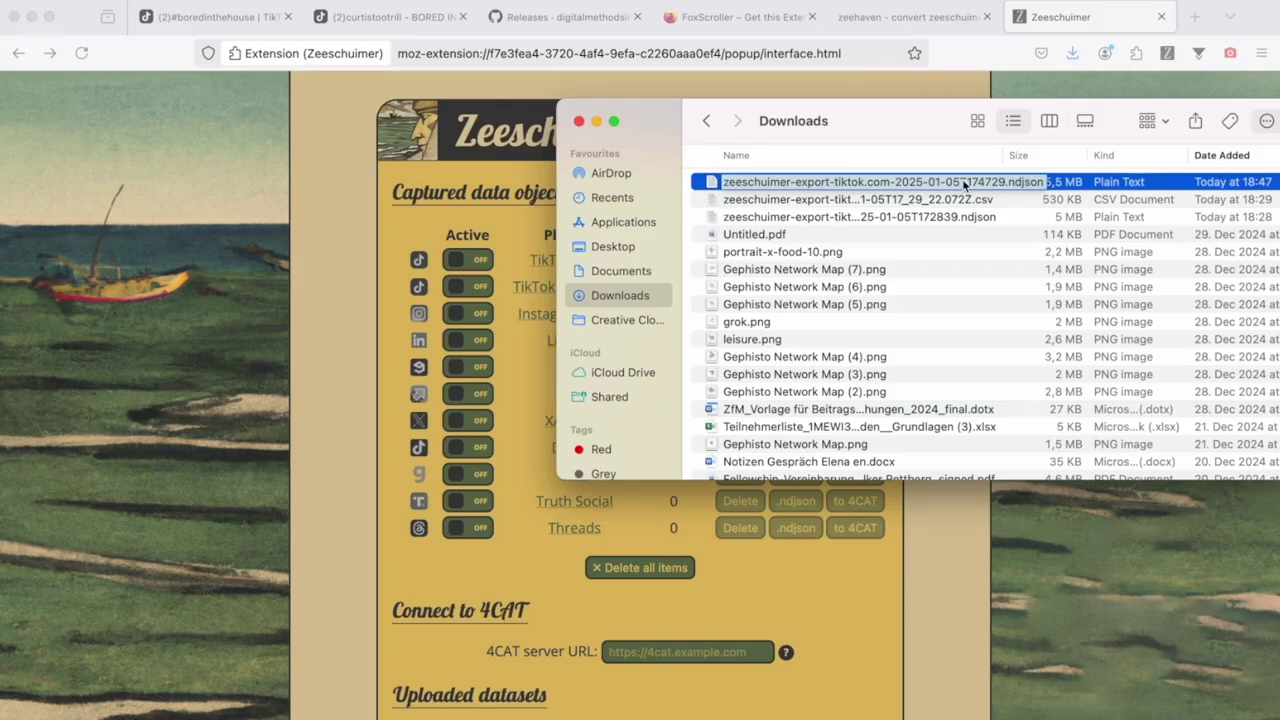
click(900, 20)
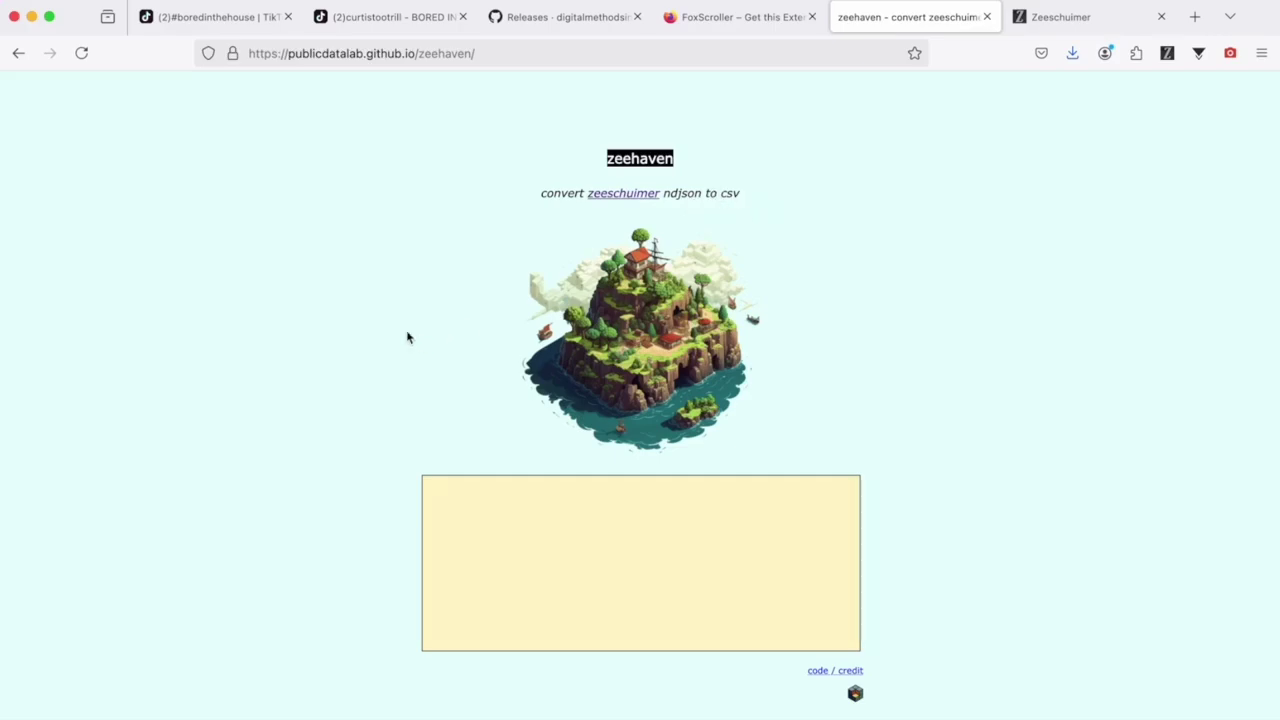
Step: Drop the .ndjson export from Downloads onto zeehaven's drop box to convert it to CSV
key(ctrl+Up)
click(912, 277)
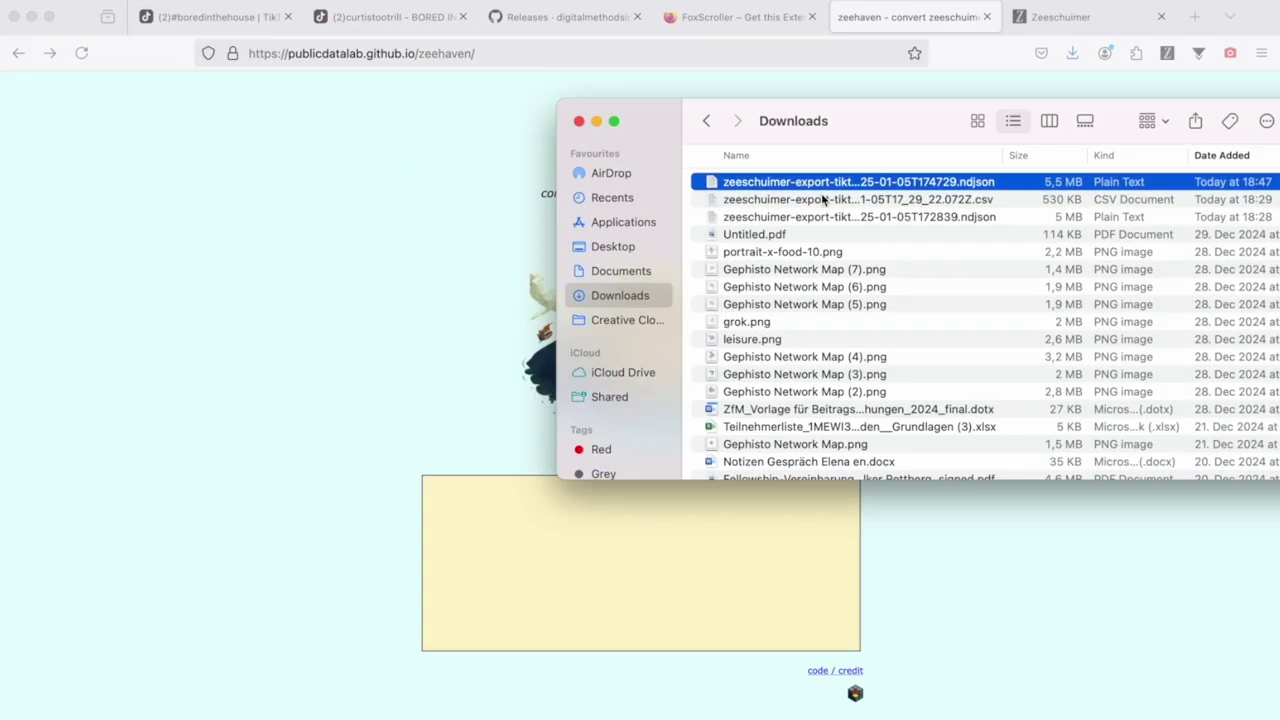
drag(812, 188, 601, 574)
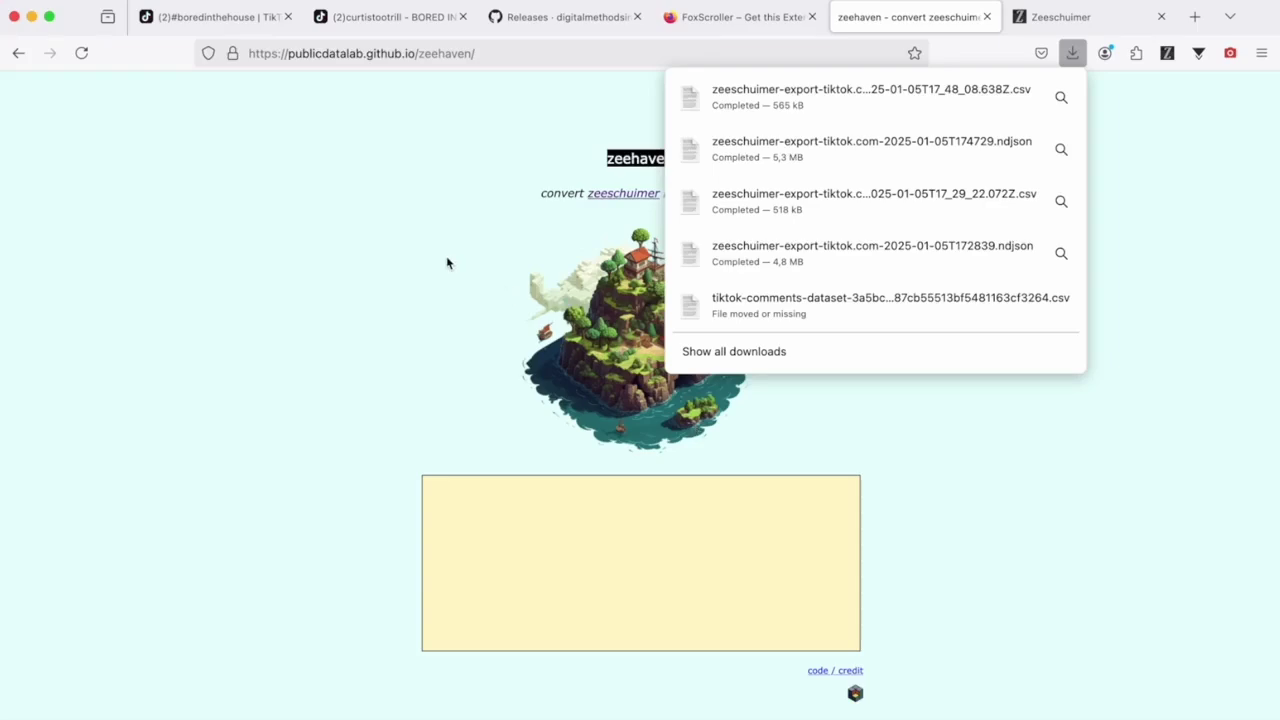
Step: Check that zeeschuimer-export-tiktok.com-2025-01-05T17_48_08.638Z.csv now sits in Downloads
key(ctrl+Up)
click(808, 223)
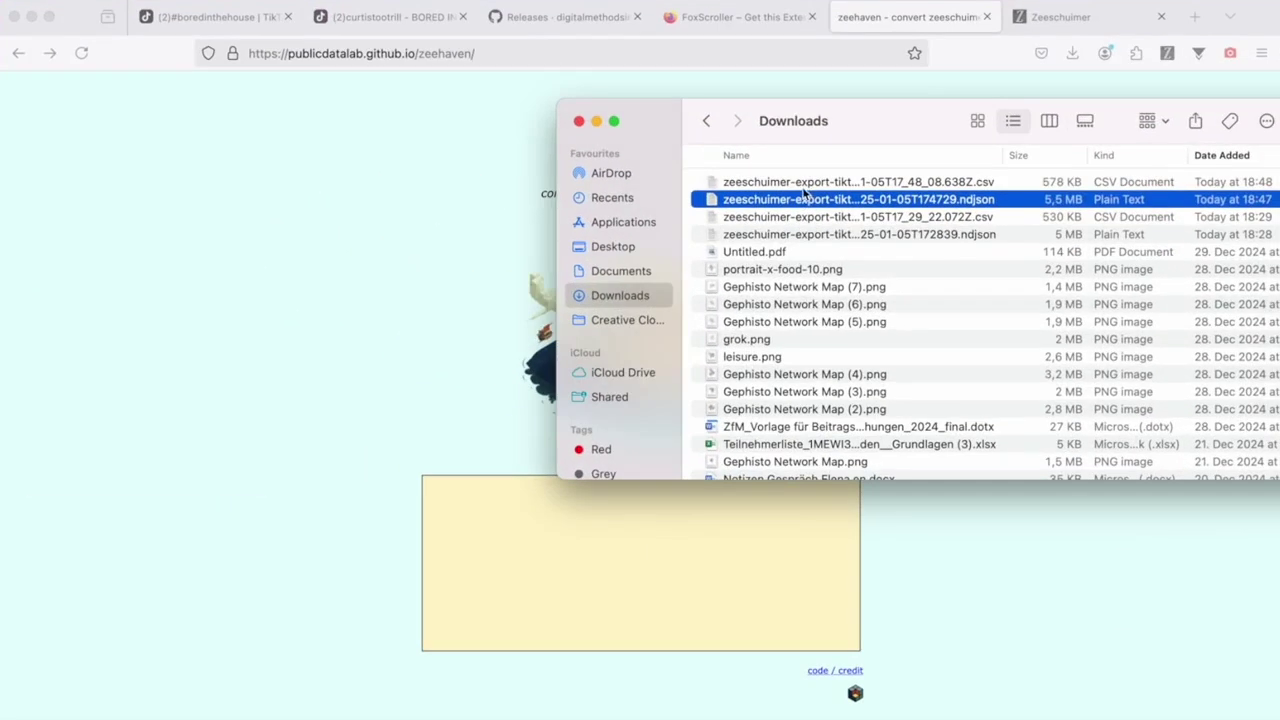
click(803, 186)
click(803, 186)
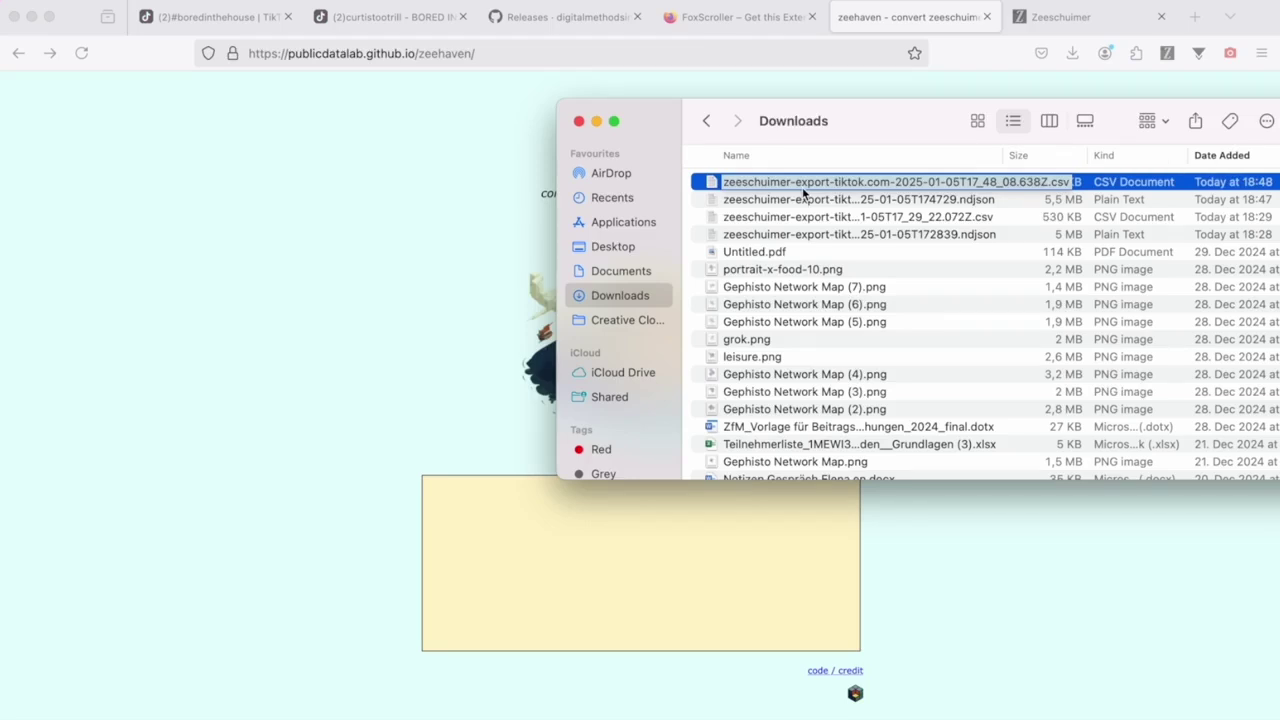
key(Return)
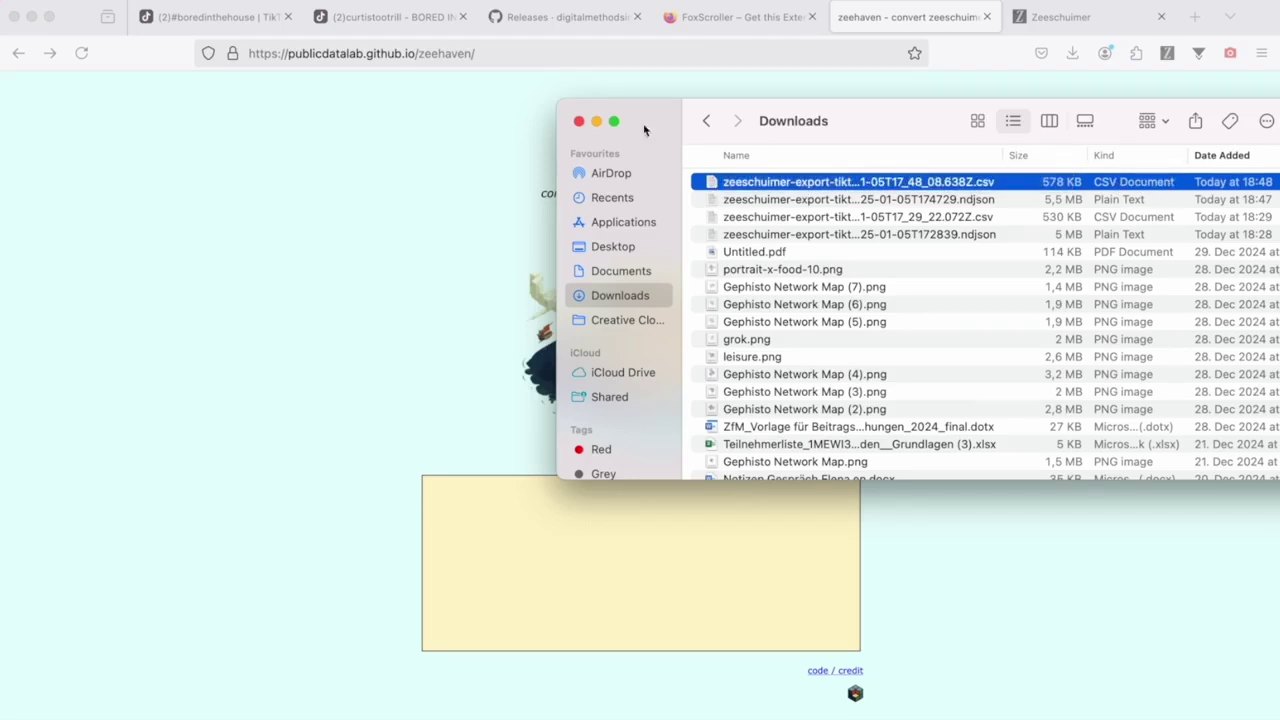
key(ctrl+Up)
Step: Upload the converted CSV from Downloads into the Google Drive Data folder
click(748, 501)
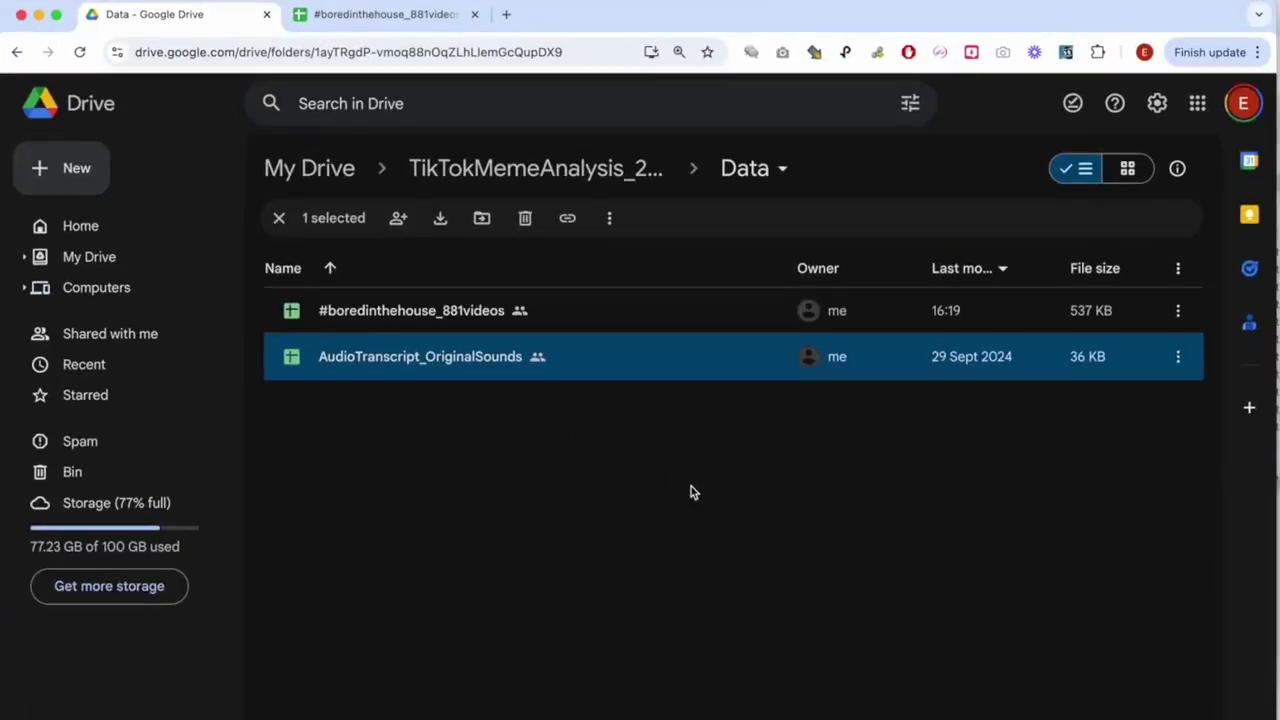
key(ctrl+Up)
click(828, 245)
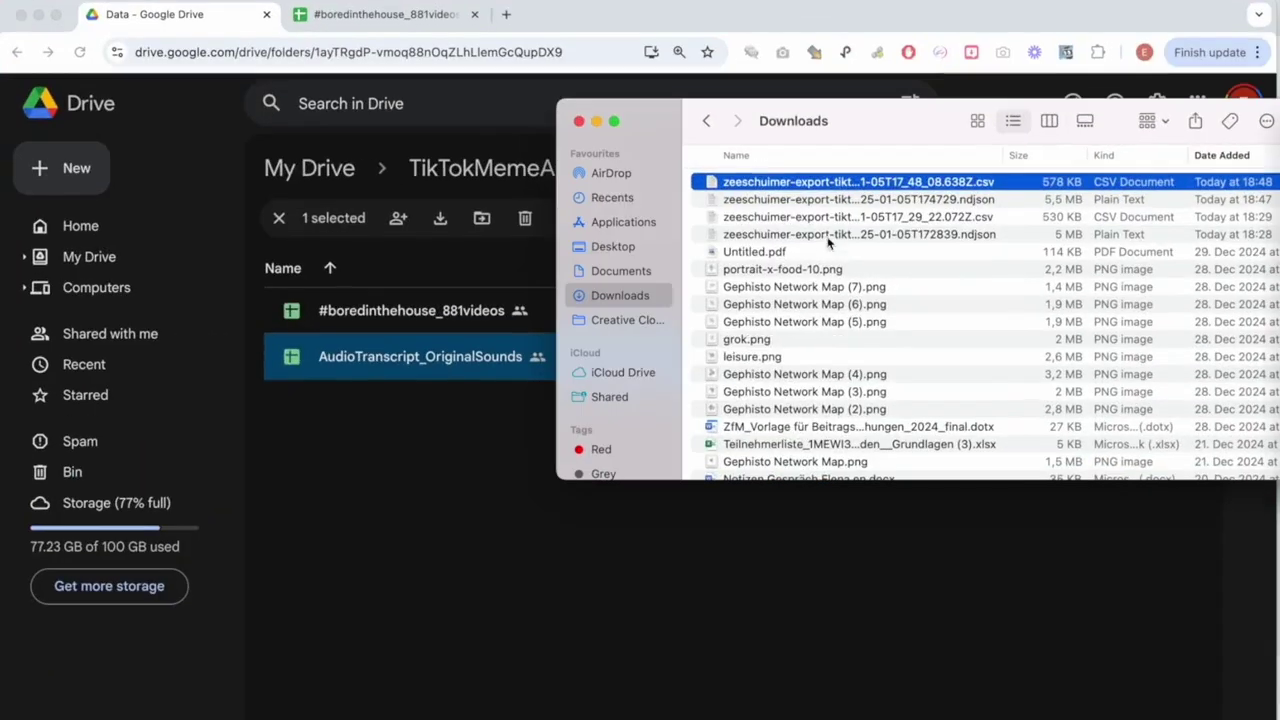
drag(775, 182, 391, 505)
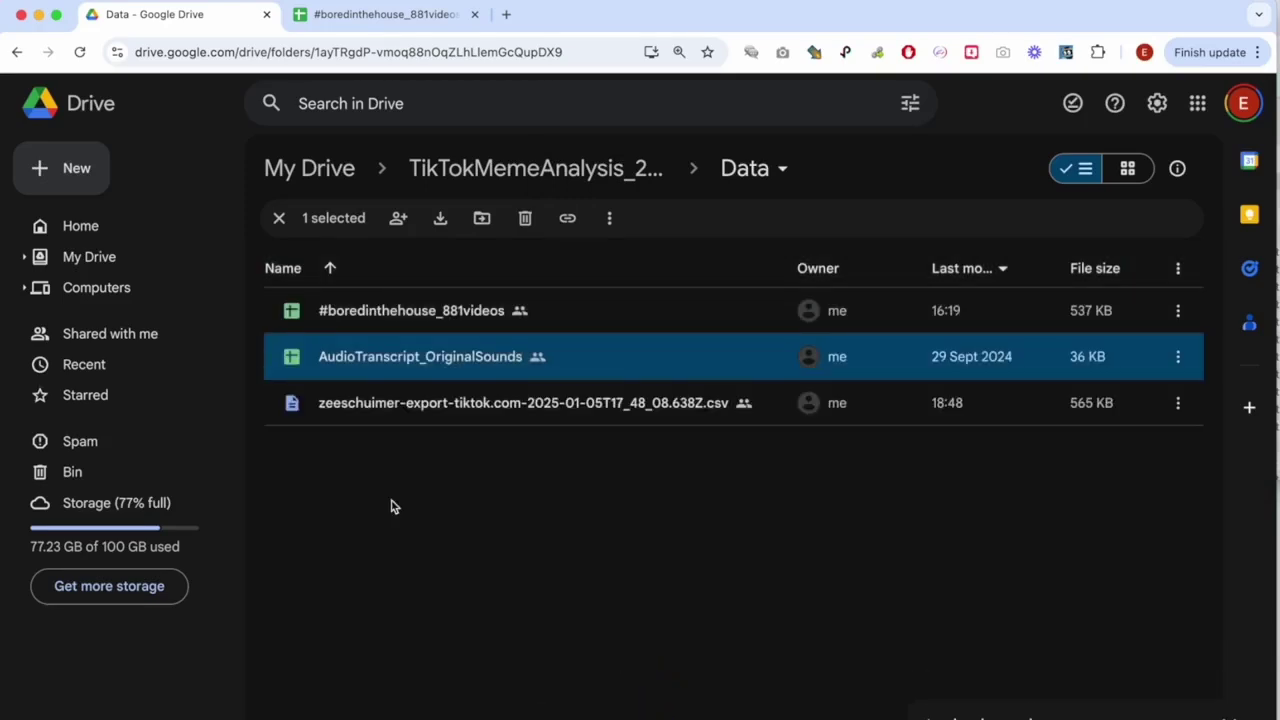
Step: Look over the uploaded CSV's Open with options, then return to the #boredinthehouse_881videos spreadsheet
right_click(540, 413)
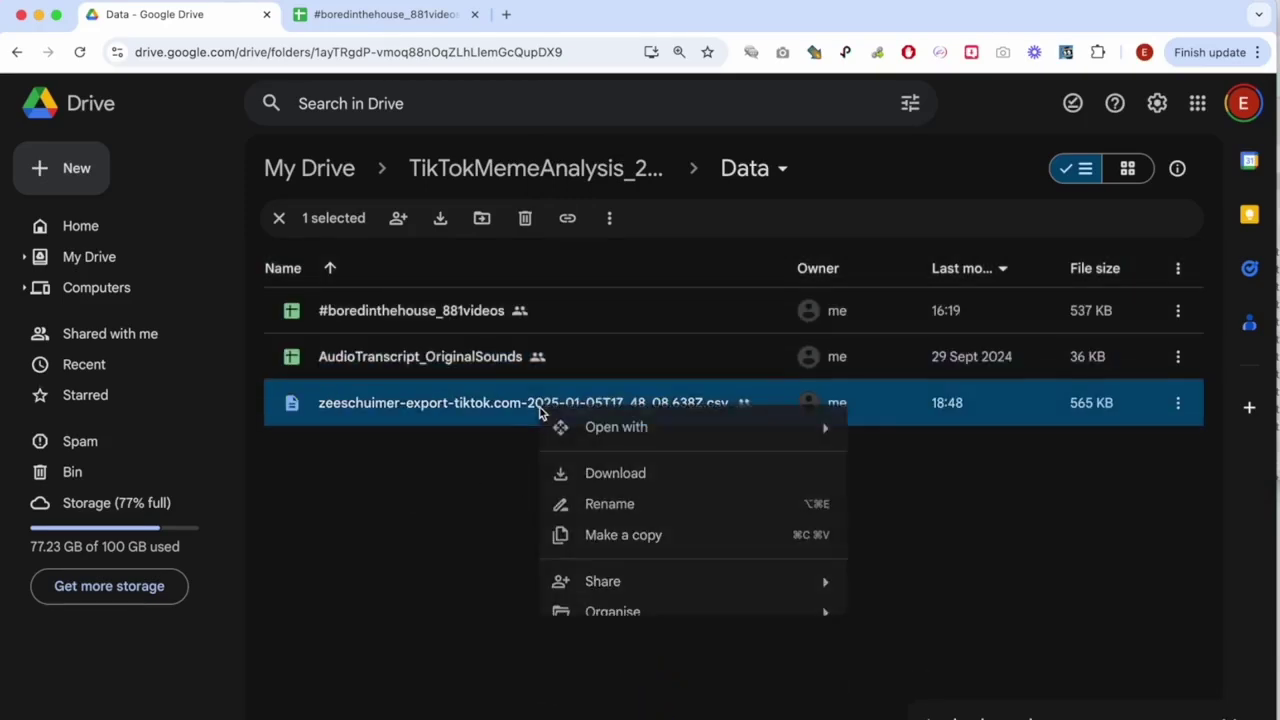
mouse_move(624, 438)
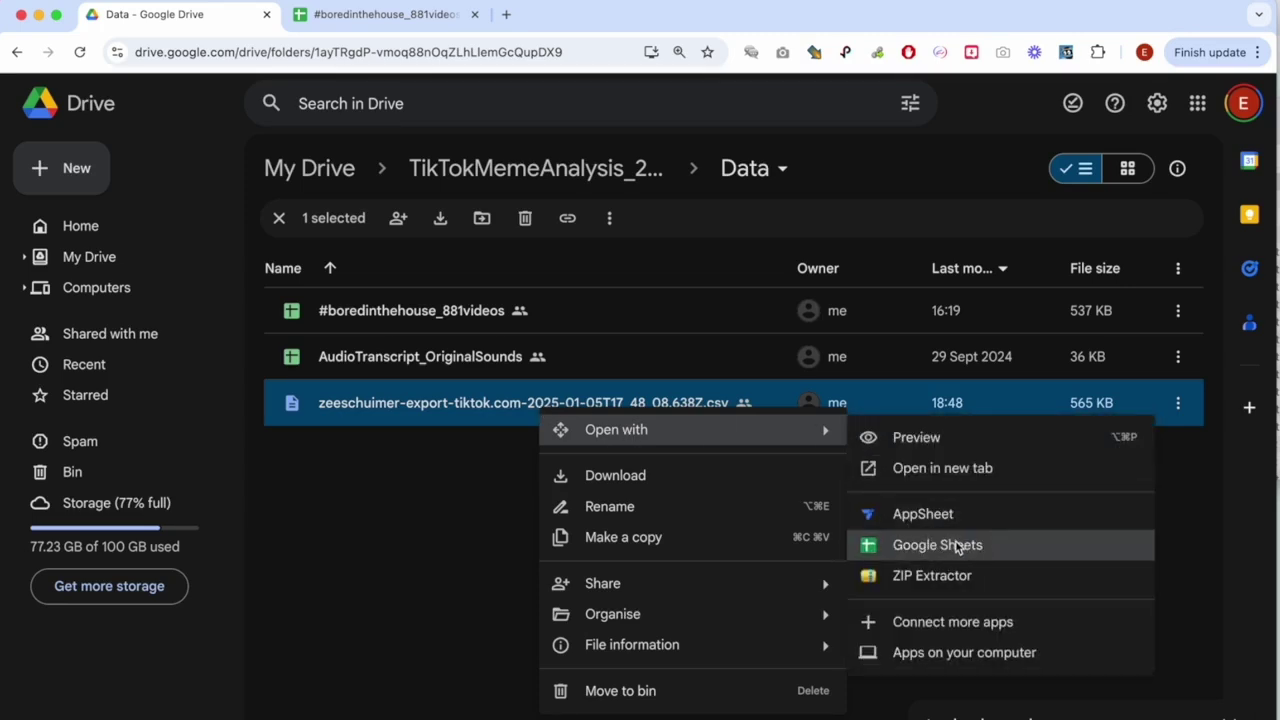
click(459, 543)
click(410, 14)
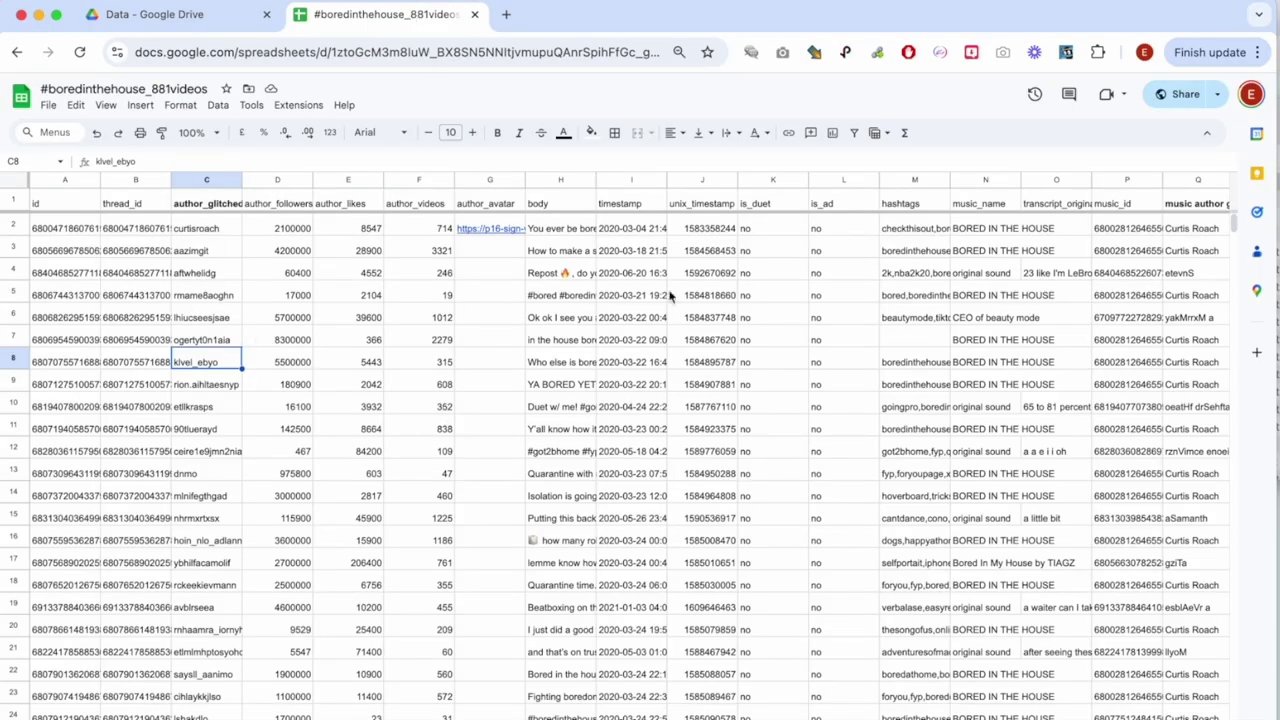
scroll(939, 325, right, 2)
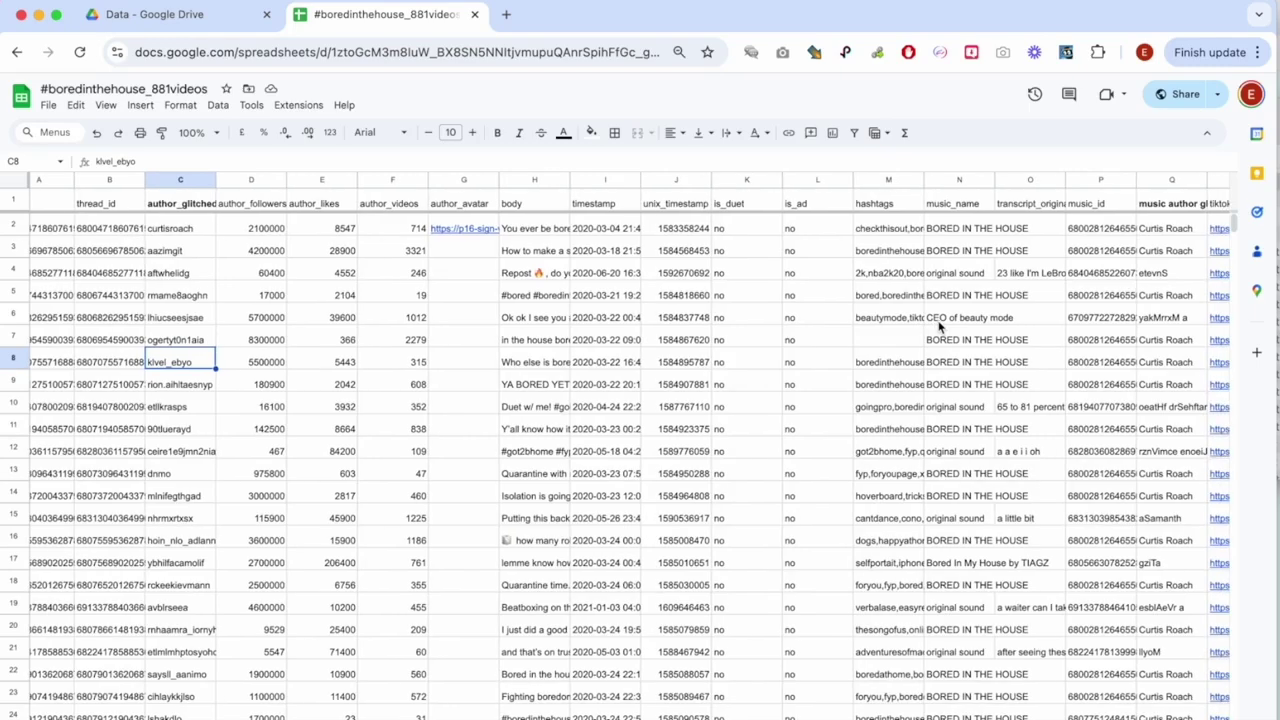
scroll(939, 325, right, 15)
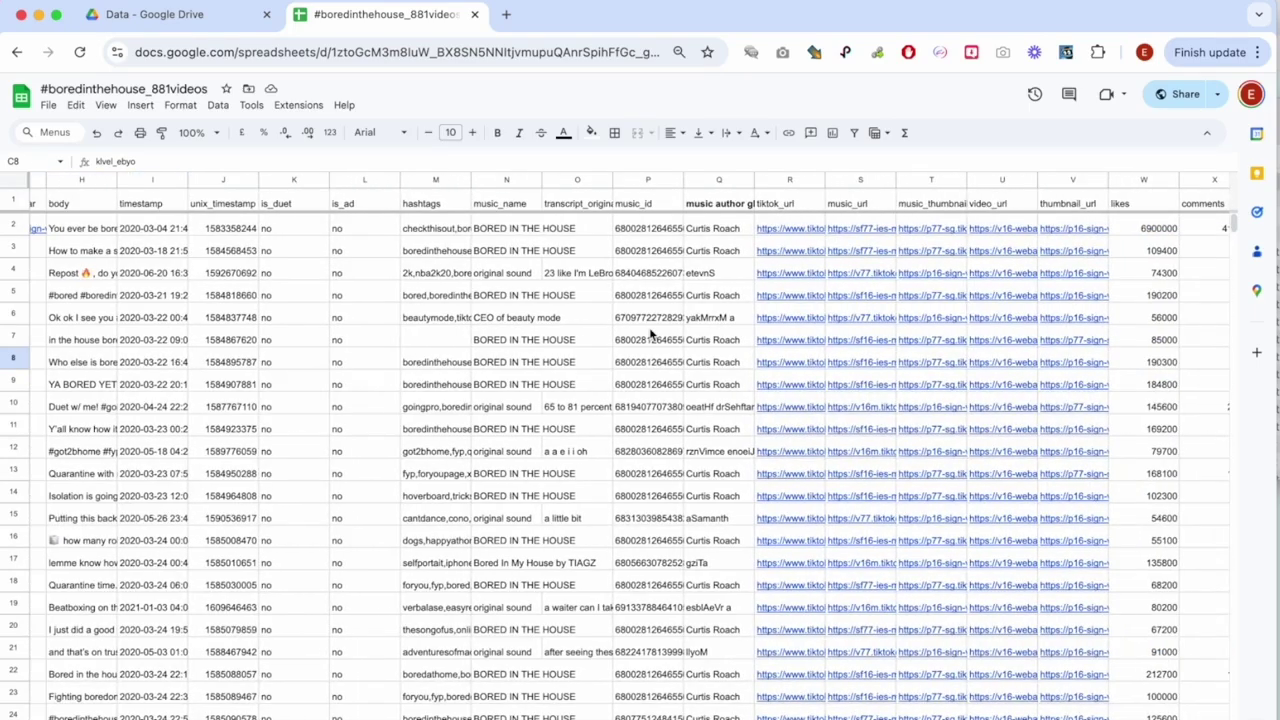
scroll(650, 335, right, 10)
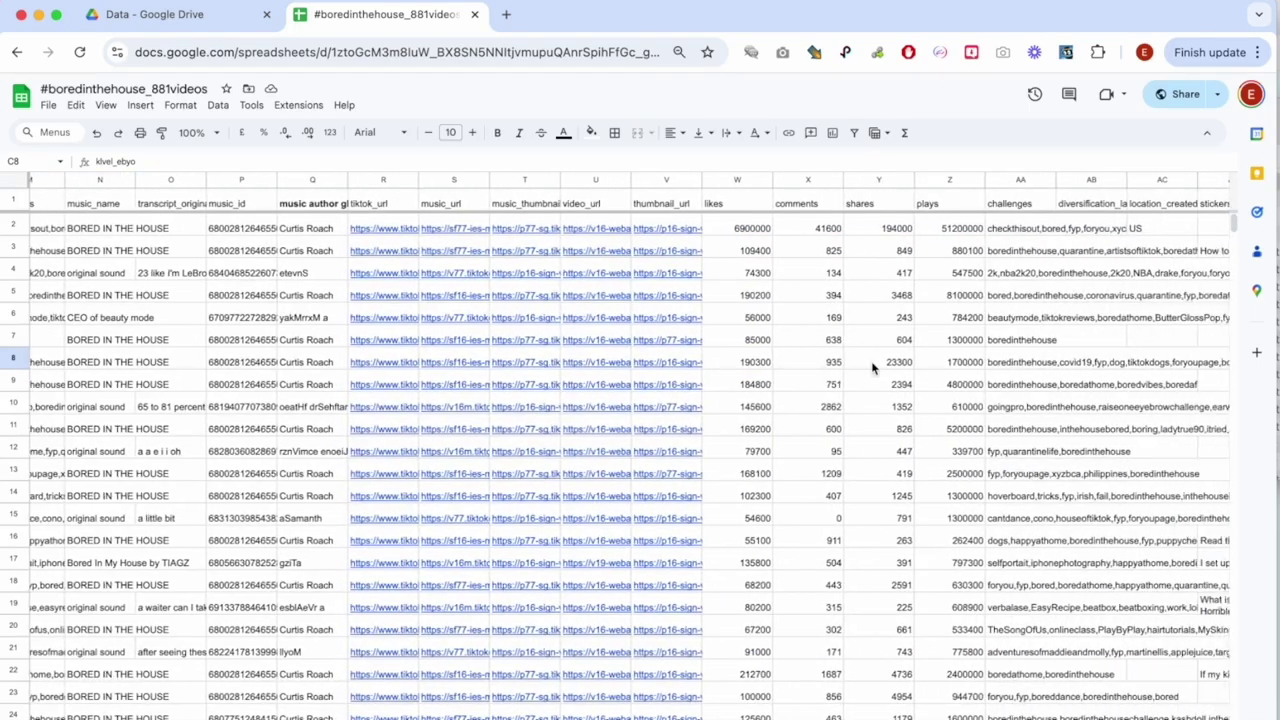
scroll(872, 368, right, 8)
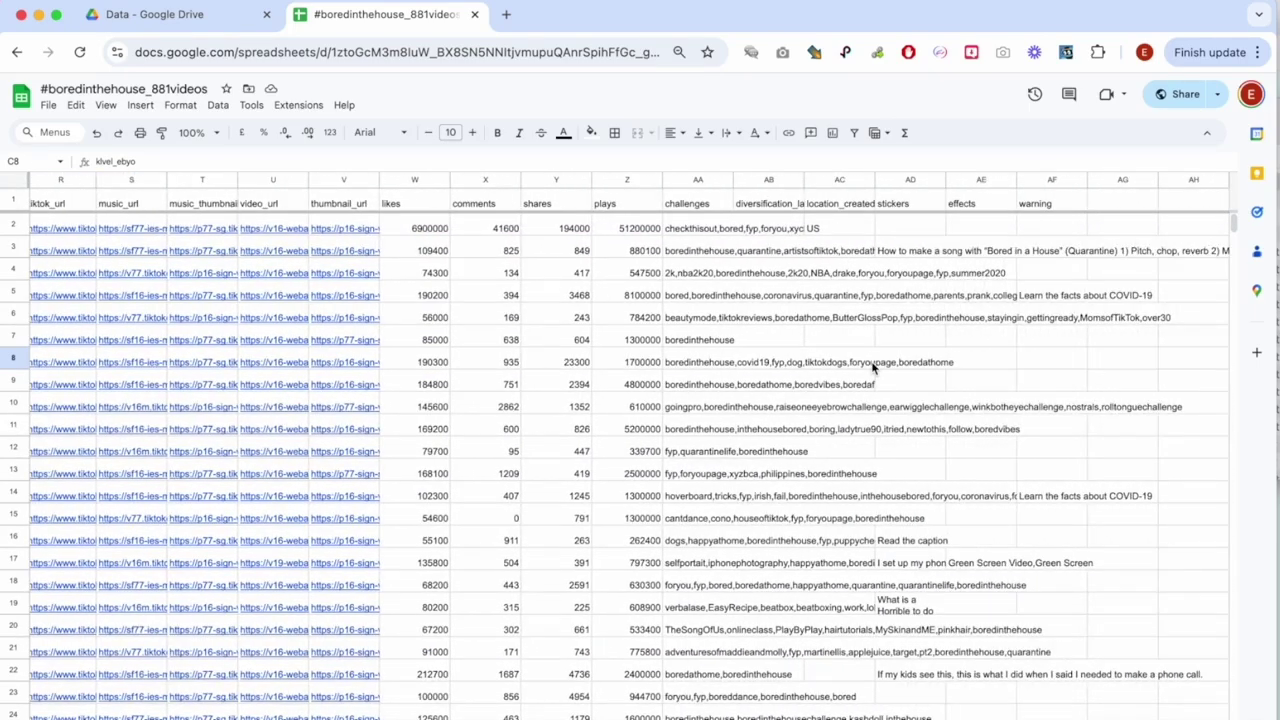
scroll(617, 385, left, 15)
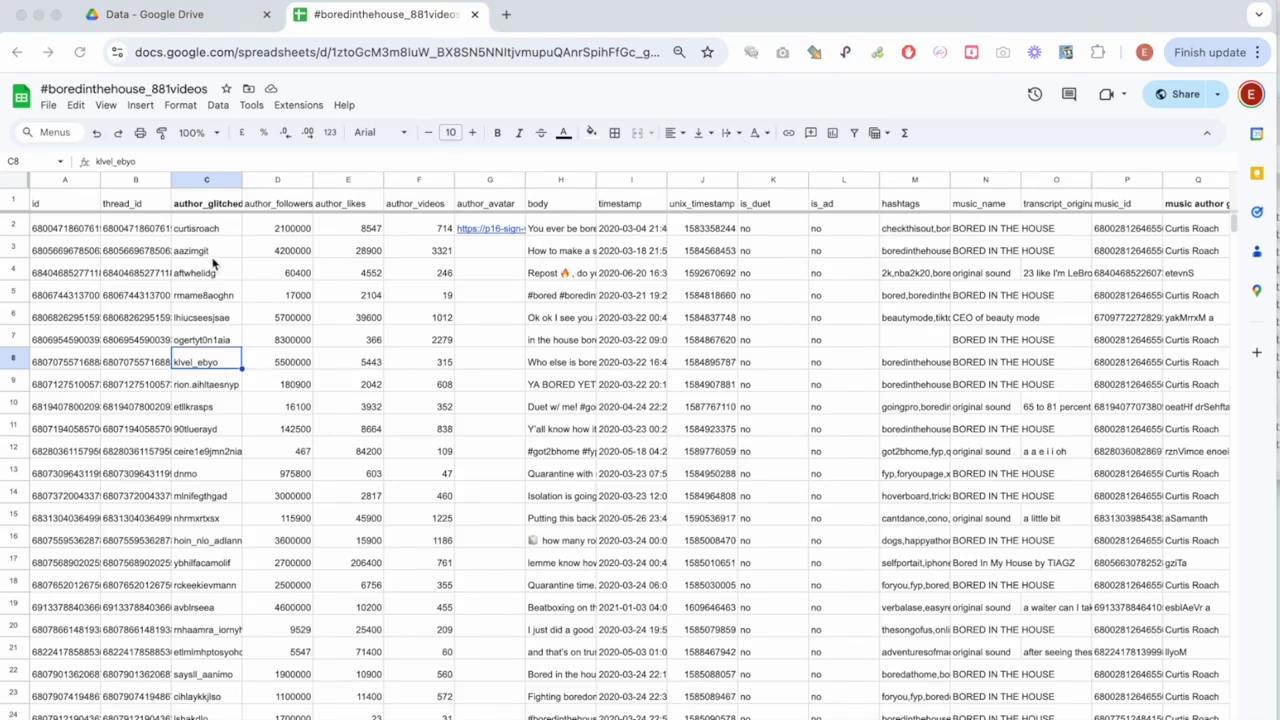
scroll(213, 263, right, 1)
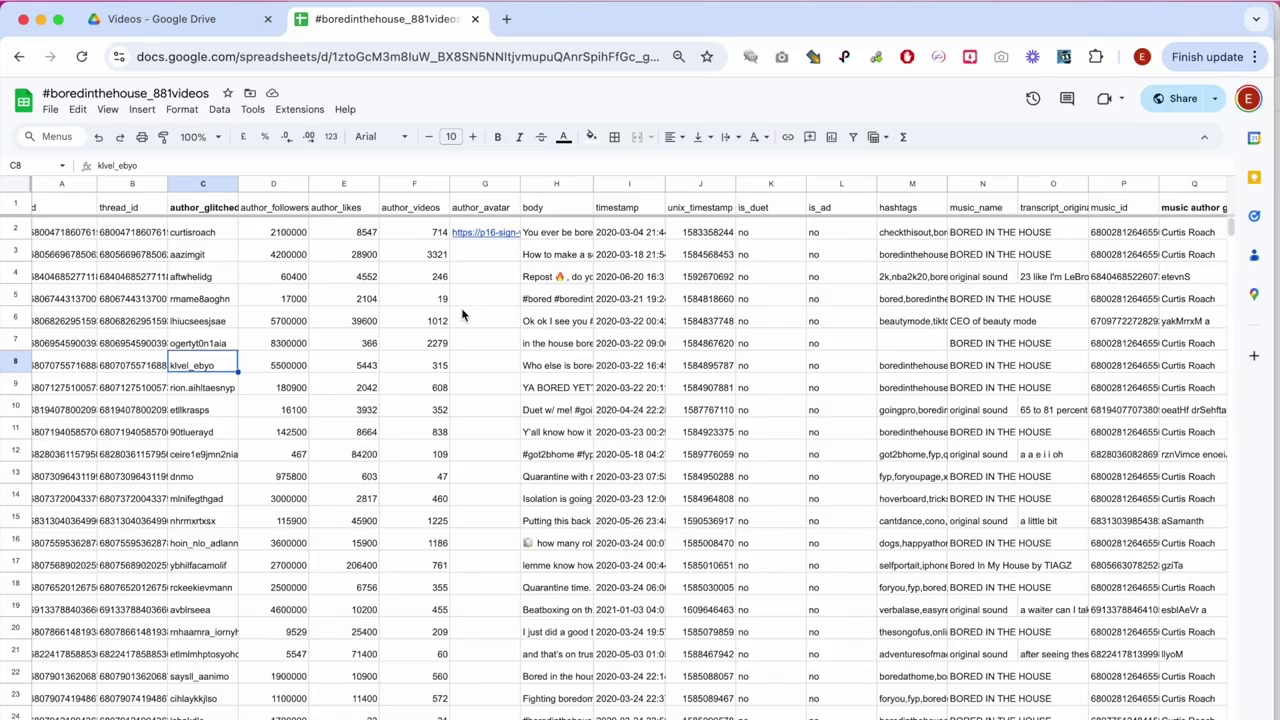
Step: Review the id column A and author columns C–G, then select the body column H
scroll(409, 300, left, 1)
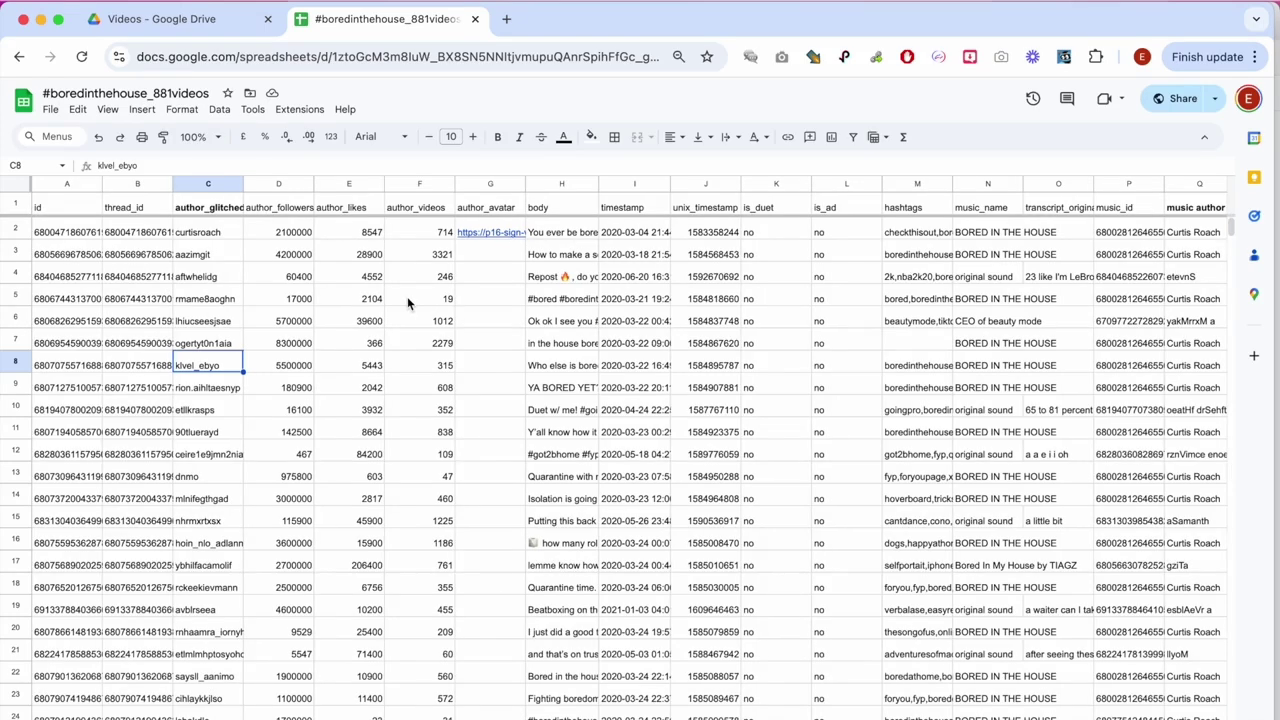
click(72, 183)
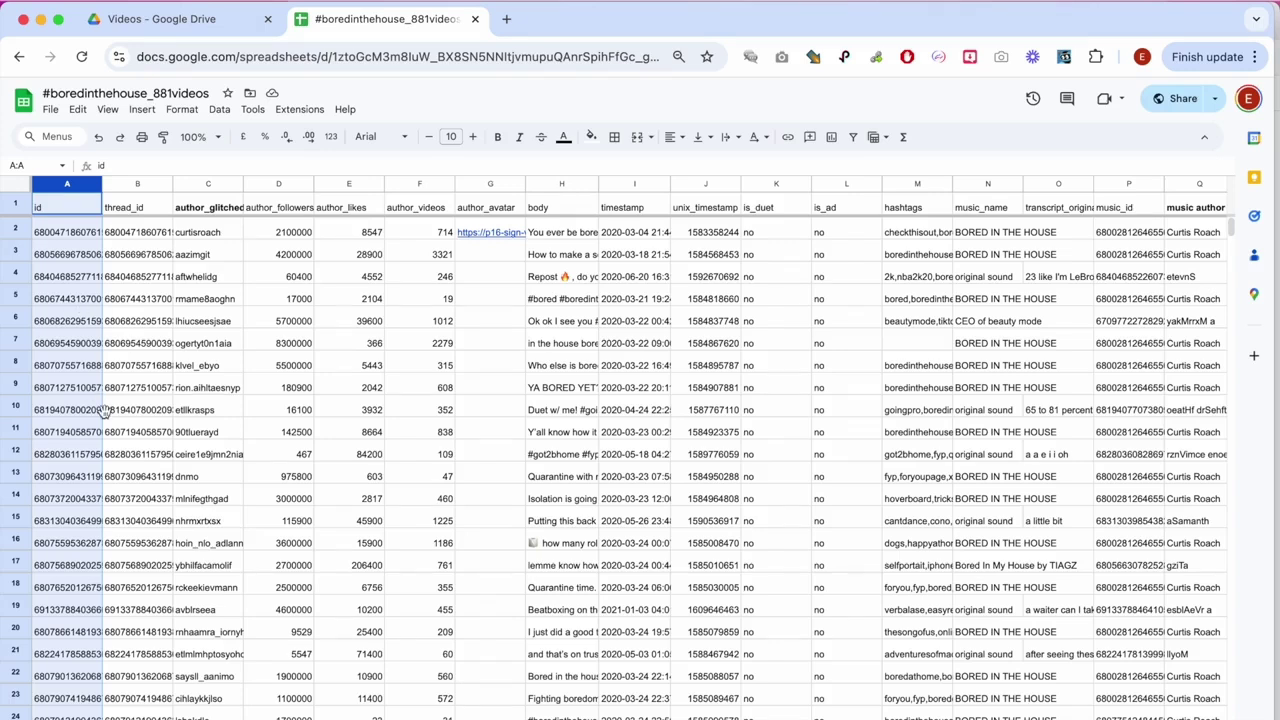
click(207, 184)
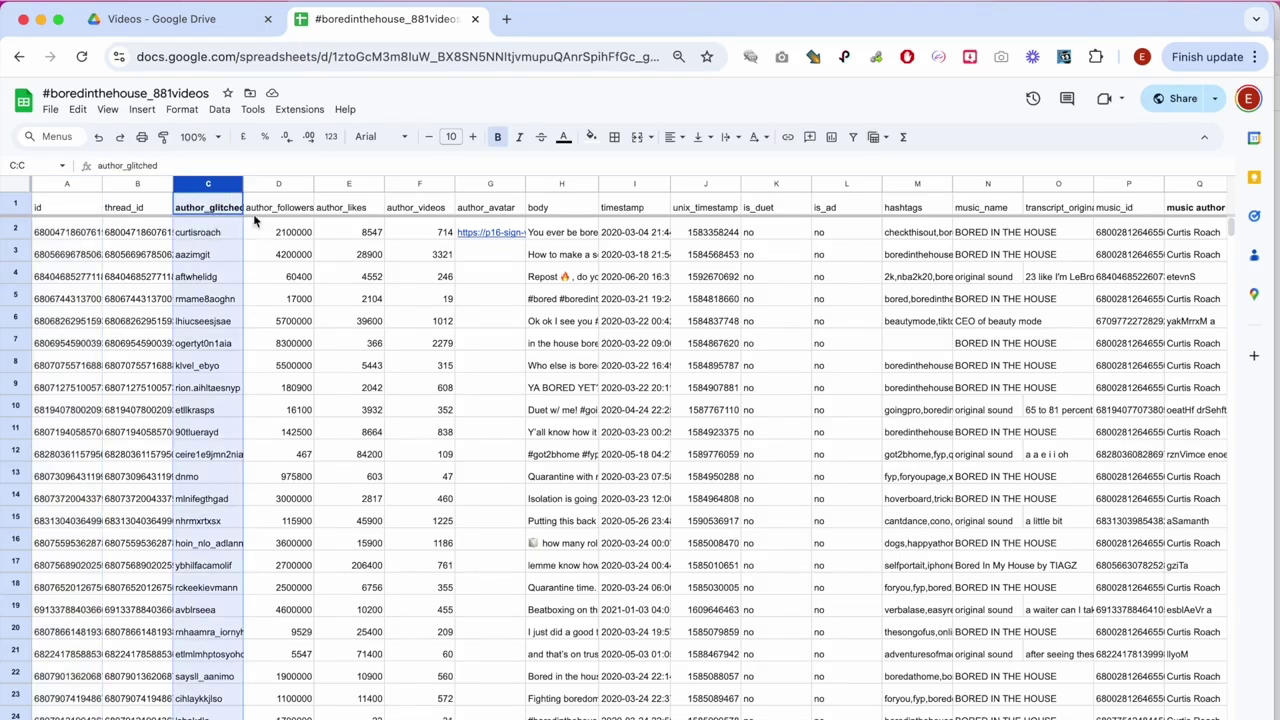
shift+click(497, 183)
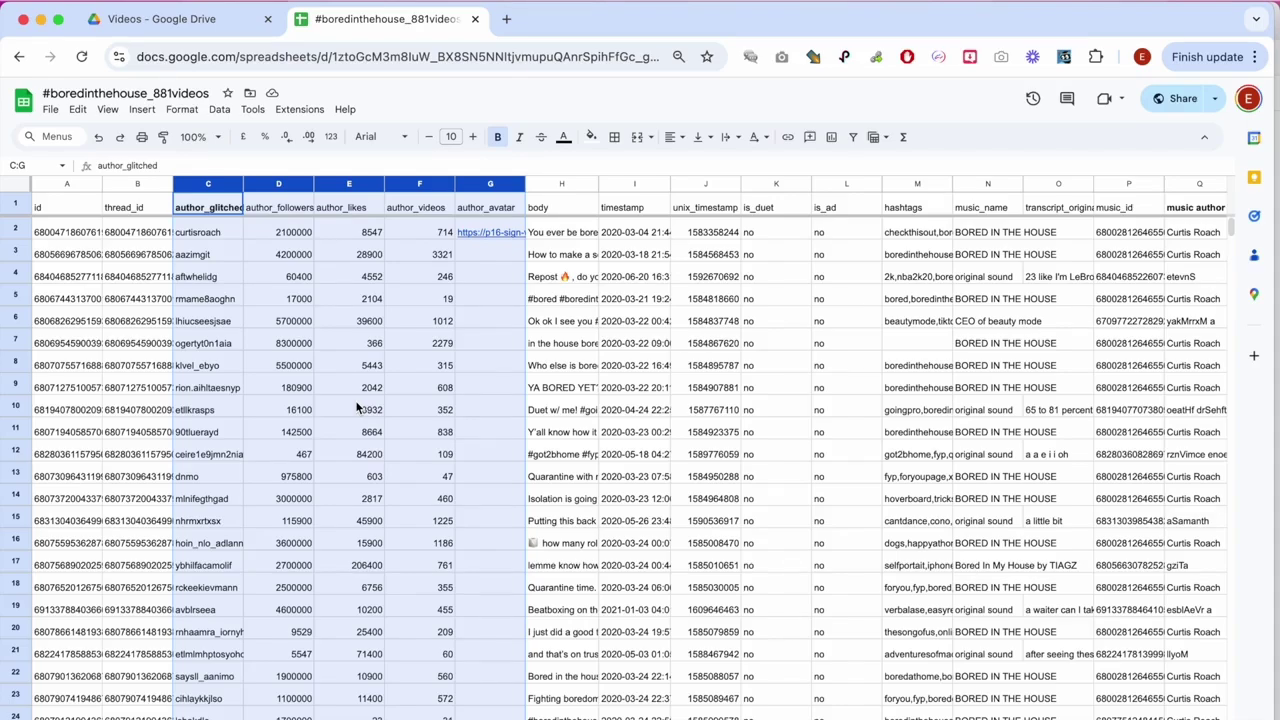
scroll(451, 456, right, 1)
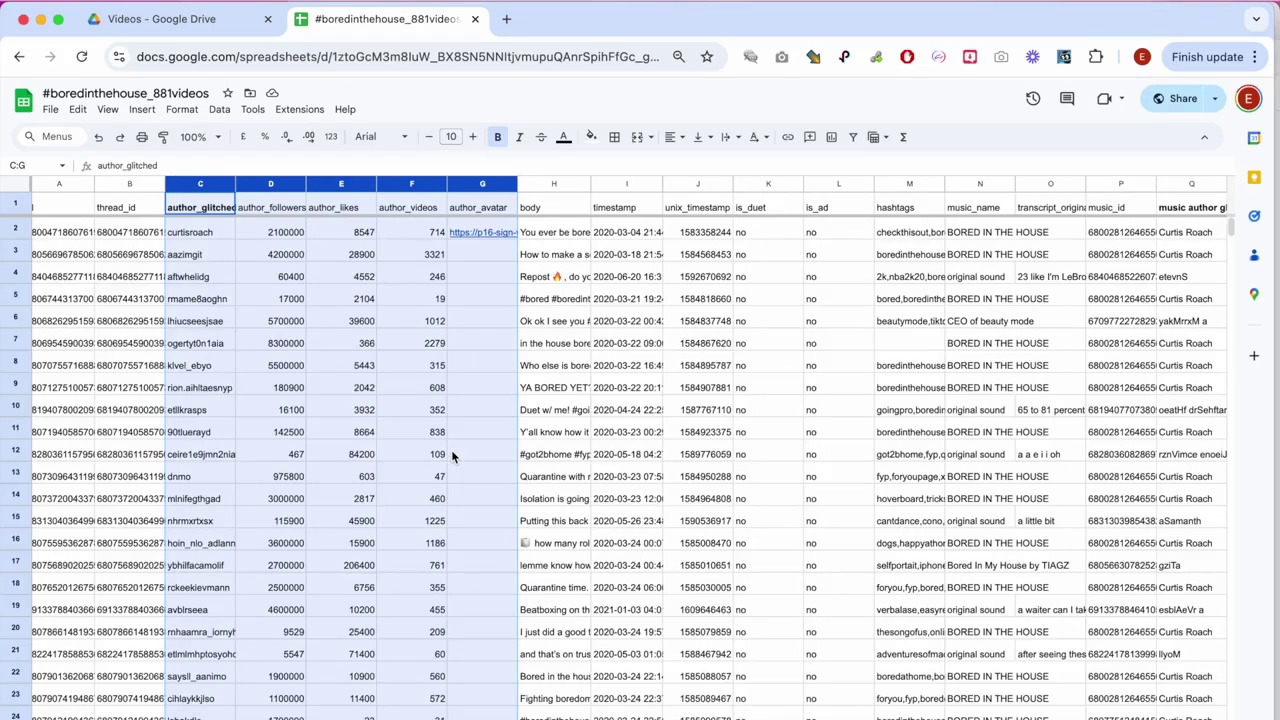
scroll(451, 456, right, 2)
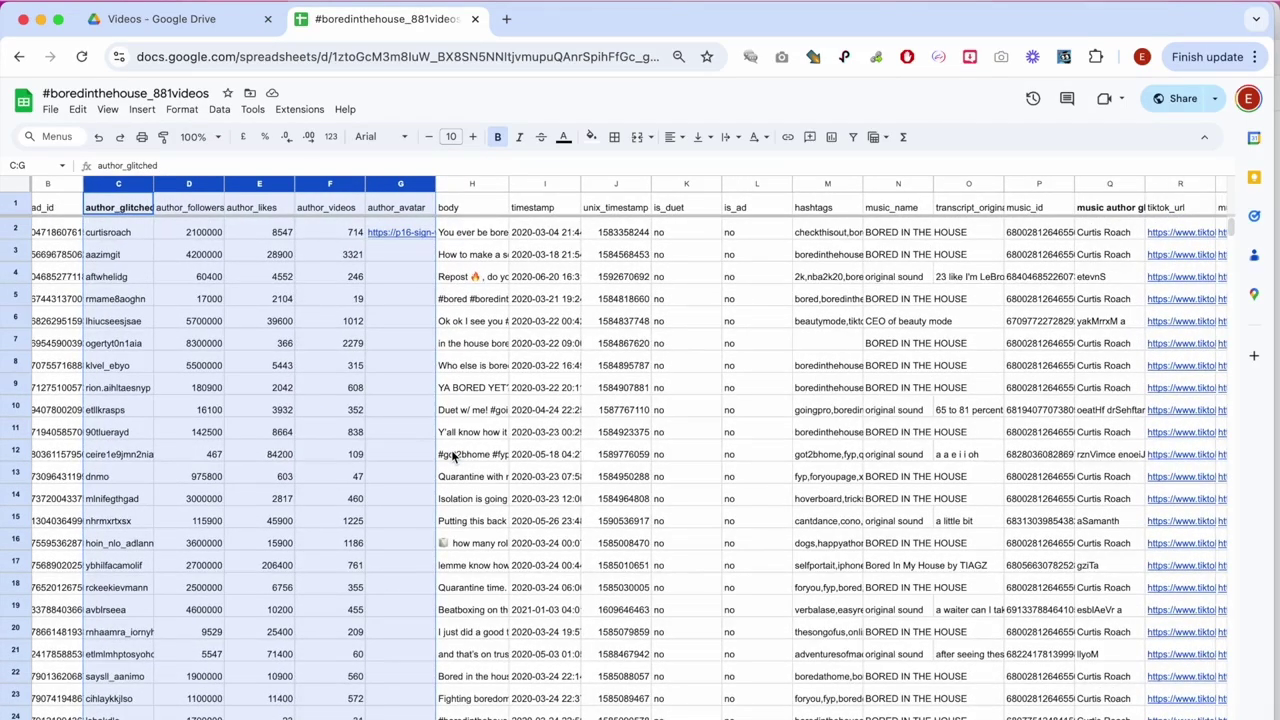
click(480, 183)
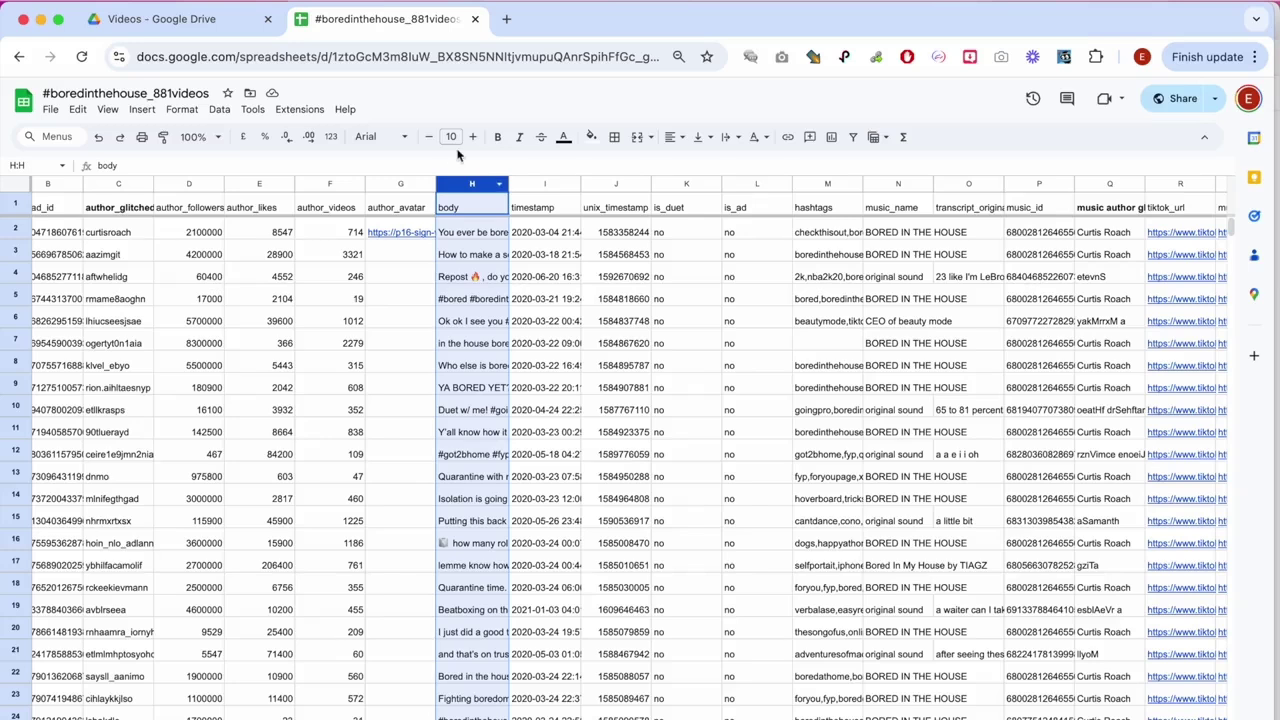
Step: Widen column H and open cell H4 to read its full caption and hashtags
drag(510, 186, 558, 186)
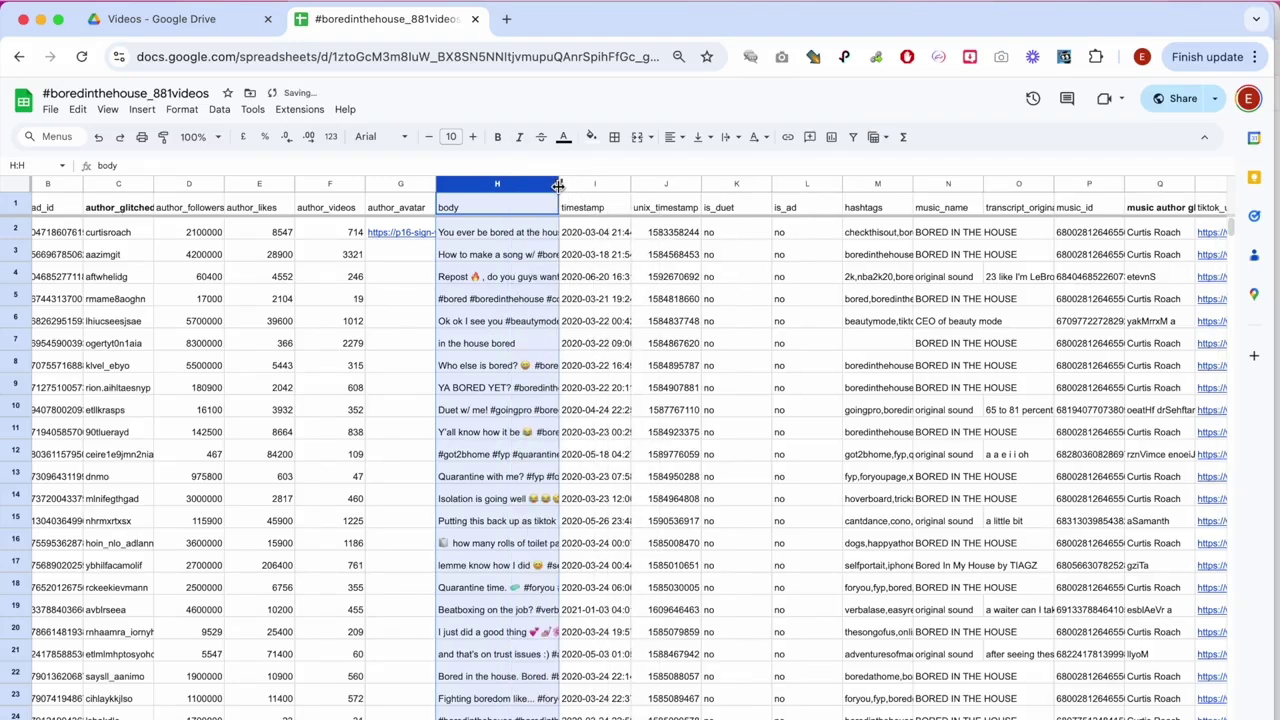
double_click(537, 276)
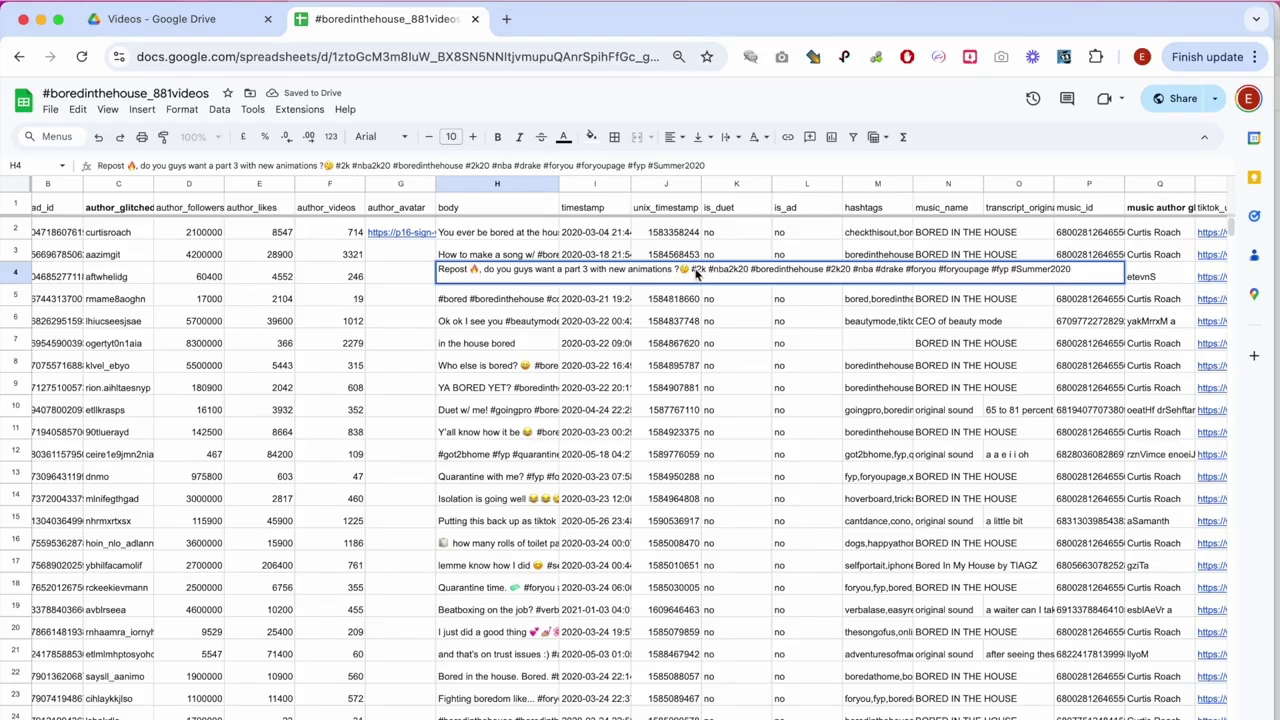
drag(693, 275, 867, 288)
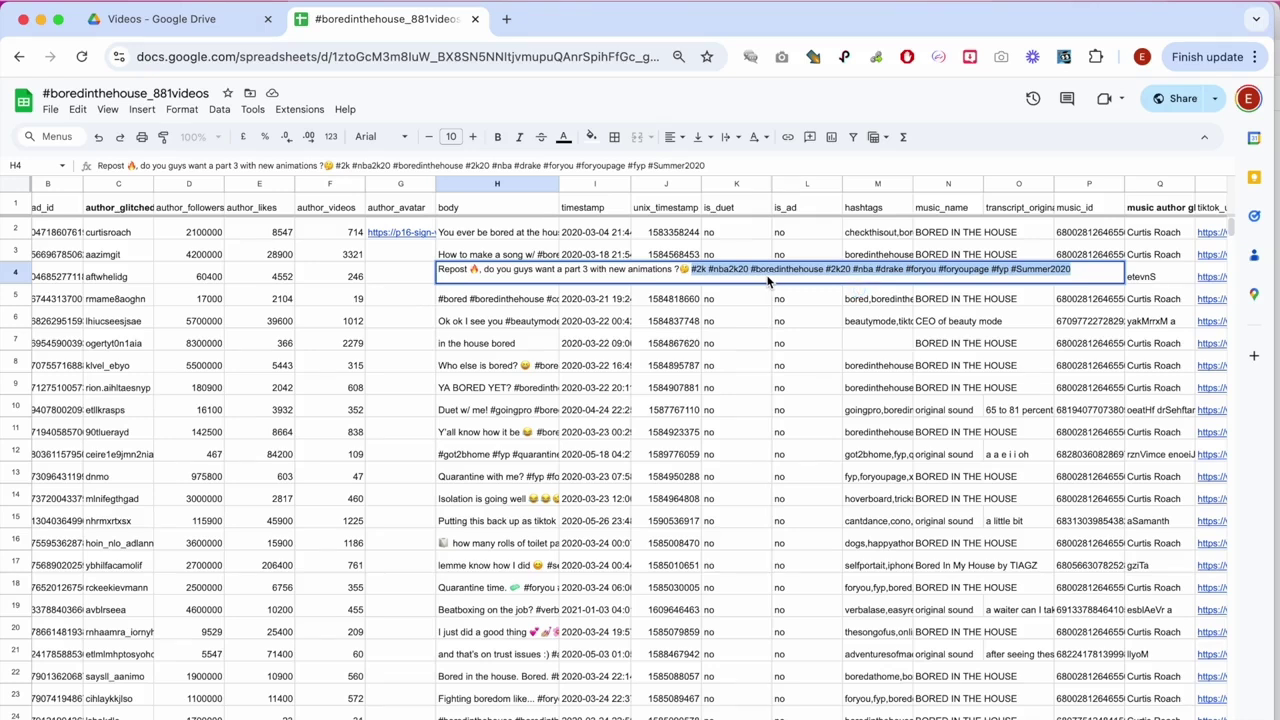
drag(688, 277, 437, 279)
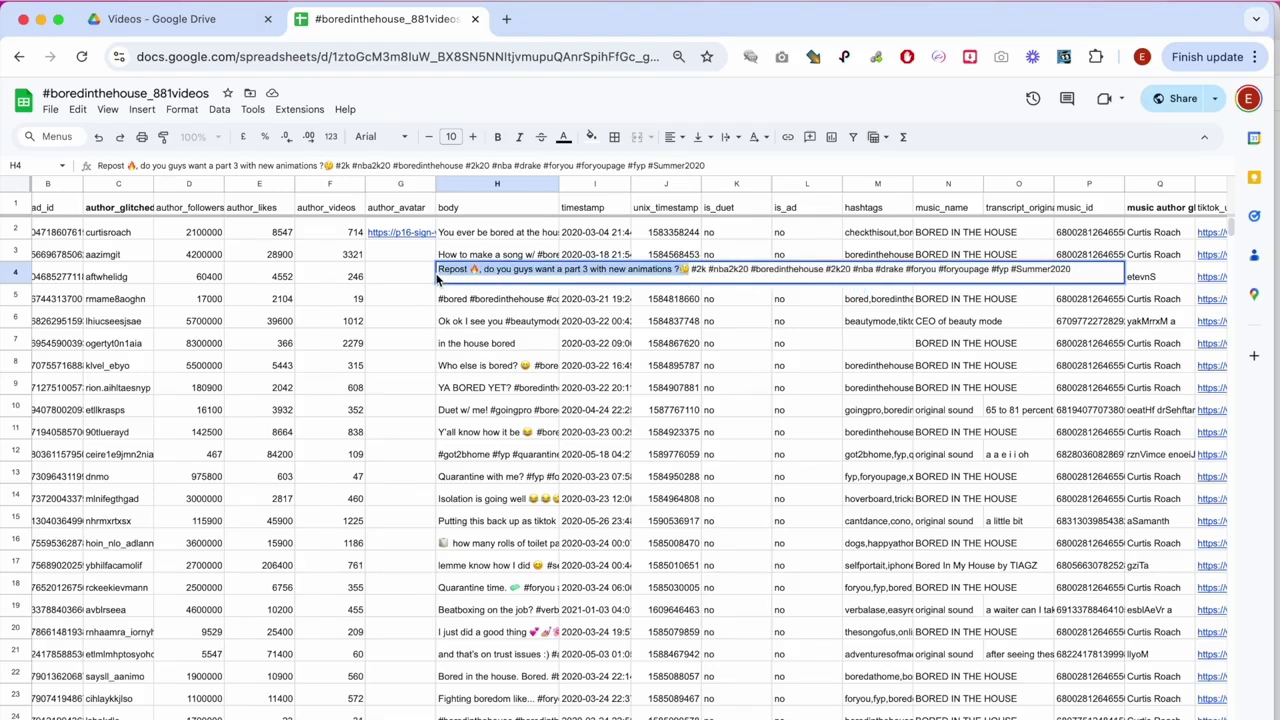
click(475, 277)
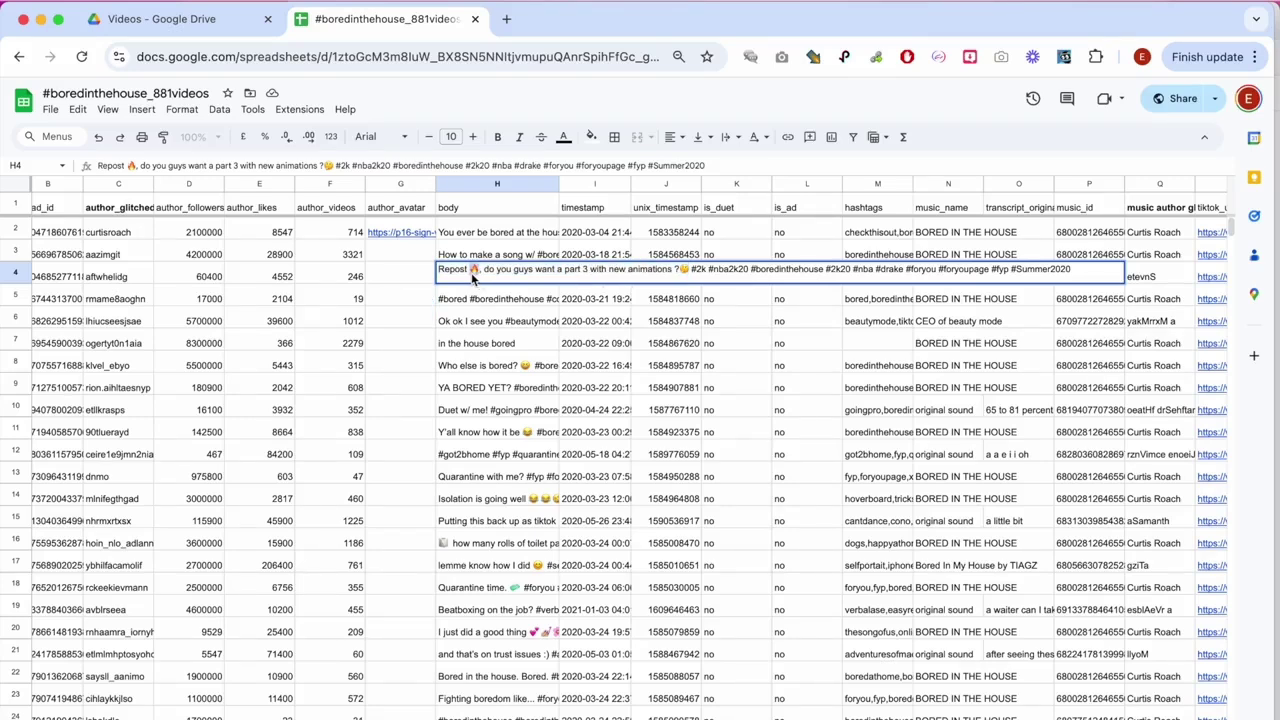
click(474, 277)
Step: Filter the body column H with condition 'Text contains' 🔥, leaving 12 videos
click(473, 277)
click(490, 184)
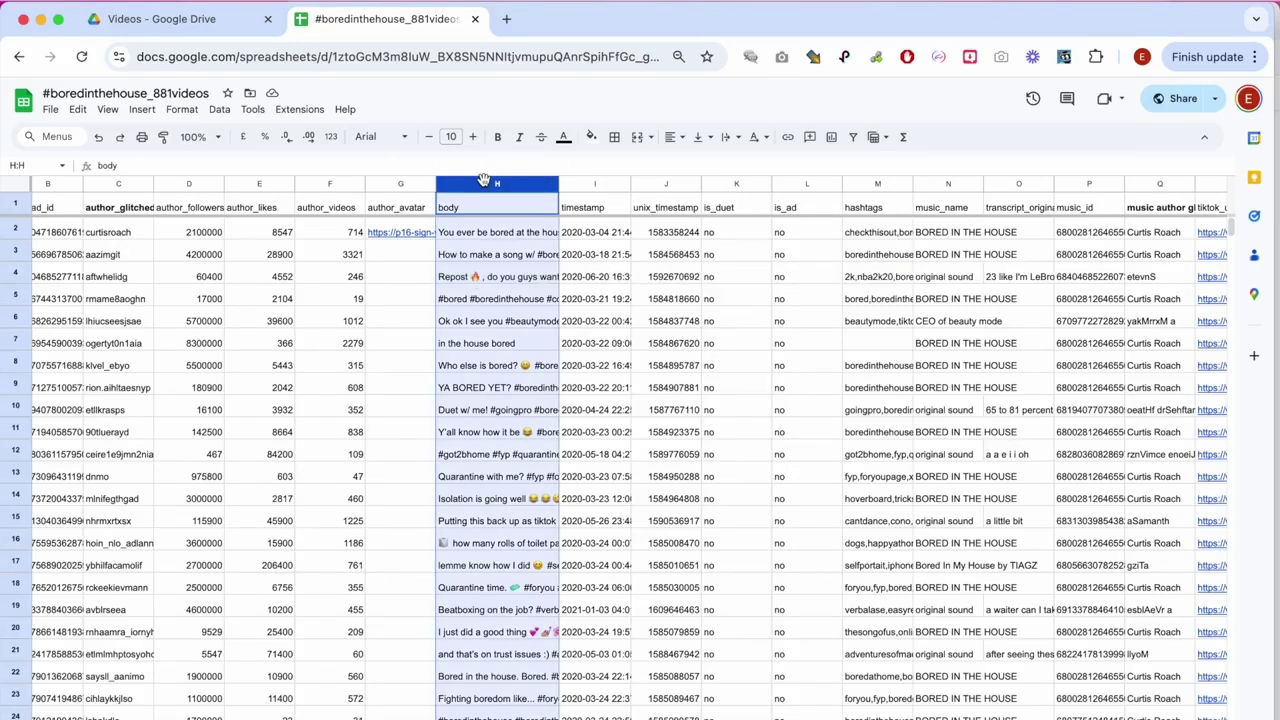
click(852, 139)
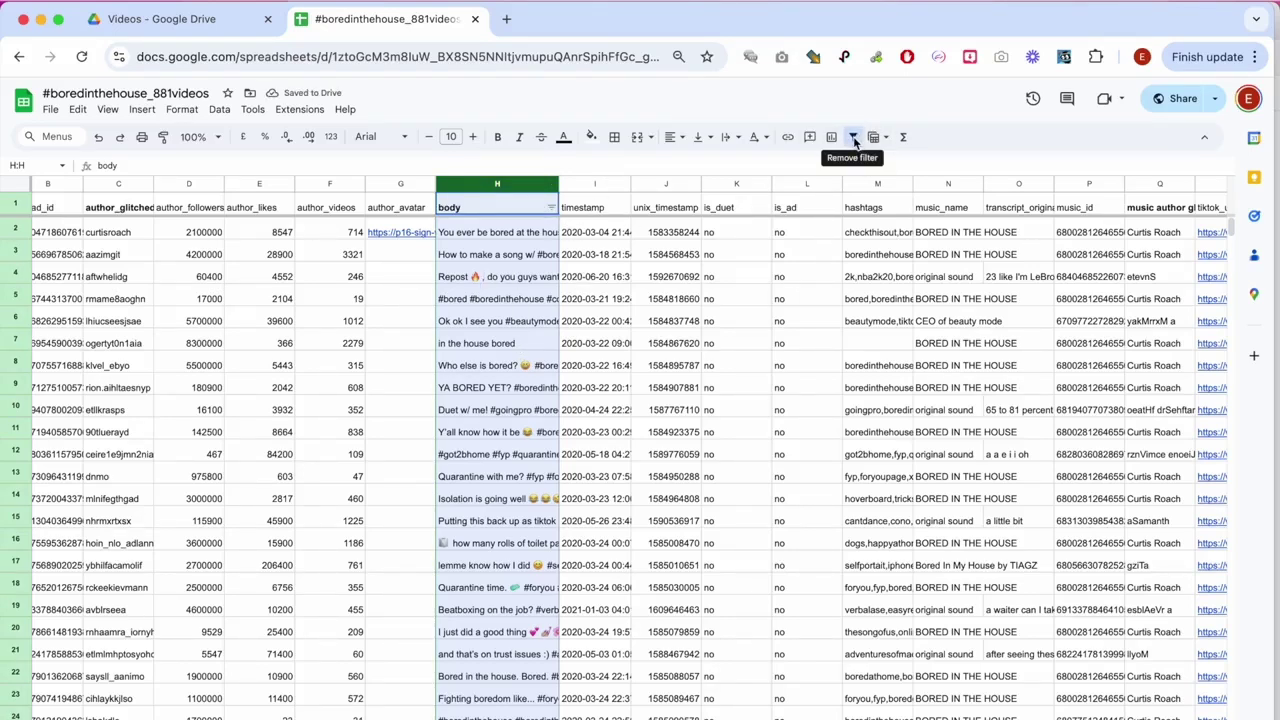
click(551, 207)
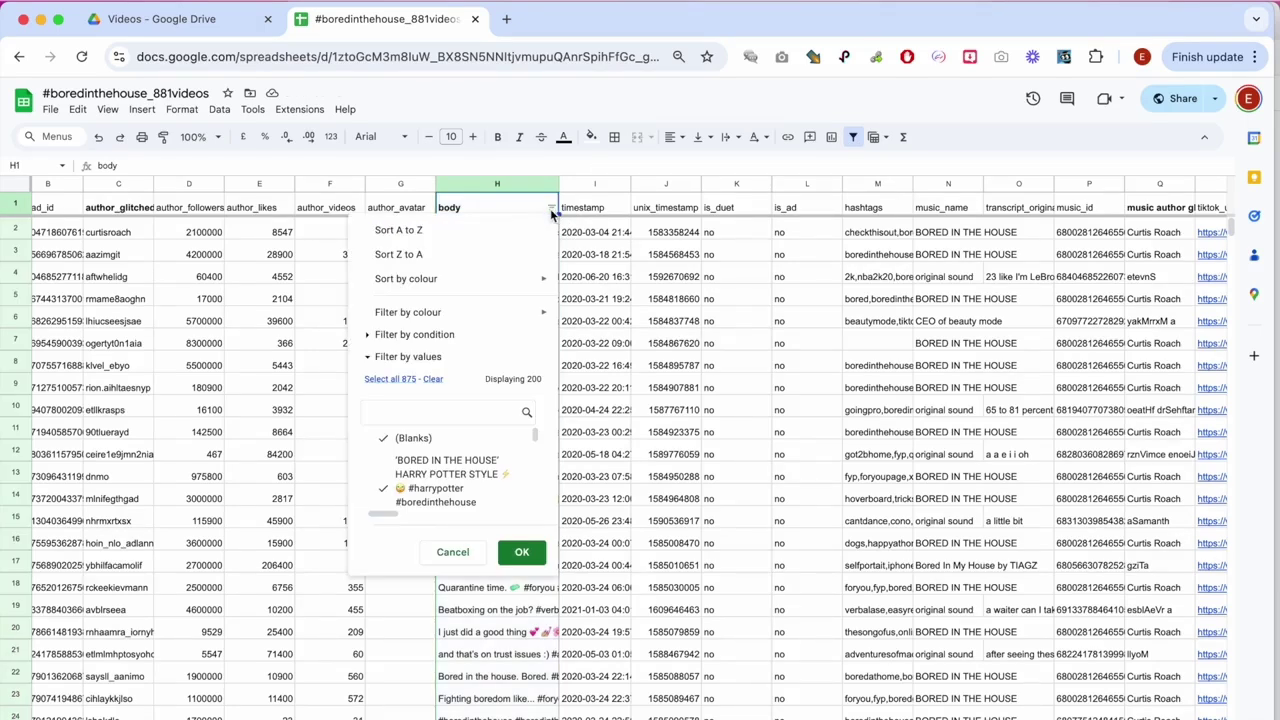
click(452, 335)
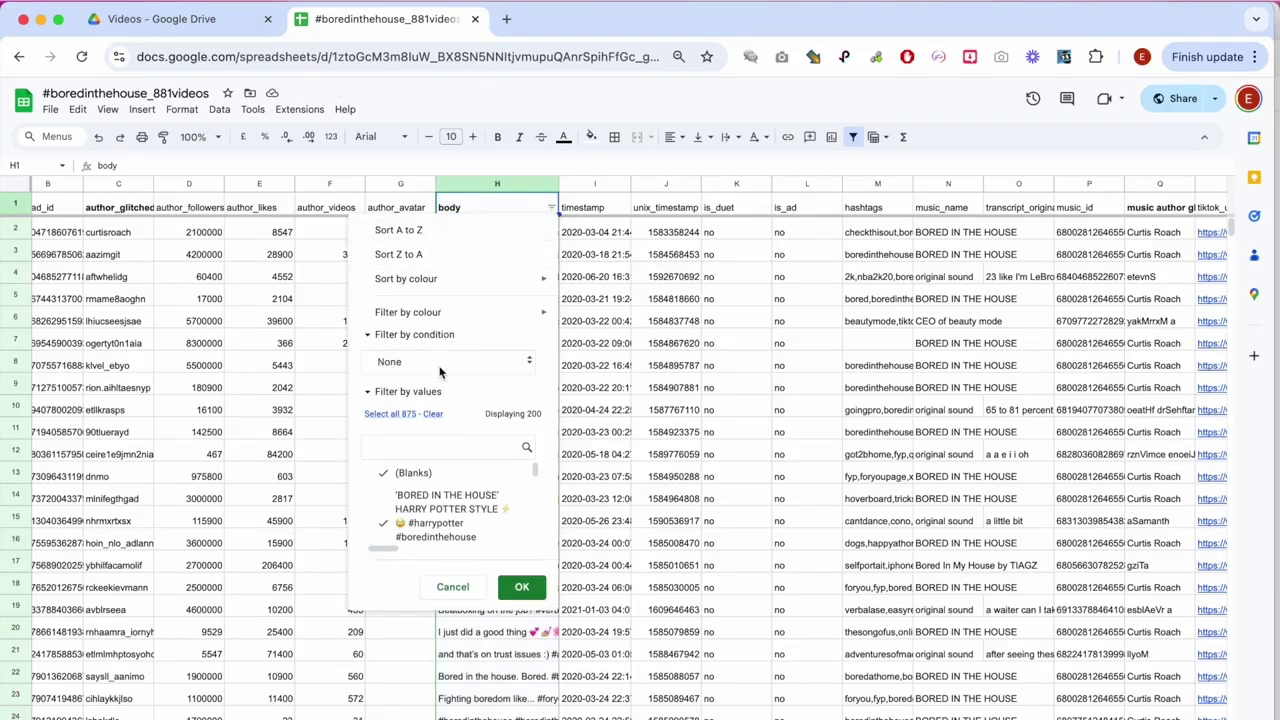
click(440, 365)
click(431, 451)
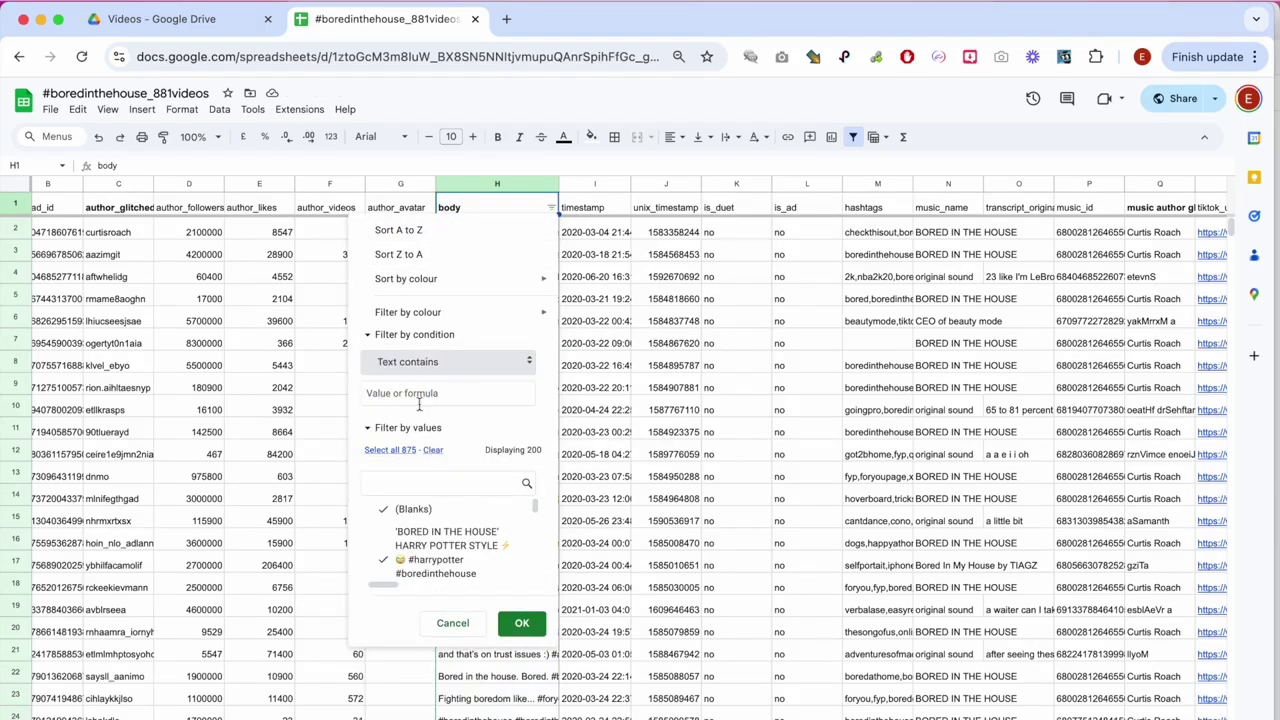
click(420, 400)
text(lit)
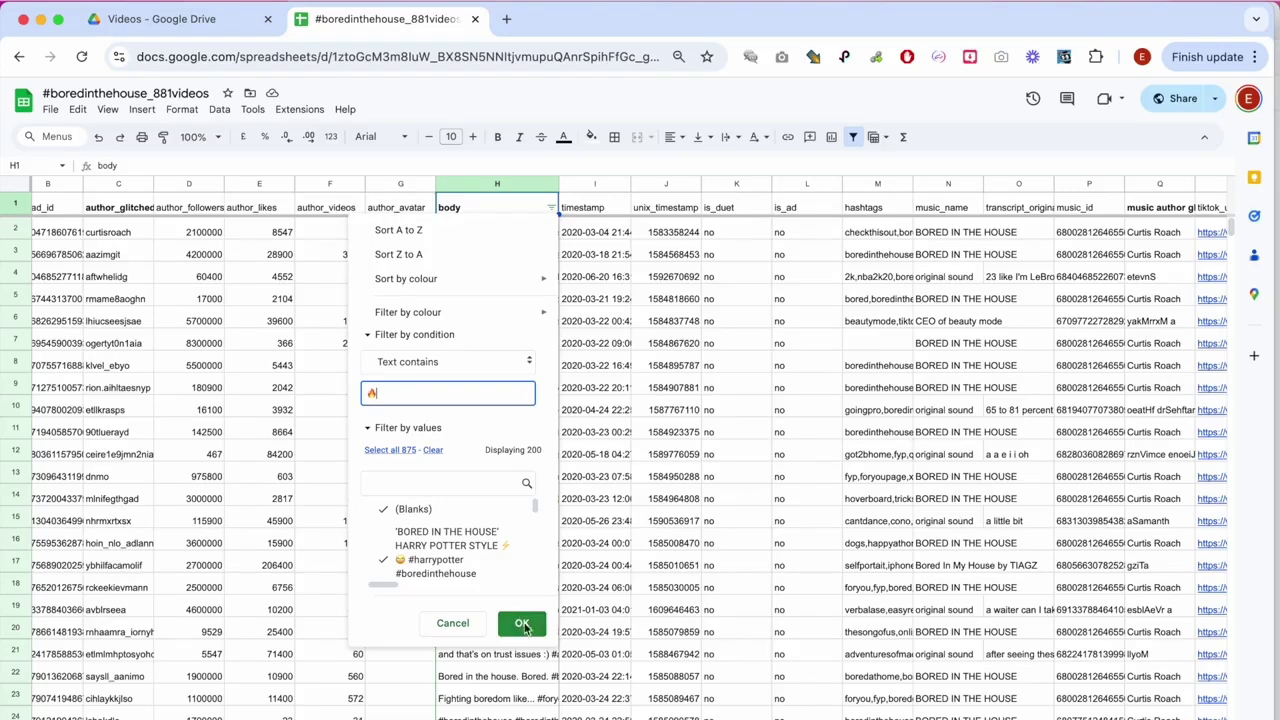
click(522, 623)
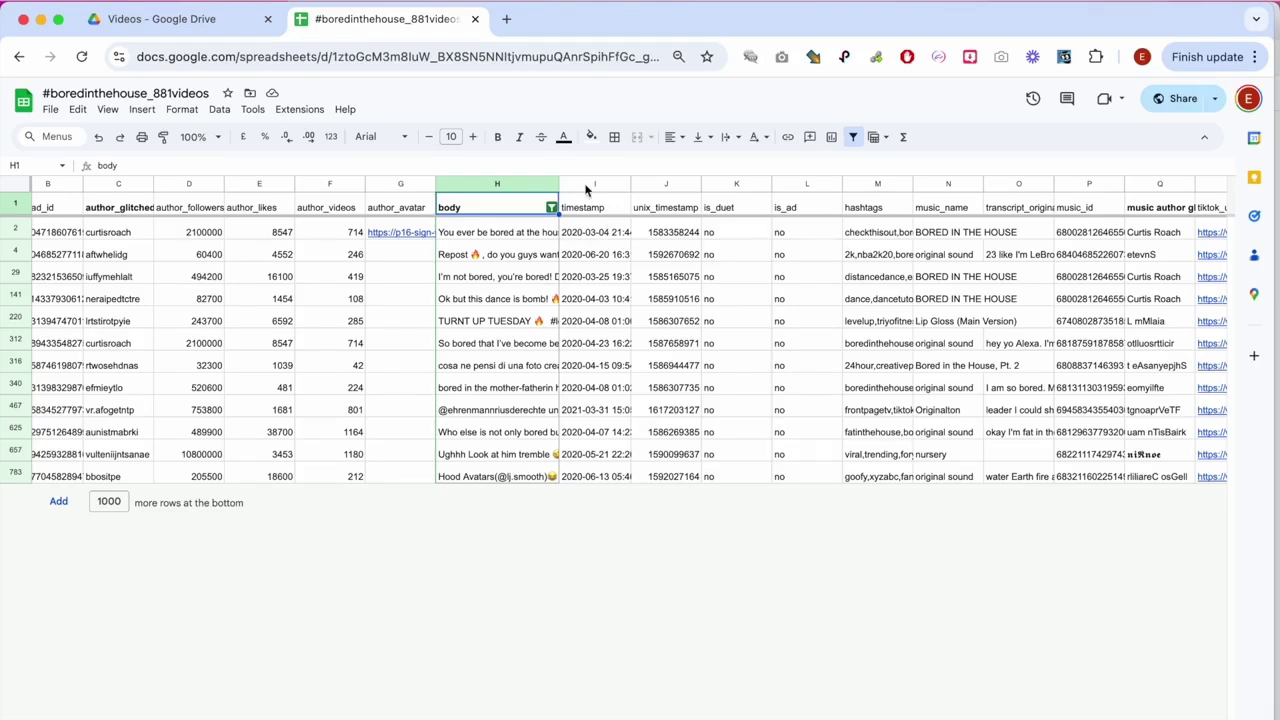
click(852, 137)
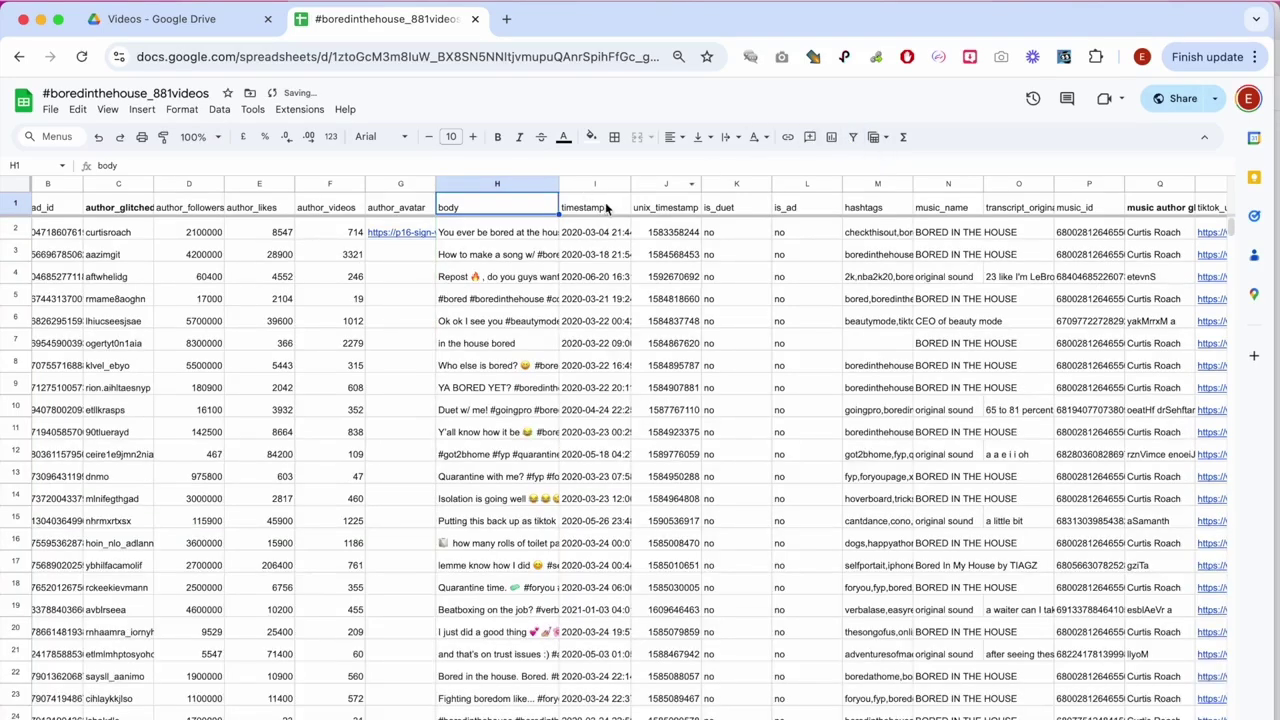
click(603, 184)
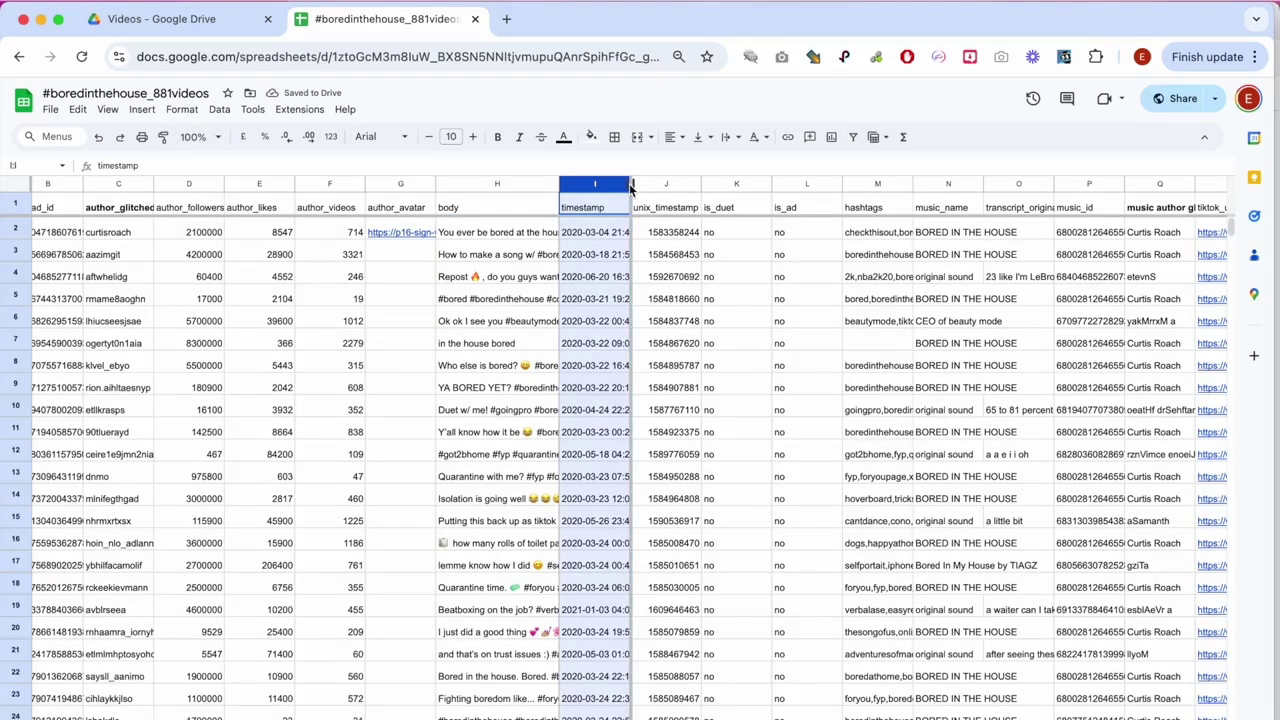
drag(631, 188, 651, 187)
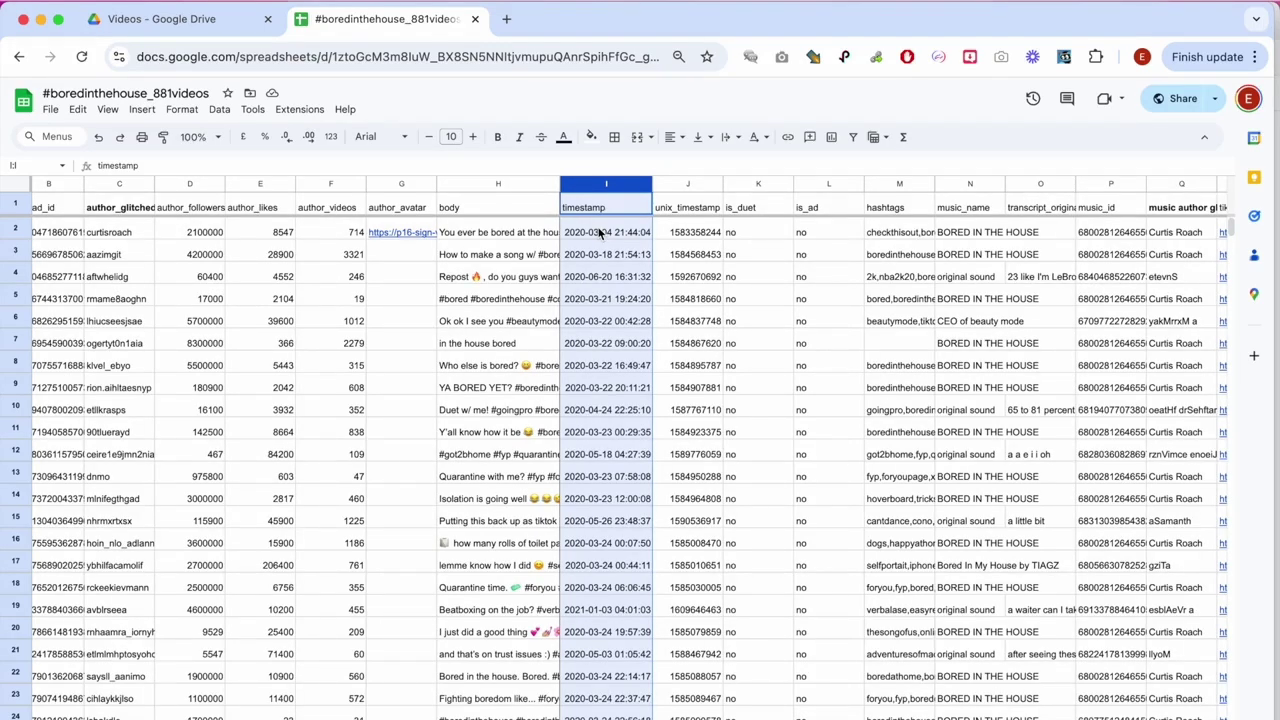
click(643, 184)
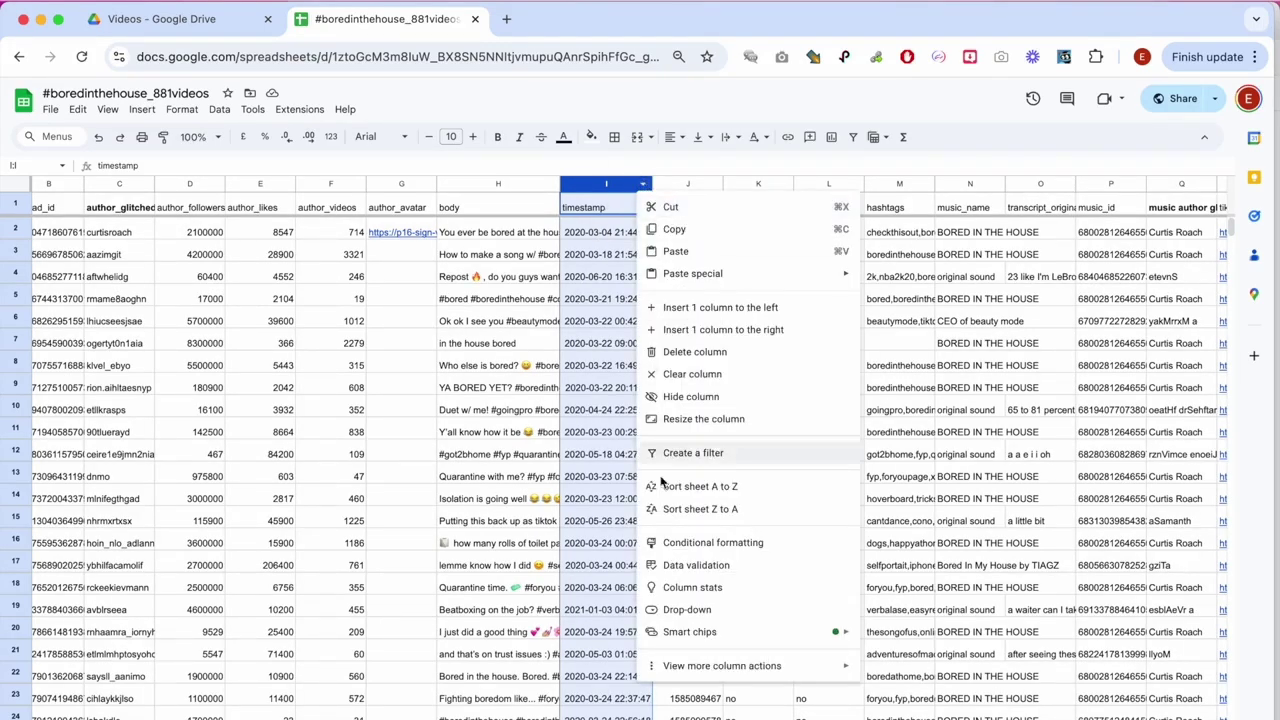
click(690, 509)
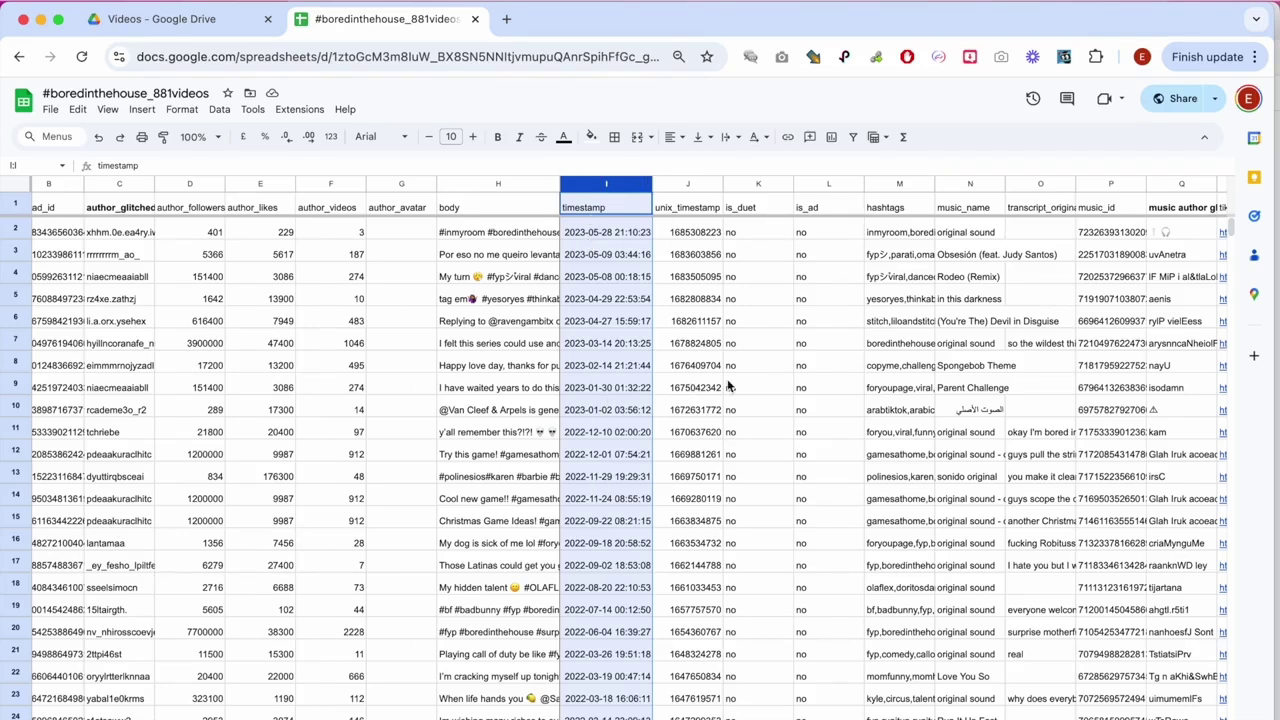
scroll(728, 386, right, 2)
scroll(728, 386, right, 2)
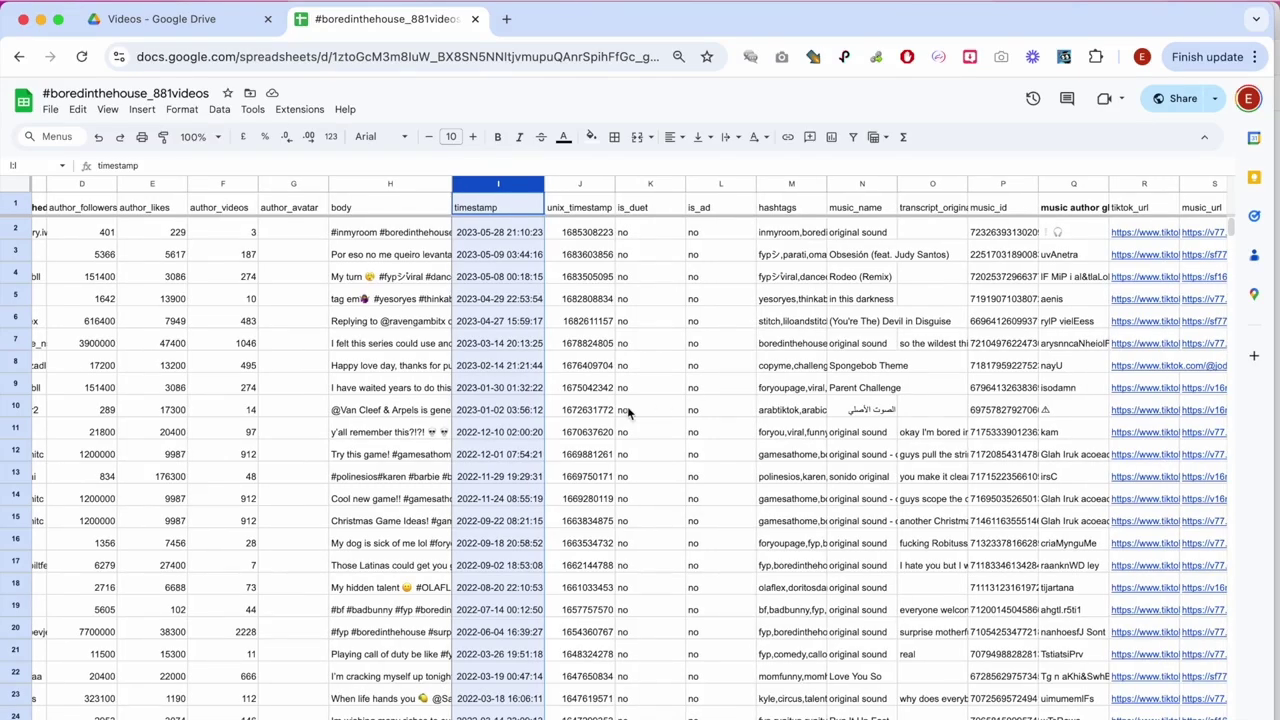
scroll(627, 406, right, 1)
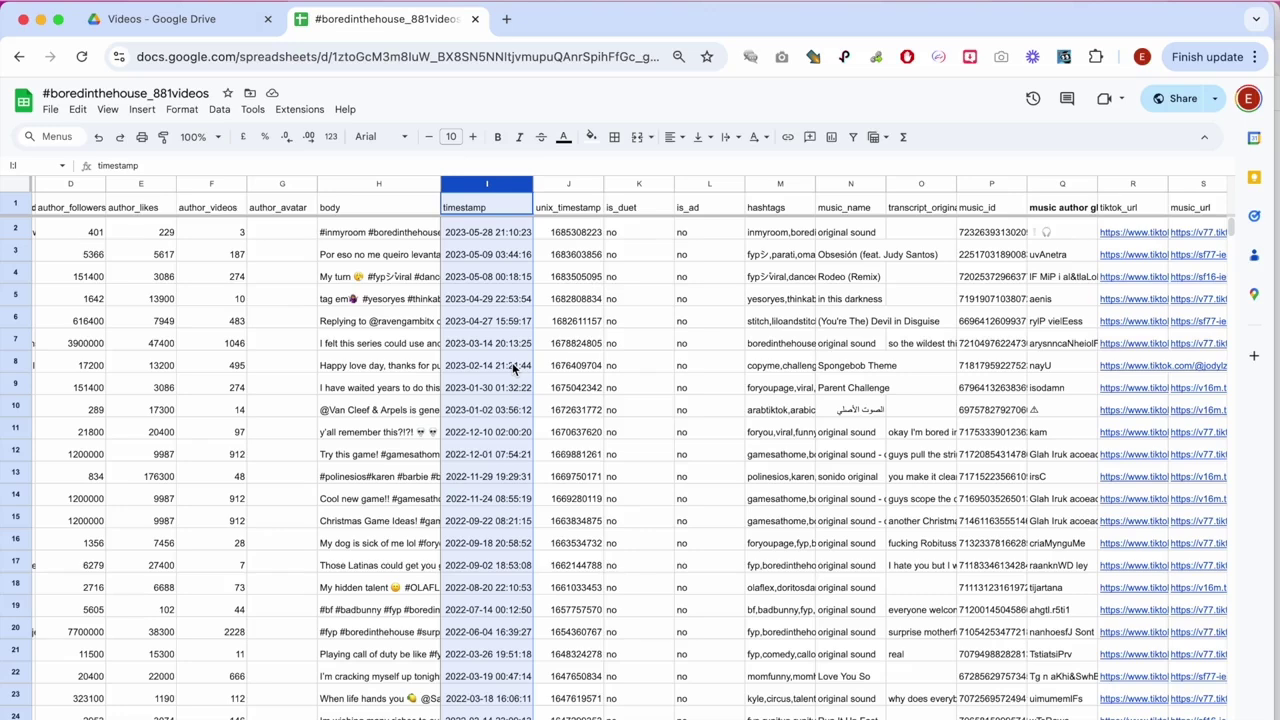
scroll(605, 343, right, 2)
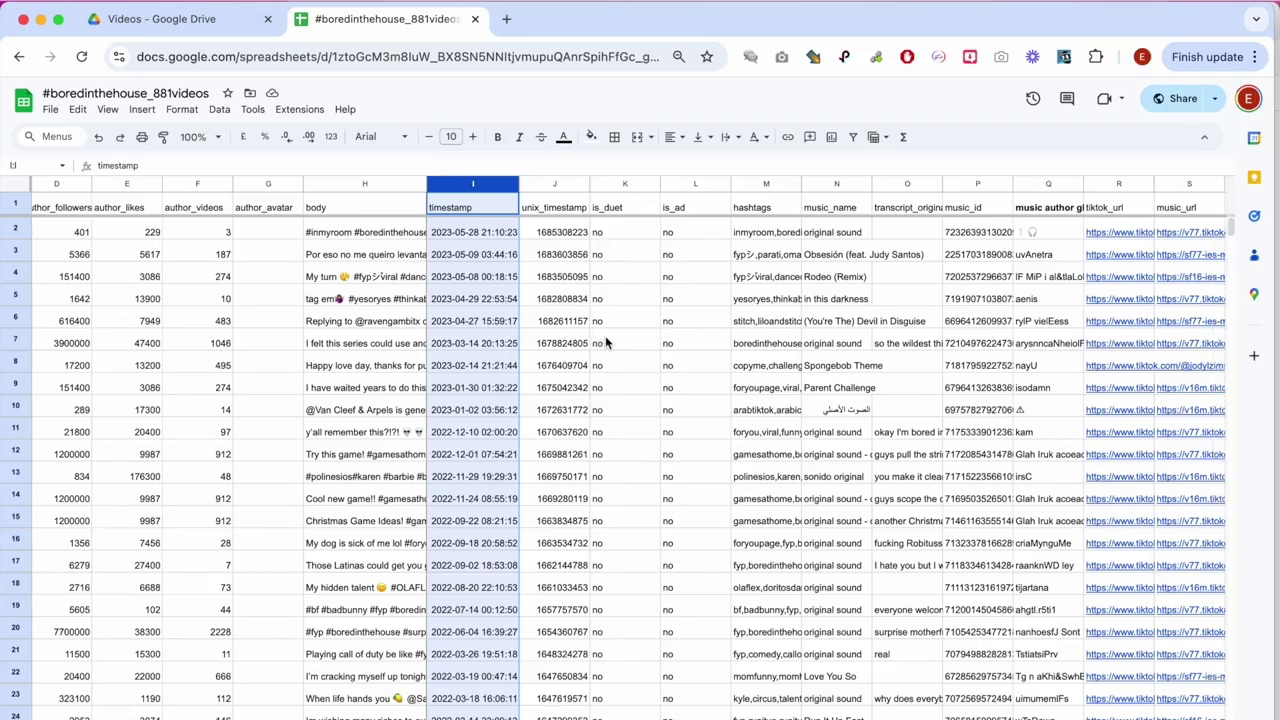
scroll(605, 343, right, 1)
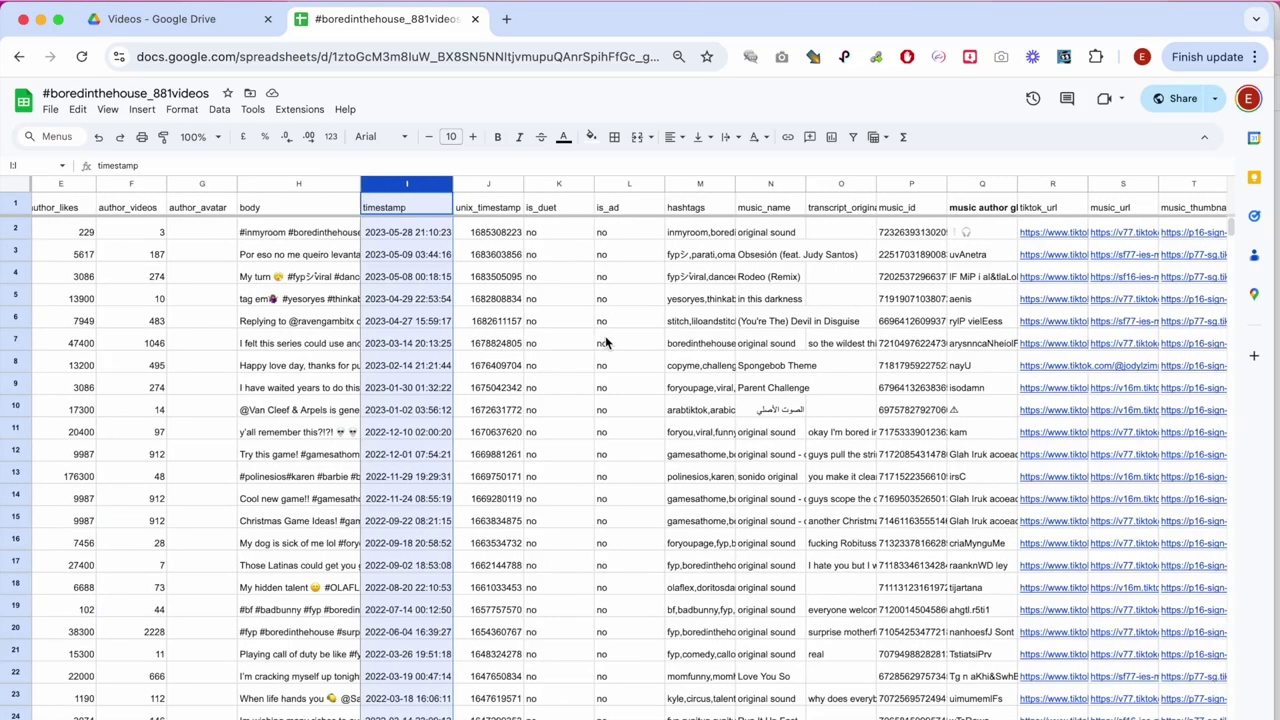
click(550, 184)
click(638, 185)
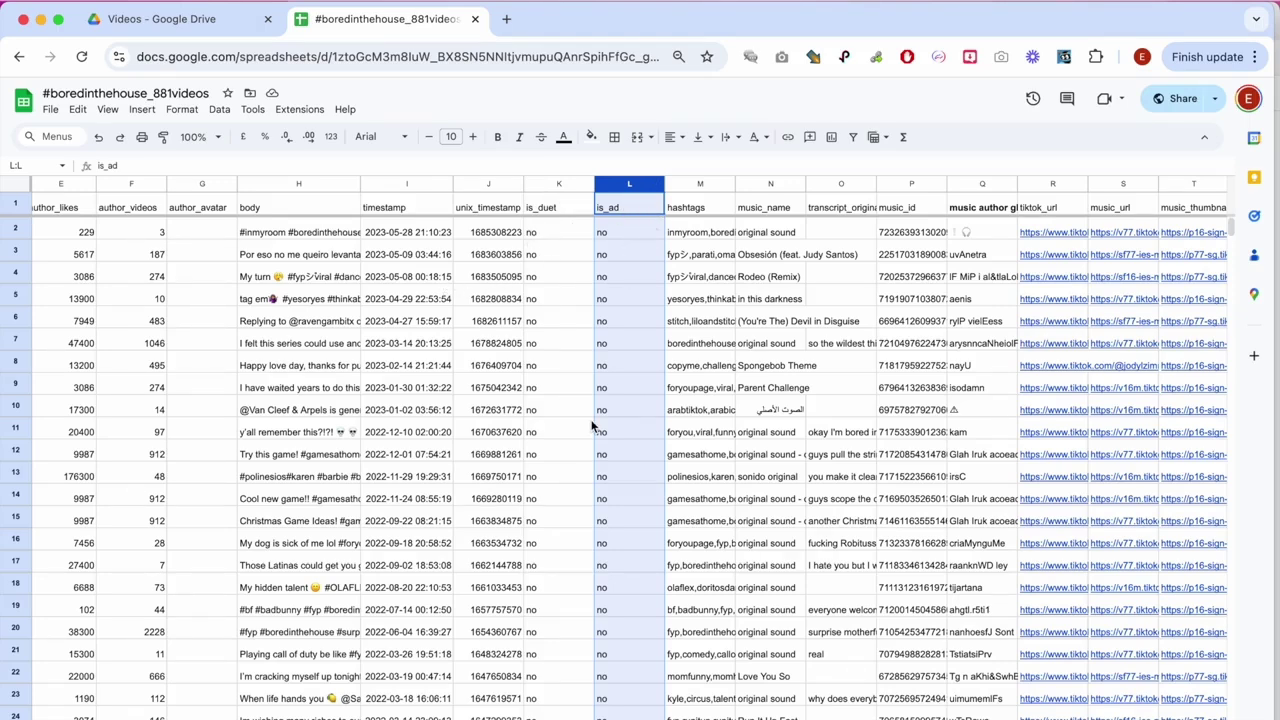
scroll(586, 462, down, 5)
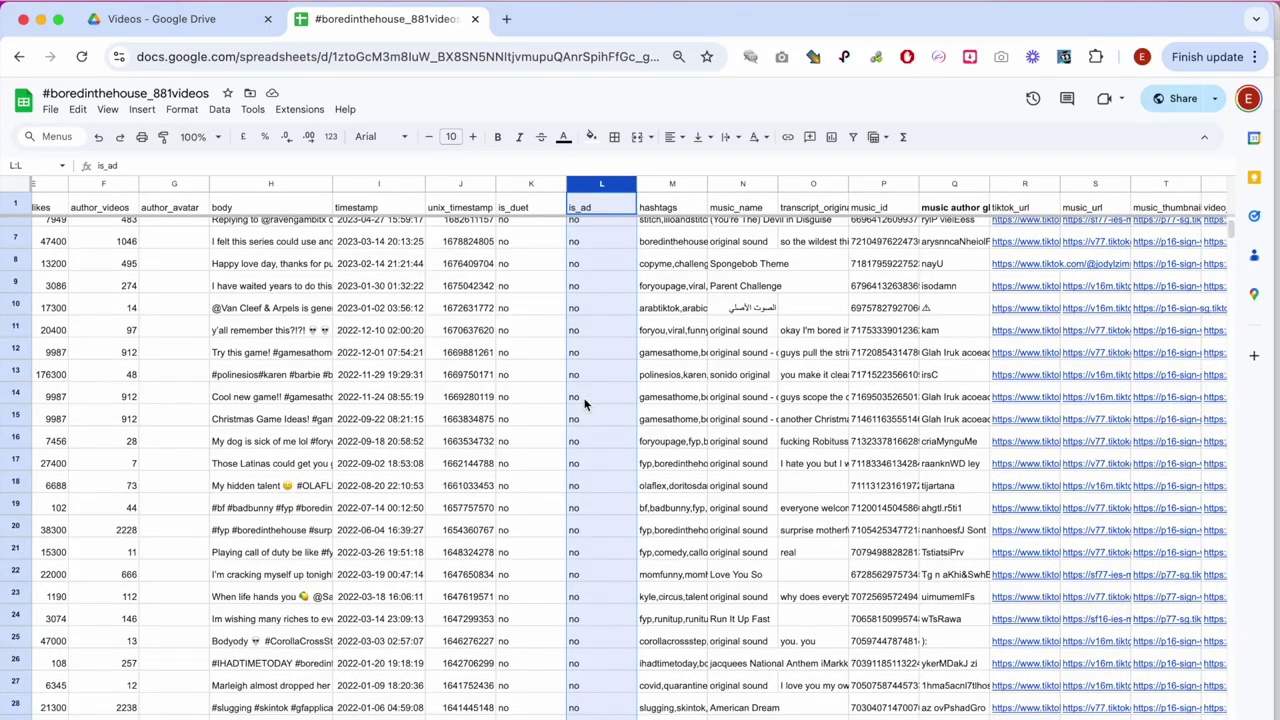
scroll(585, 403, up, 3)
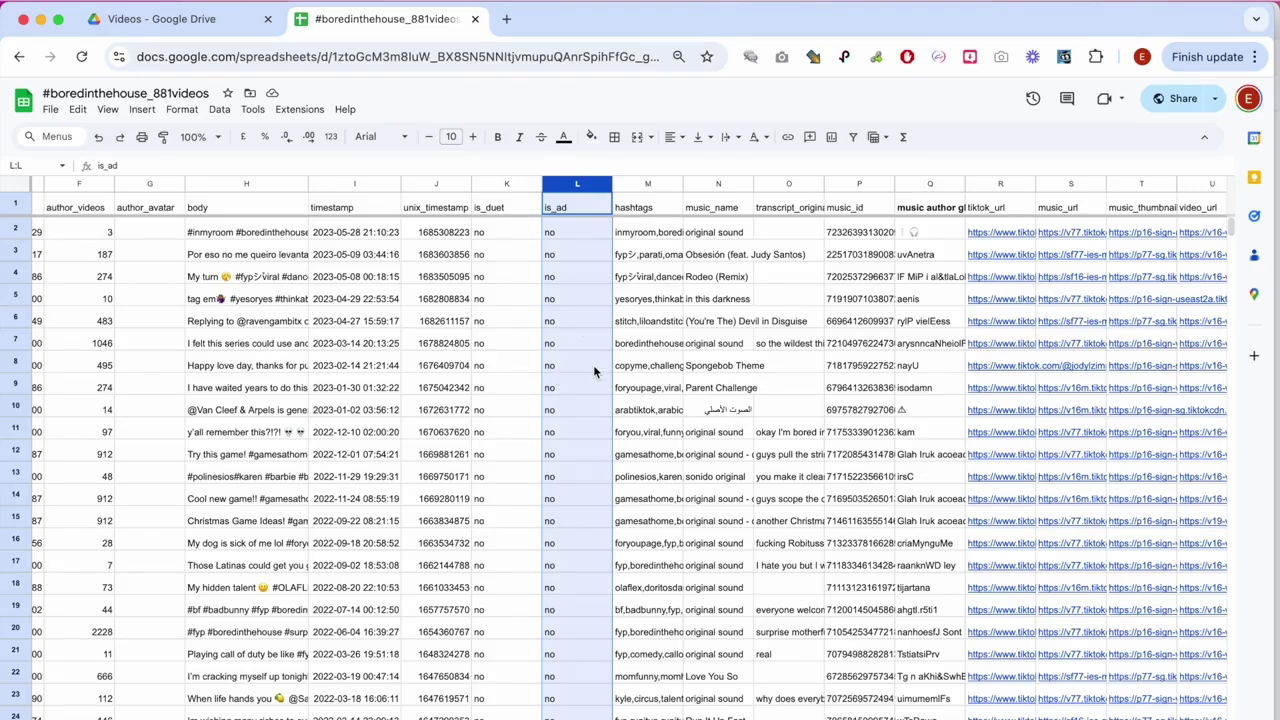
Step: Widen the hashtags column M and read the tag lists in cells M2 and M4
click(648, 183)
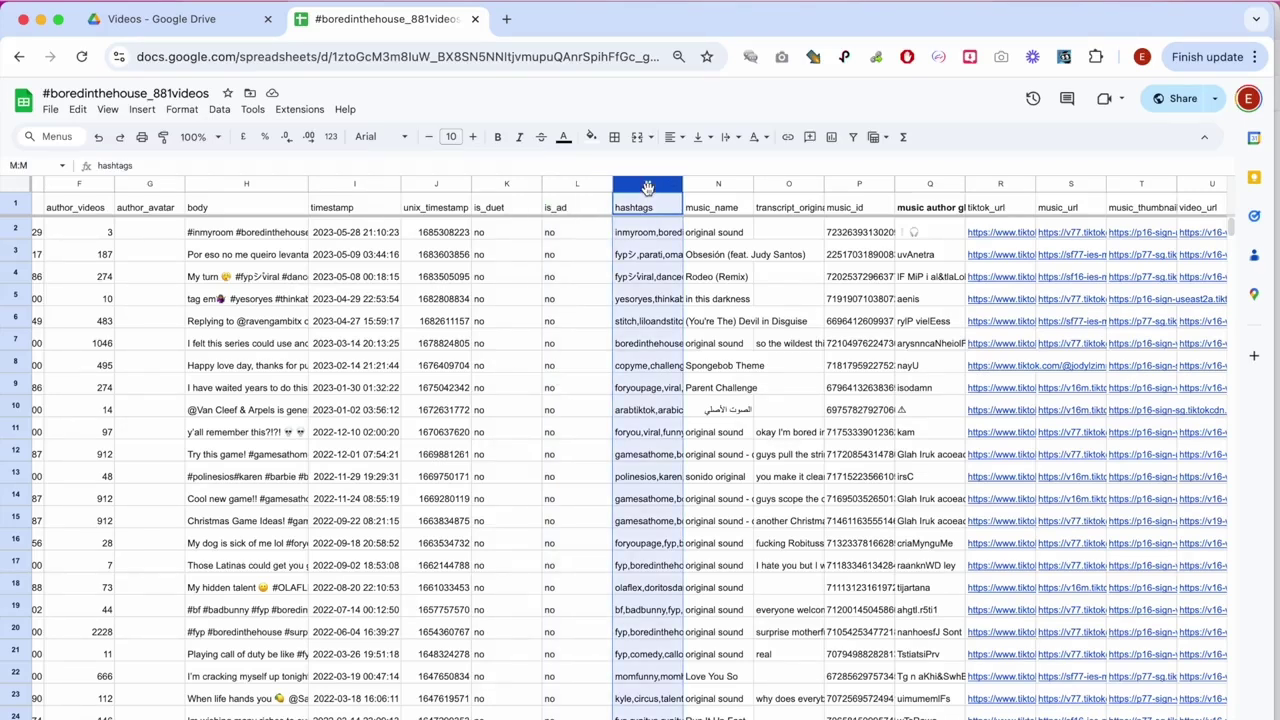
drag(683, 183, 714, 183)
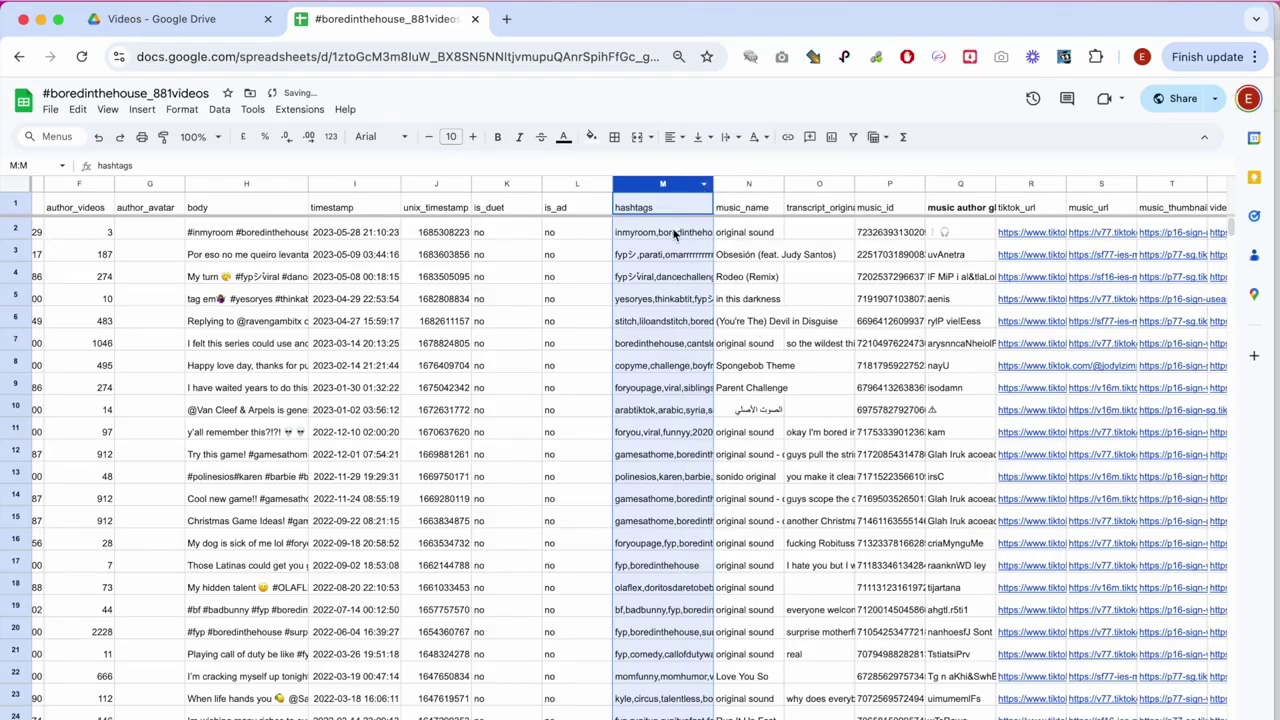
double_click(676, 234)
click(673, 268)
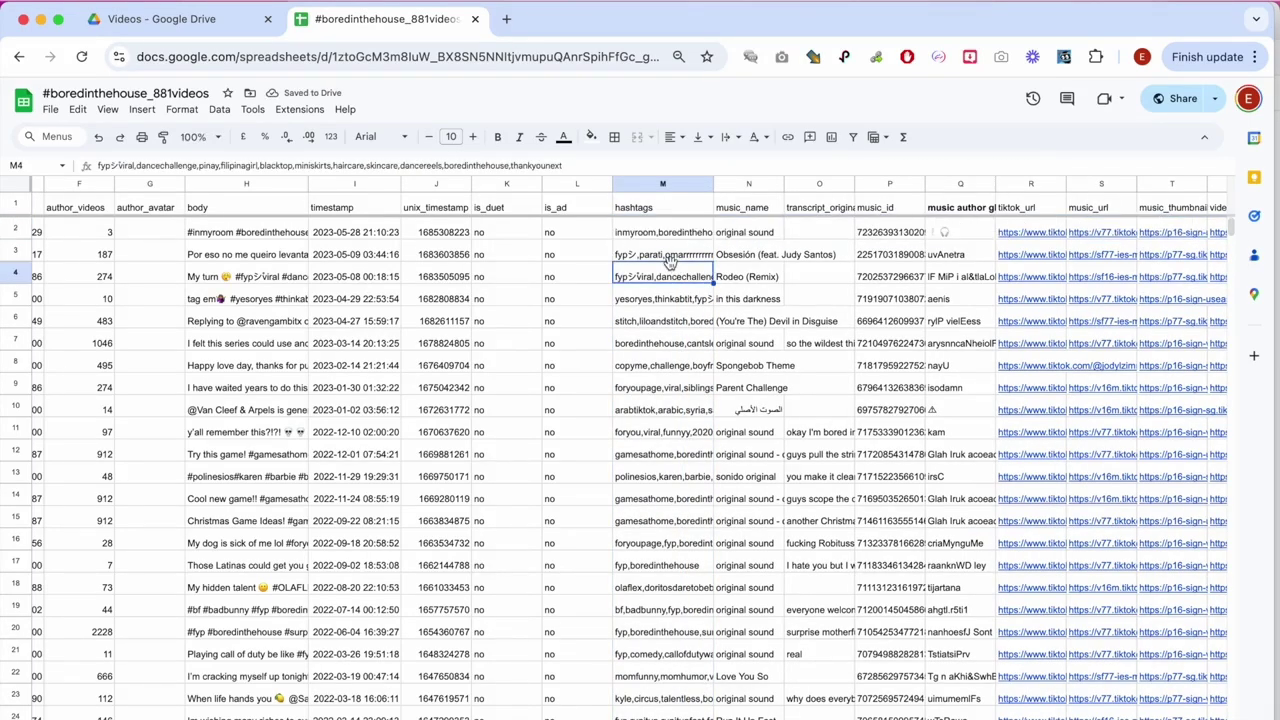
scroll(658, 338, down, 3)
scroll(658, 338, down, 5)
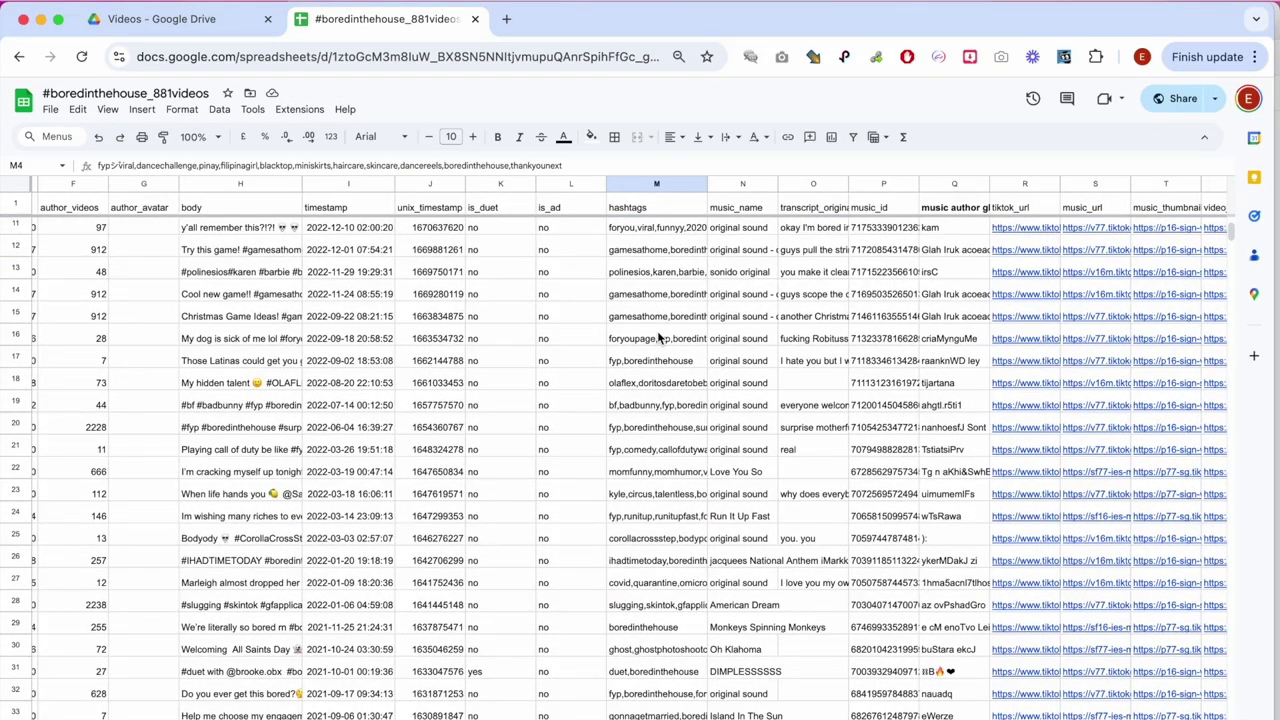
scroll(658, 338, up, 5)
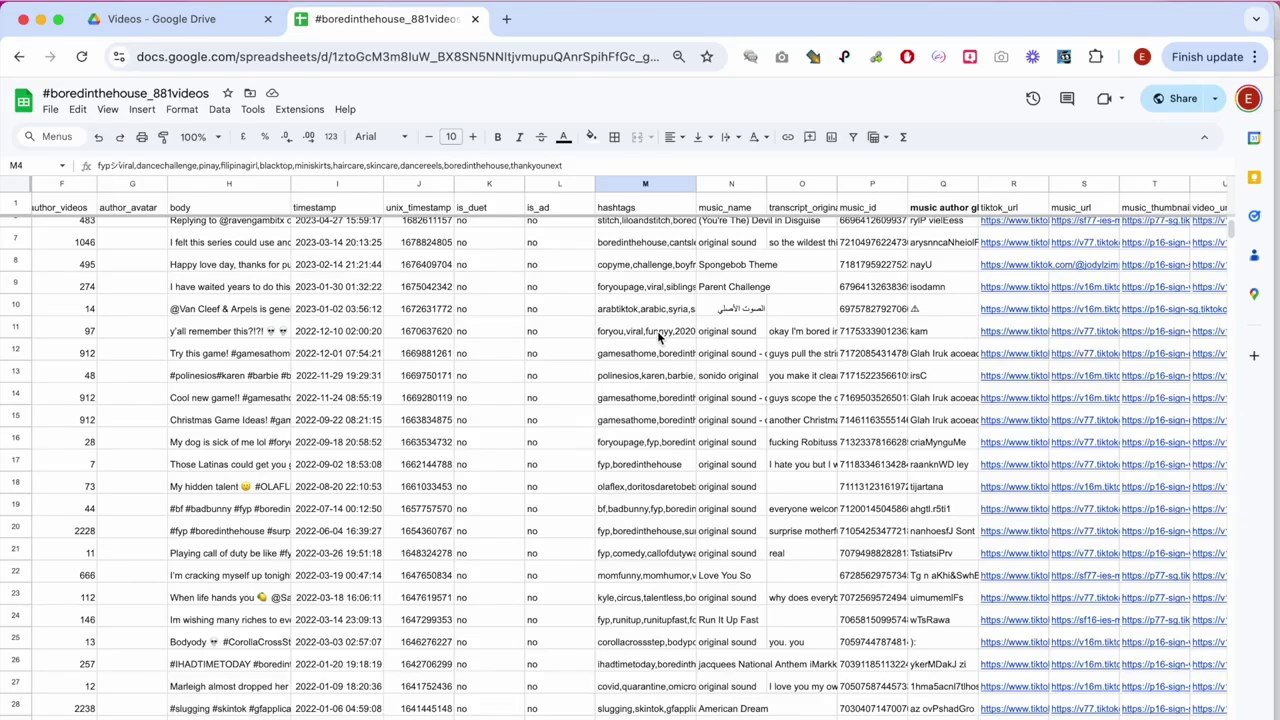
scroll(646, 450, down, 3)
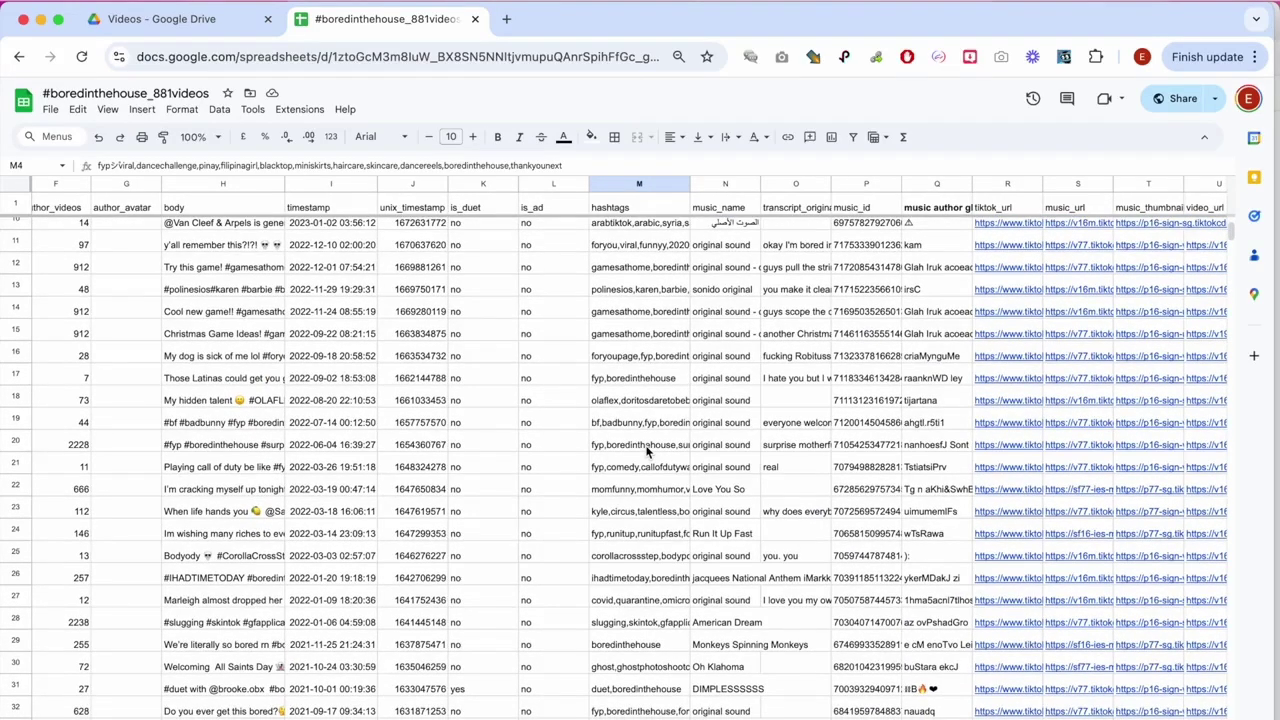
scroll(646, 452, up, 6)
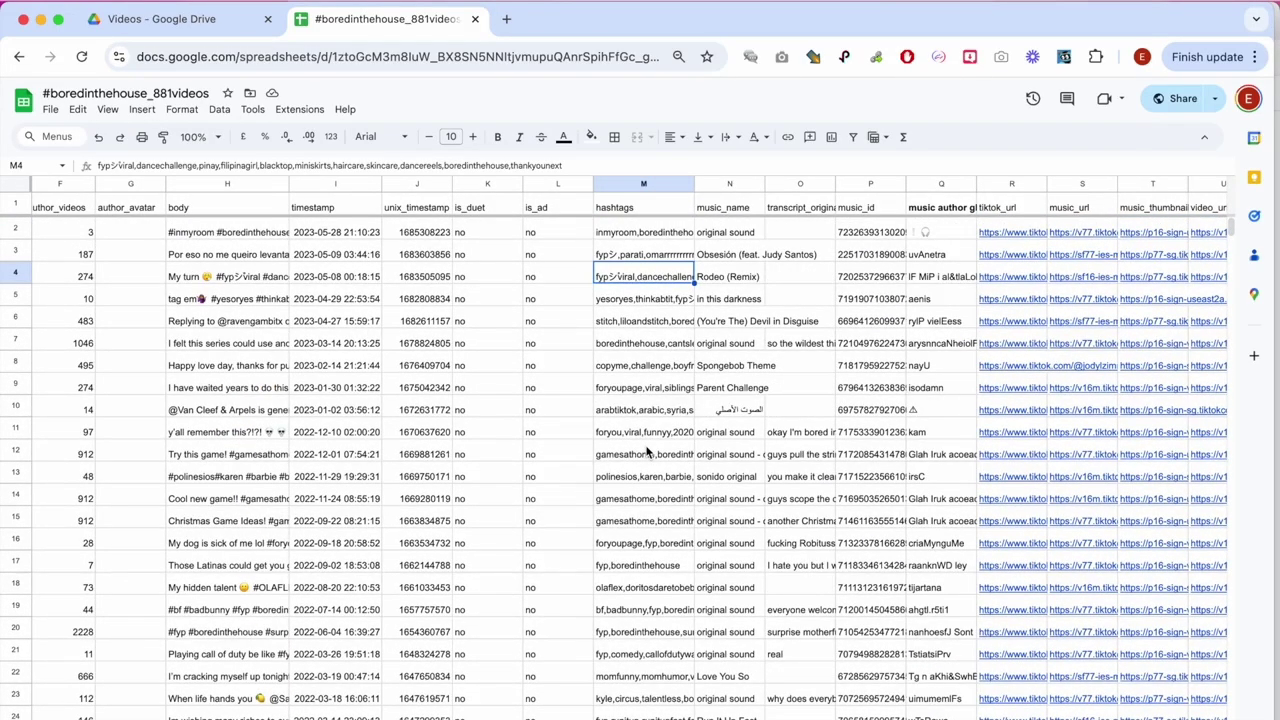
scroll(642, 411, right, 1)
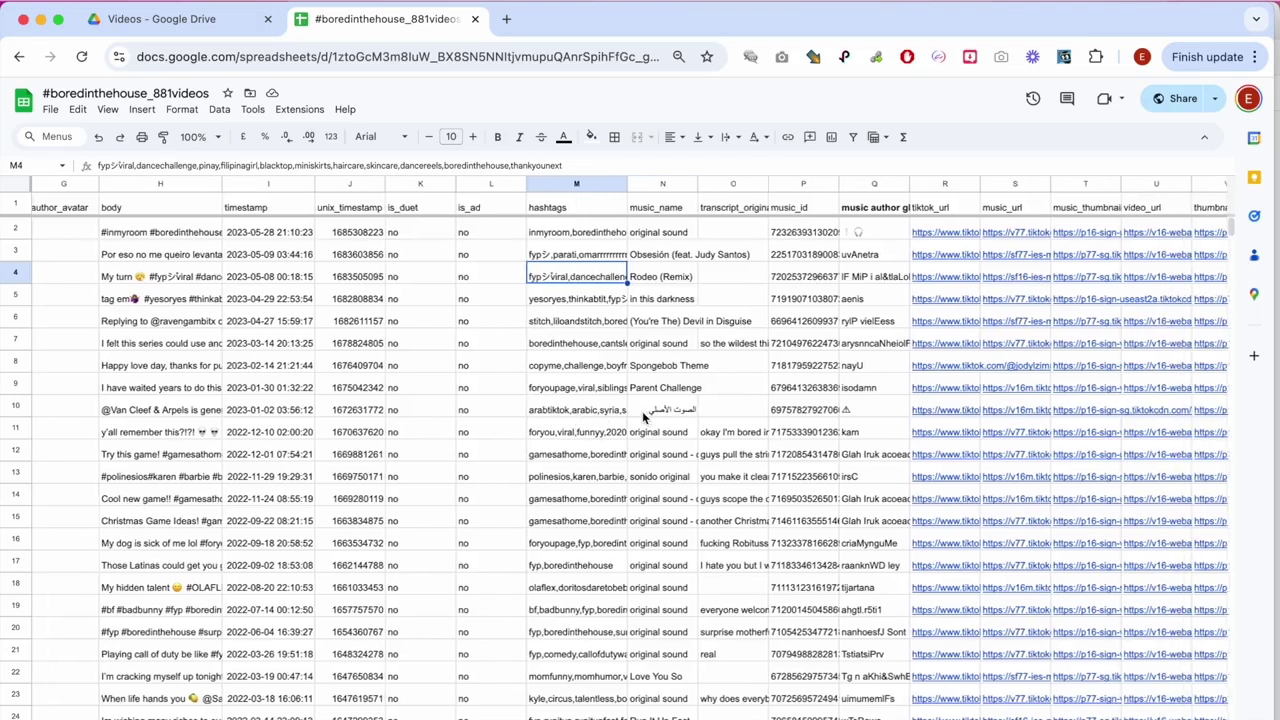
click(662, 185)
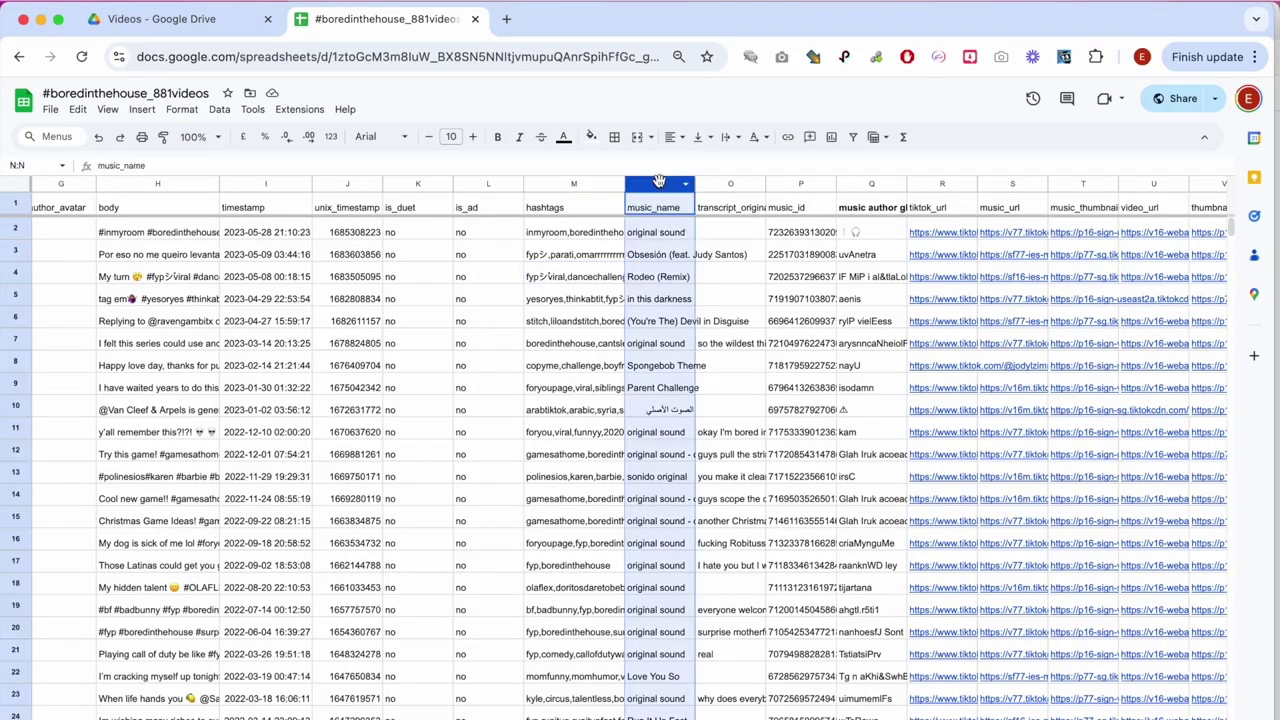
scroll(818, 230, right, 1)
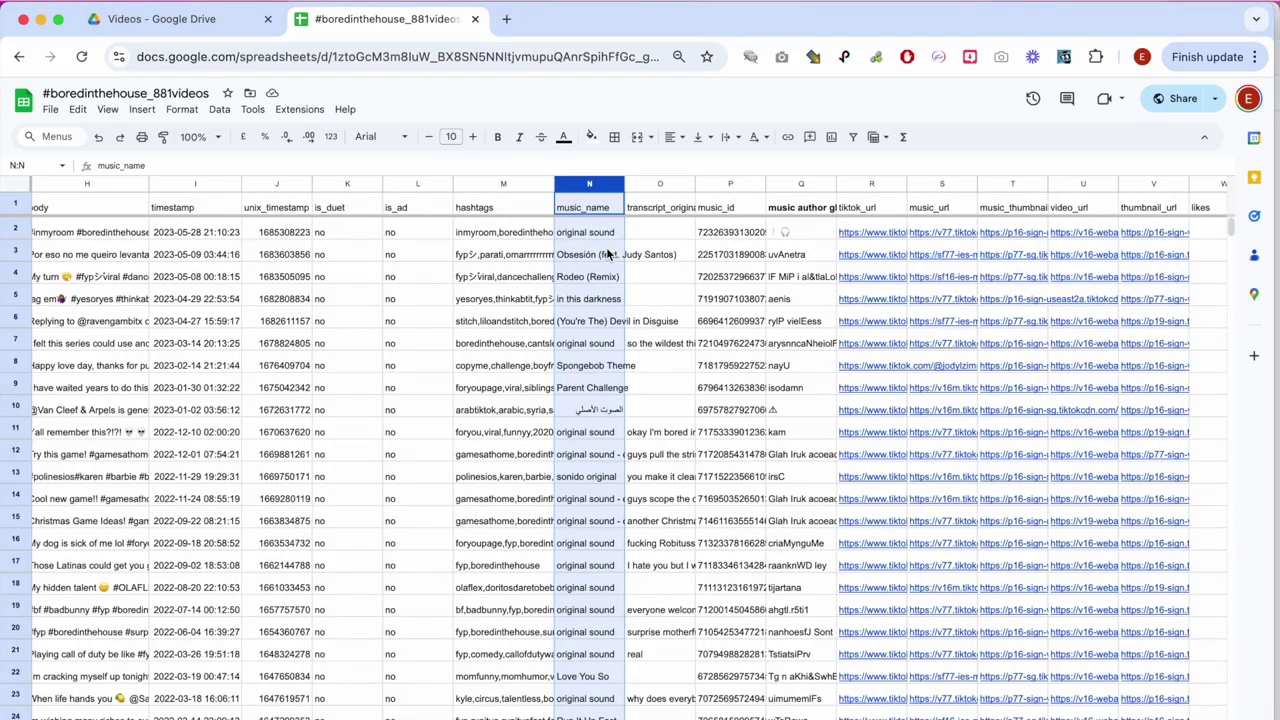
scroll(698, 247, right, 1)
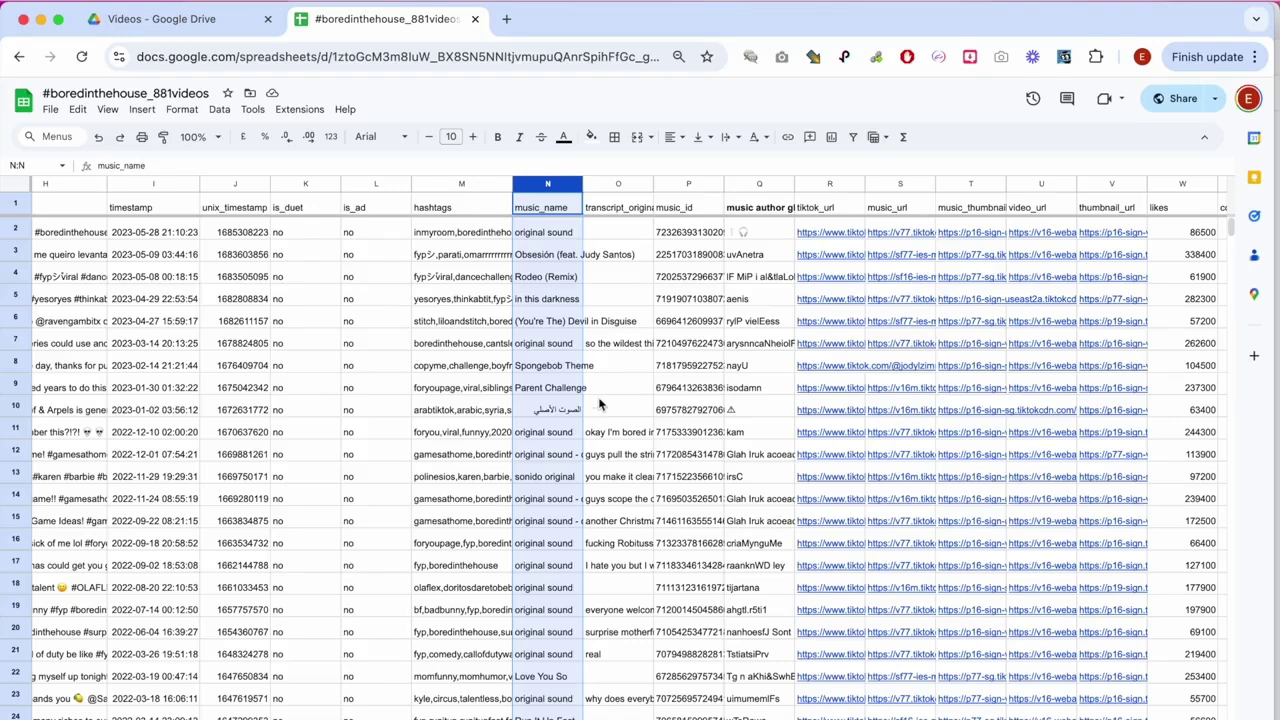
scroll(566, 486, down, 5)
scroll(566, 486, down, 4)
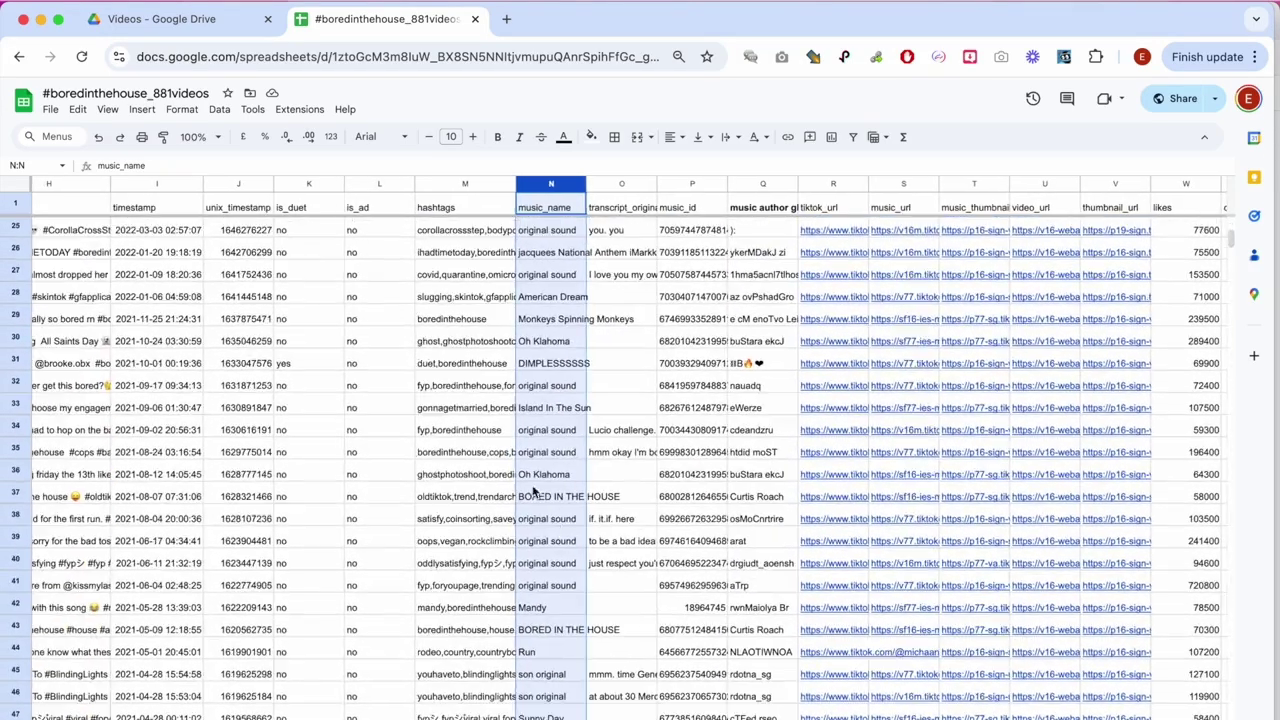
click(562, 498)
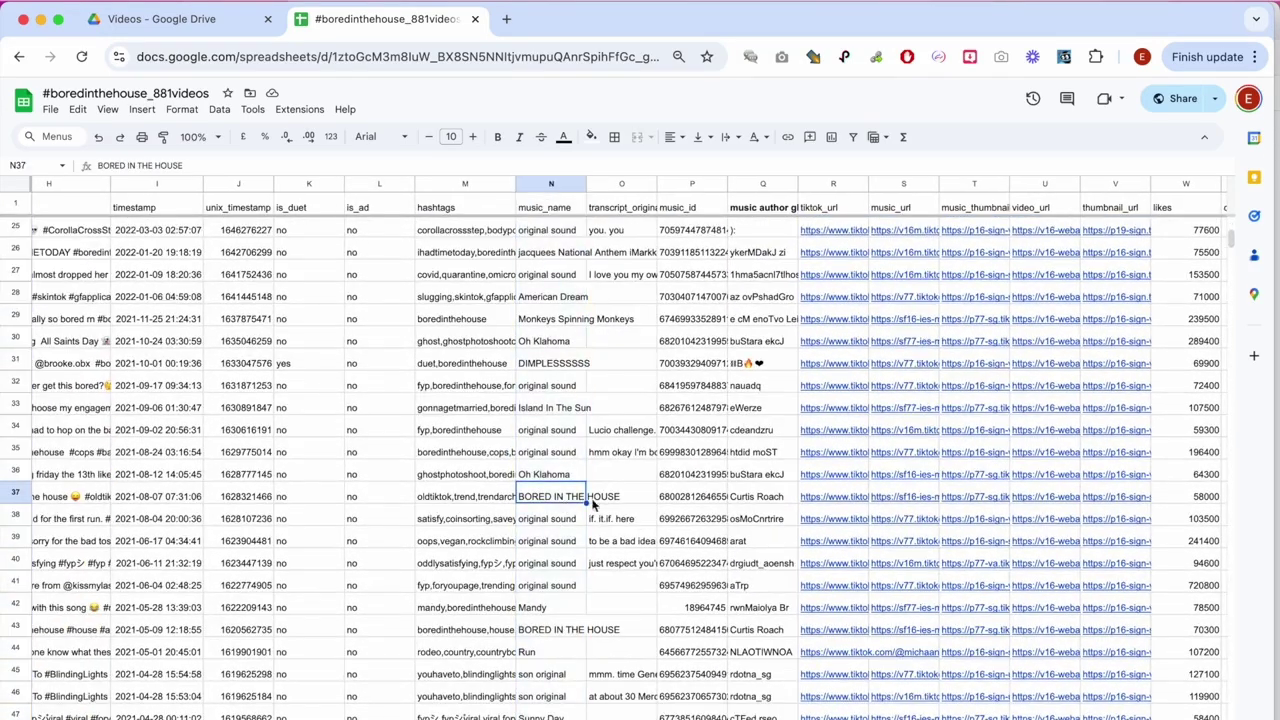
click(562, 632)
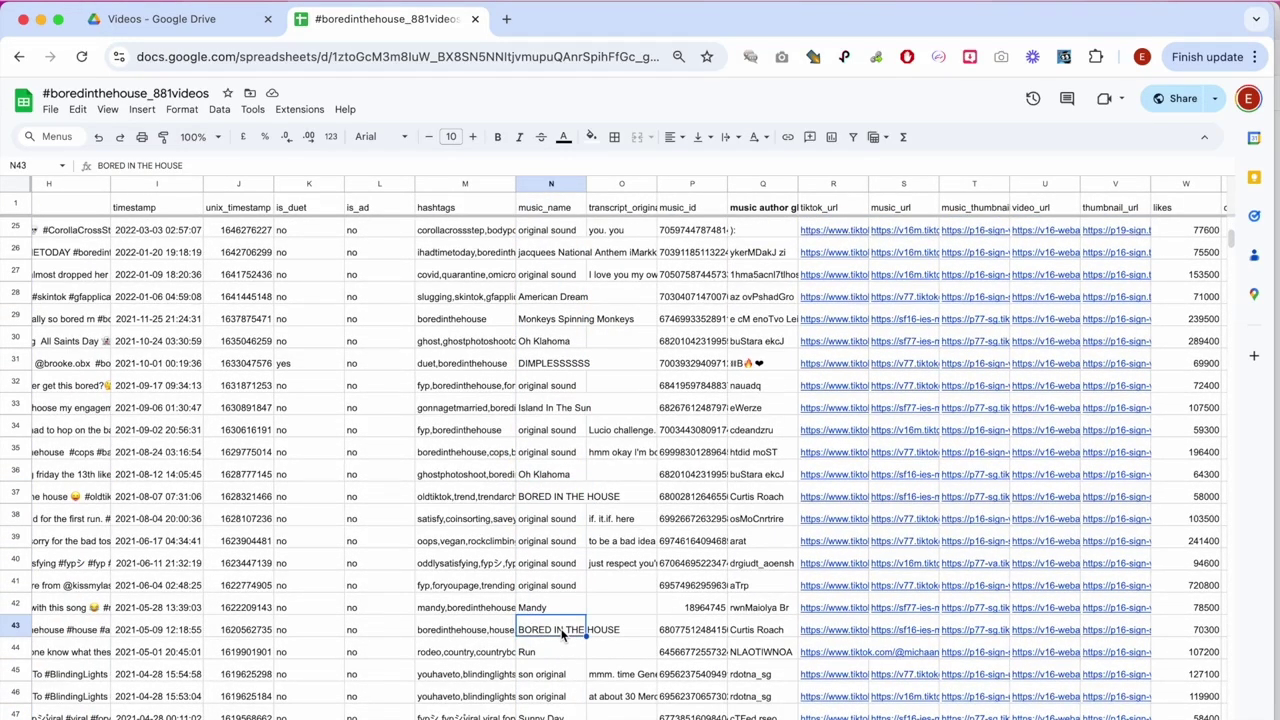
scroll(562, 634, down, 6)
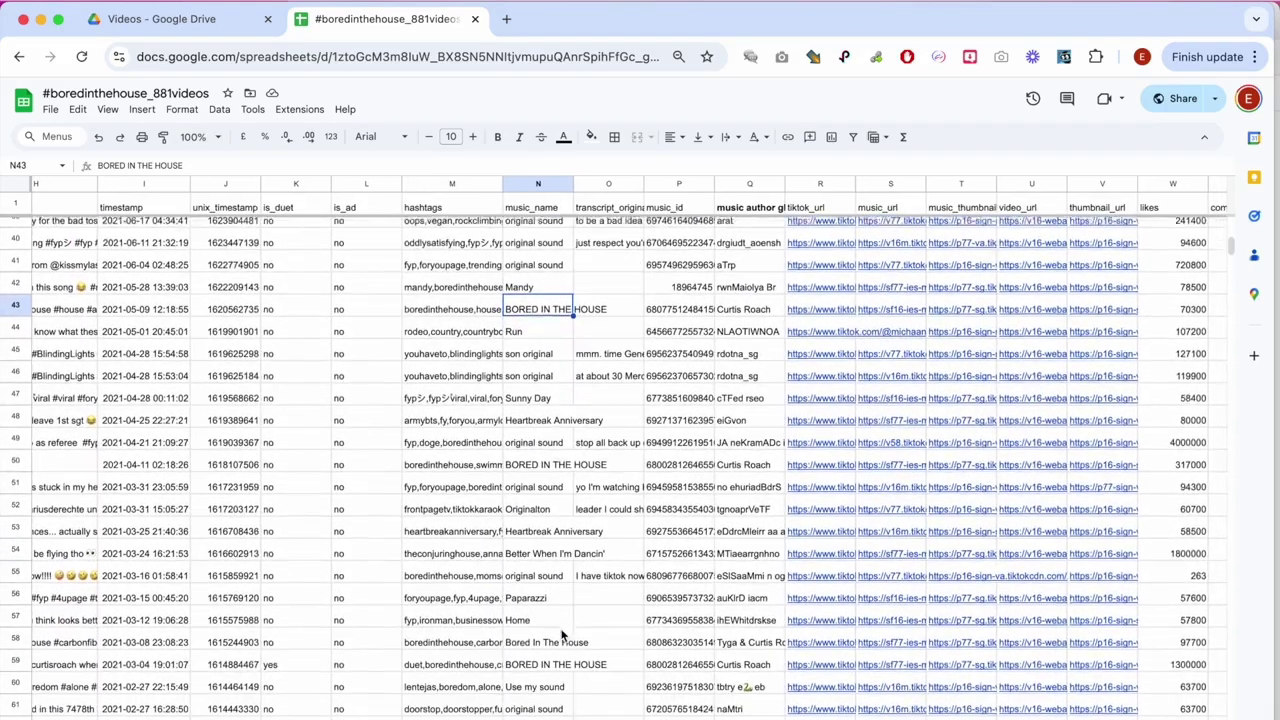
scroll(562, 634, down, 5)
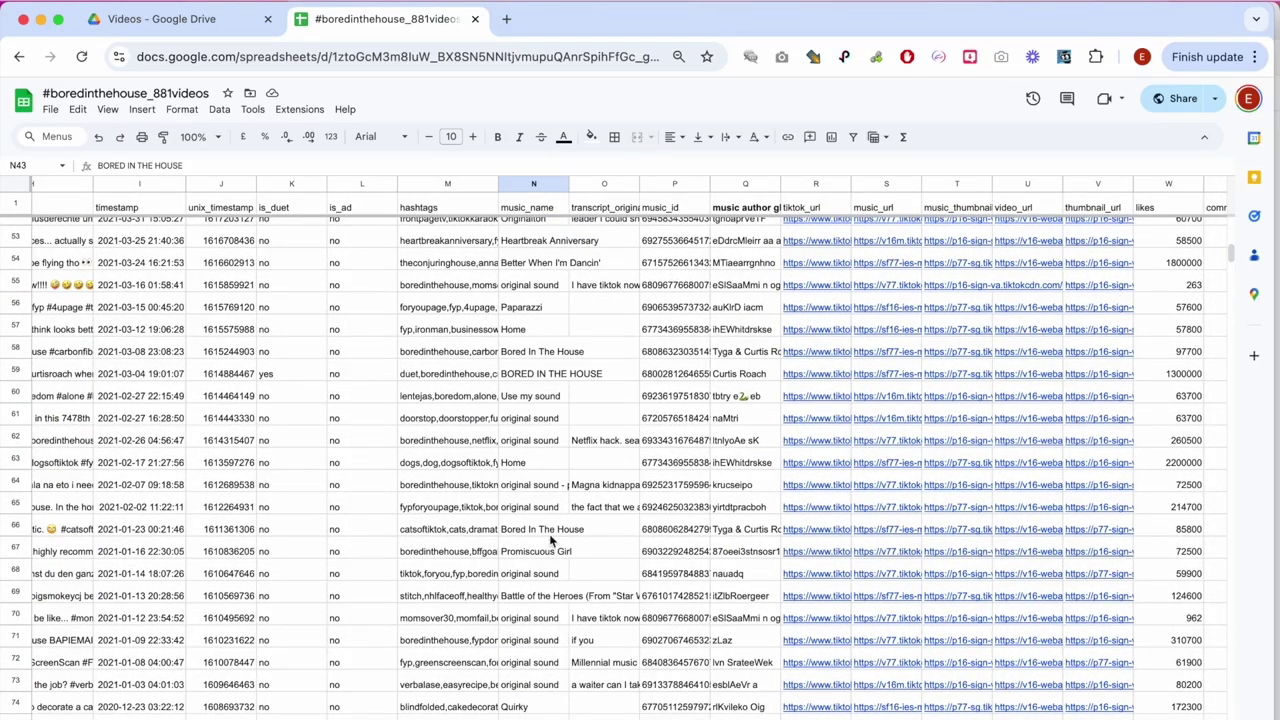
scroll(549, 533, down, 3)
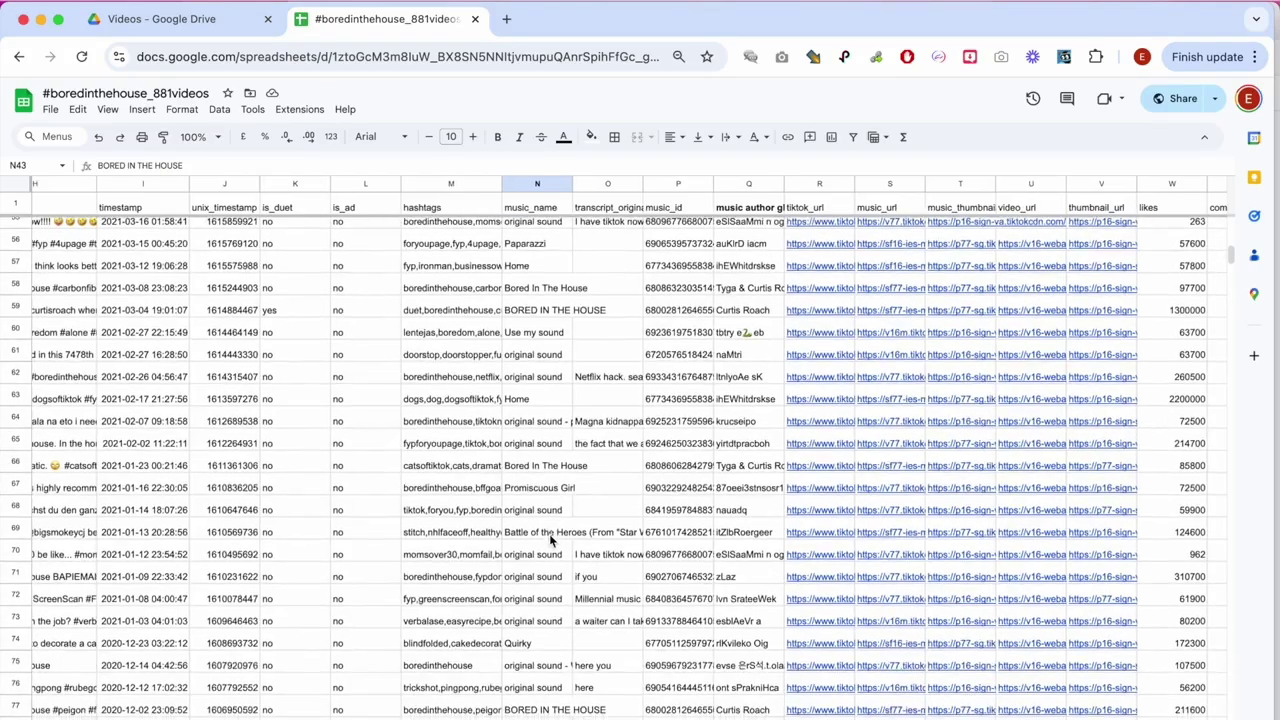
scroll(549, 540, down, 2)
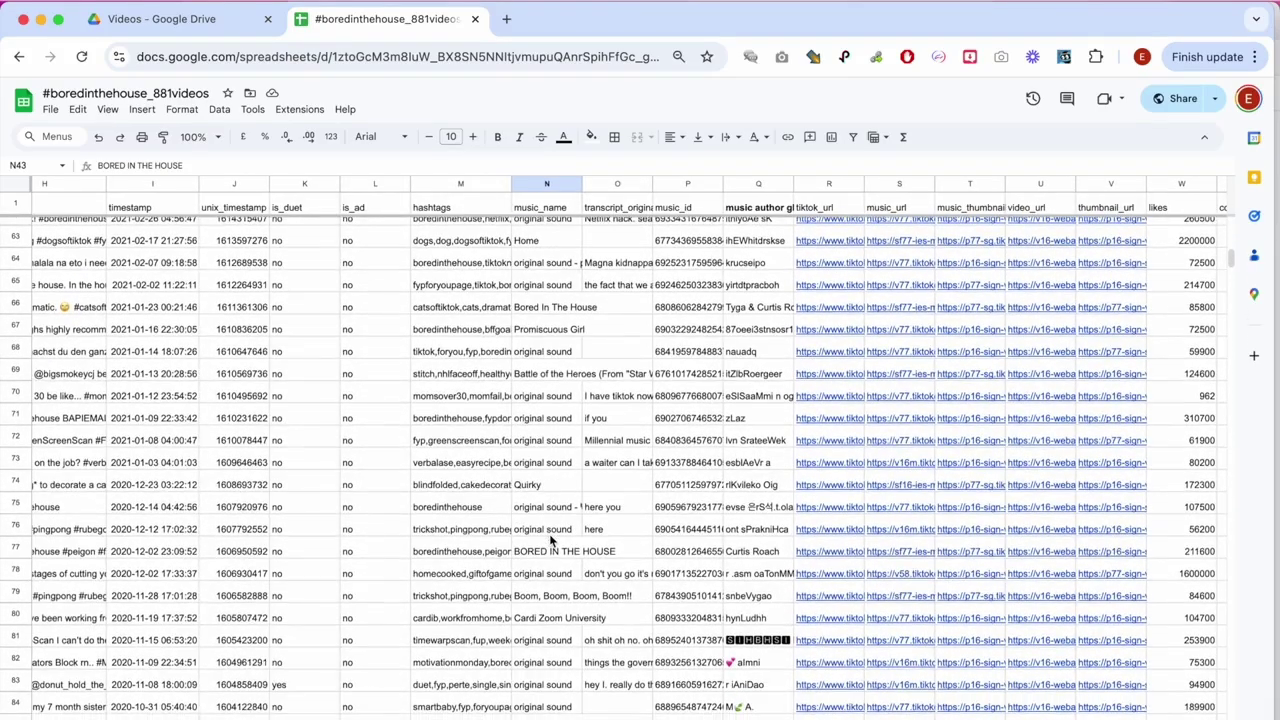
click(532, 401)
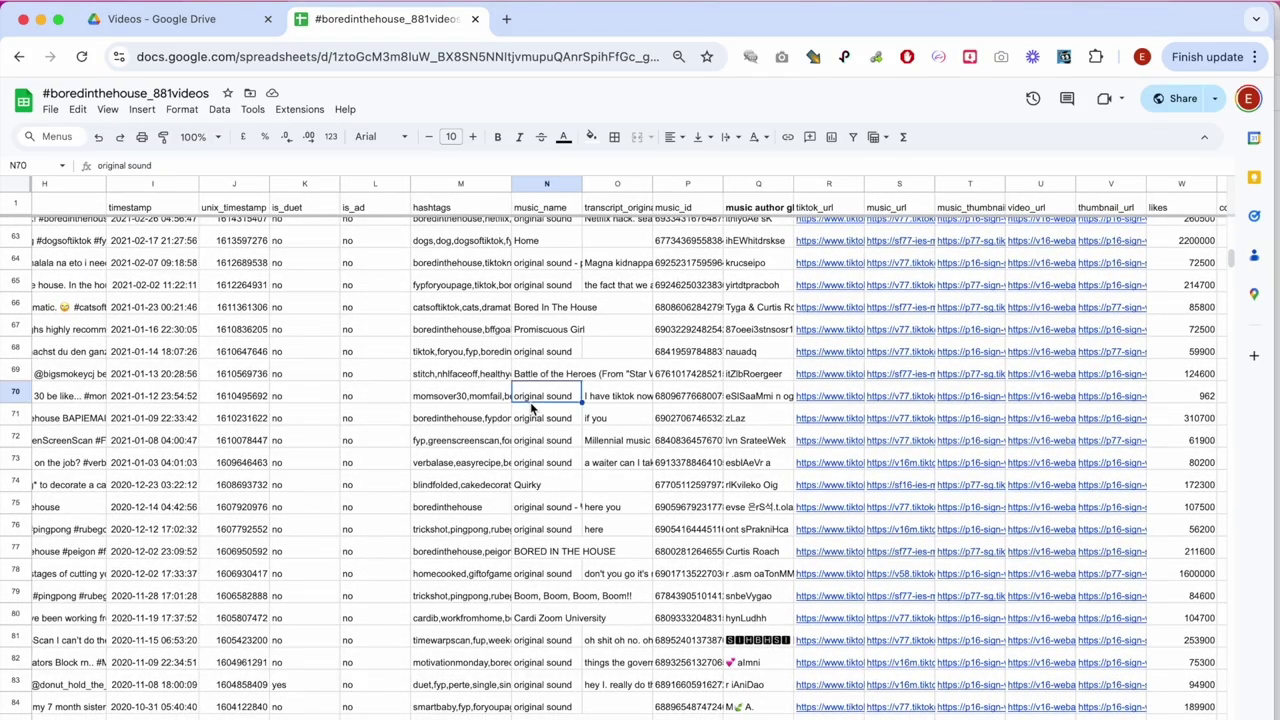
shift+click(535, 467)
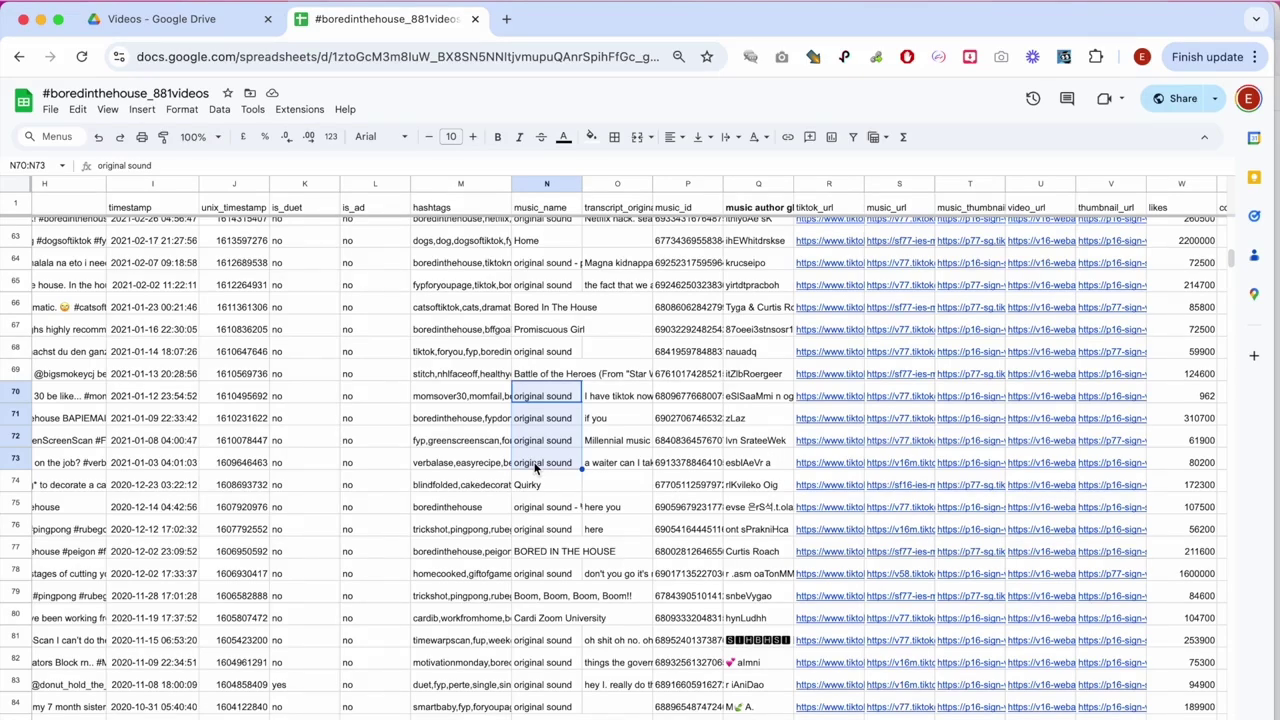
scroll(535, 467, down, 2)
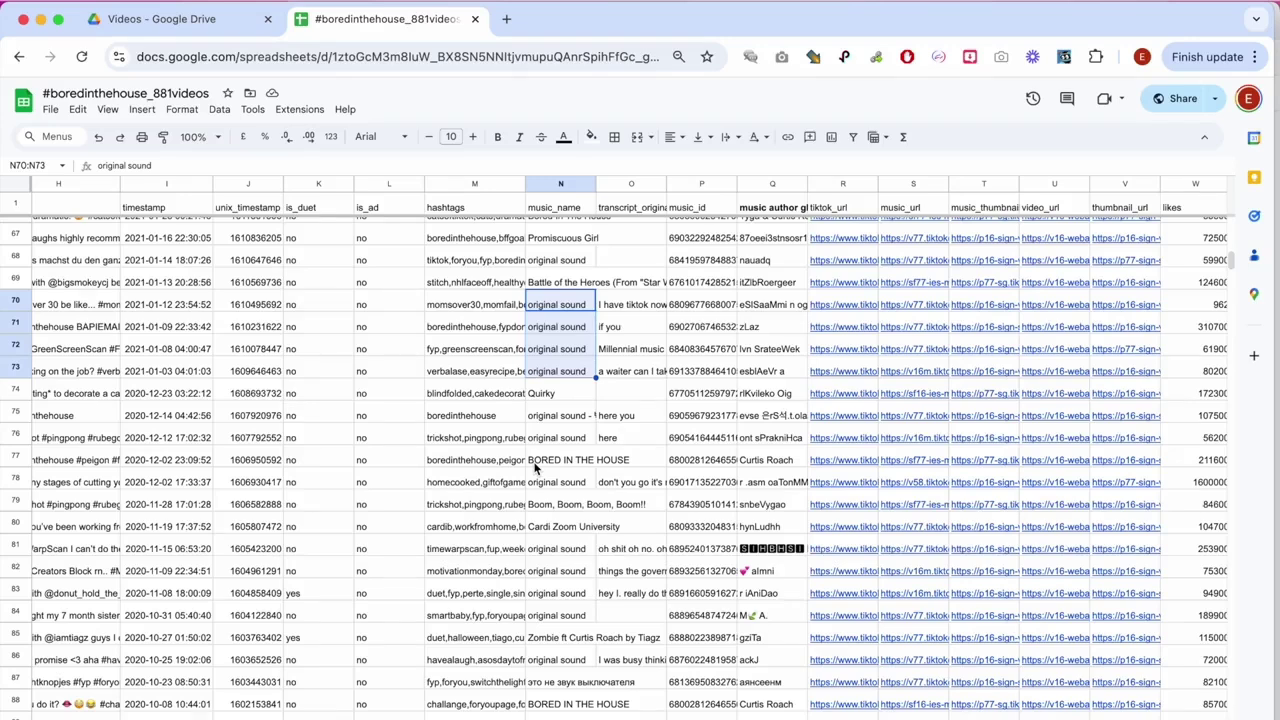
scroll(560, 548, down, 1)
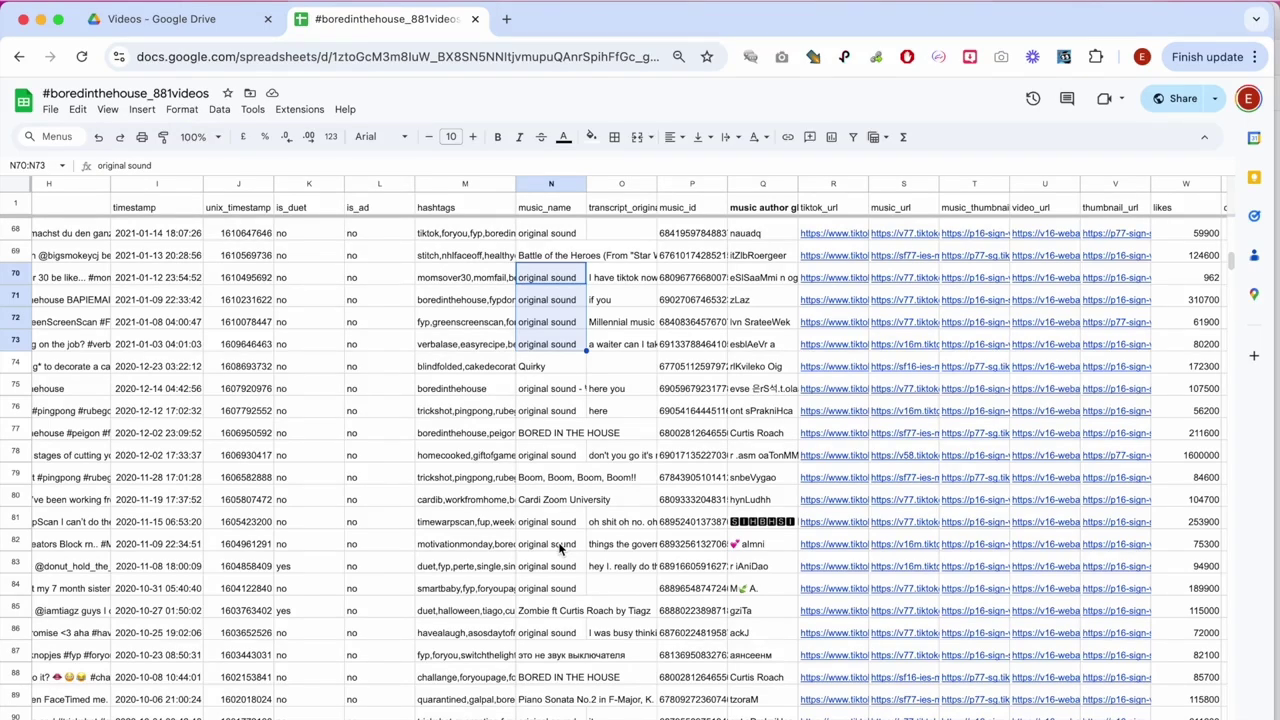
scroll(560, 548, down, 3)
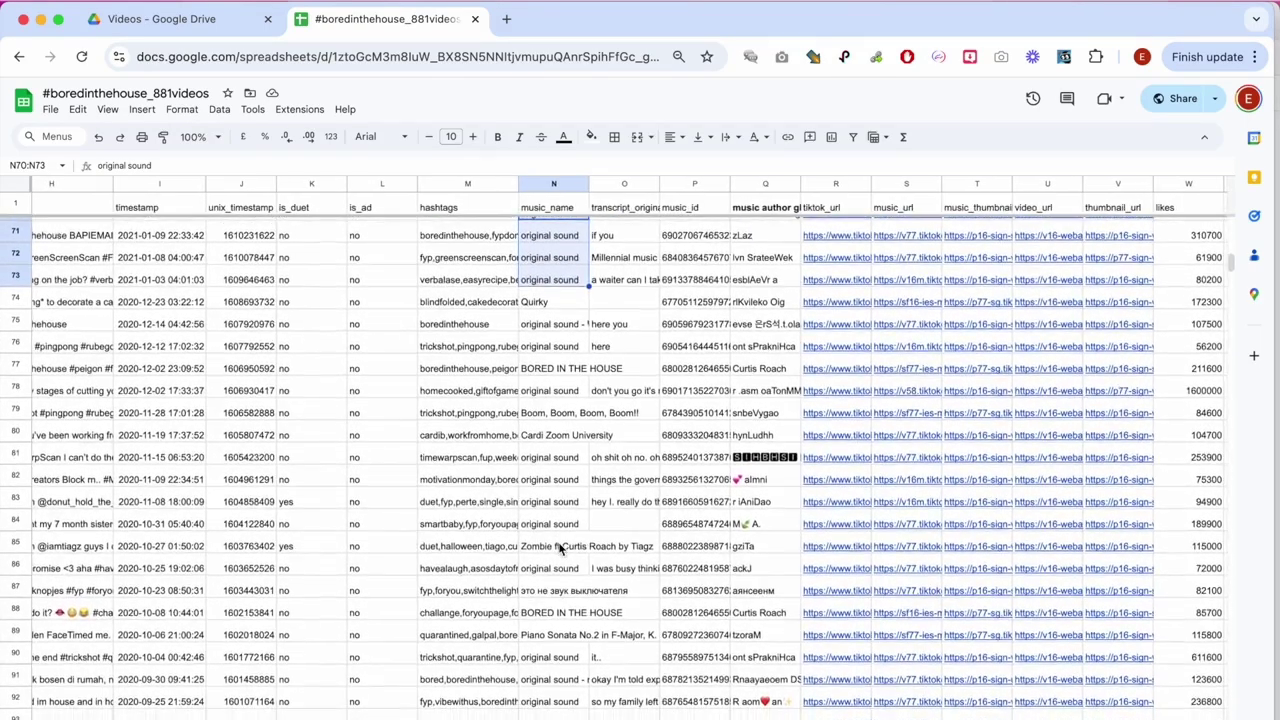
scroll(560, 548, down, 2)
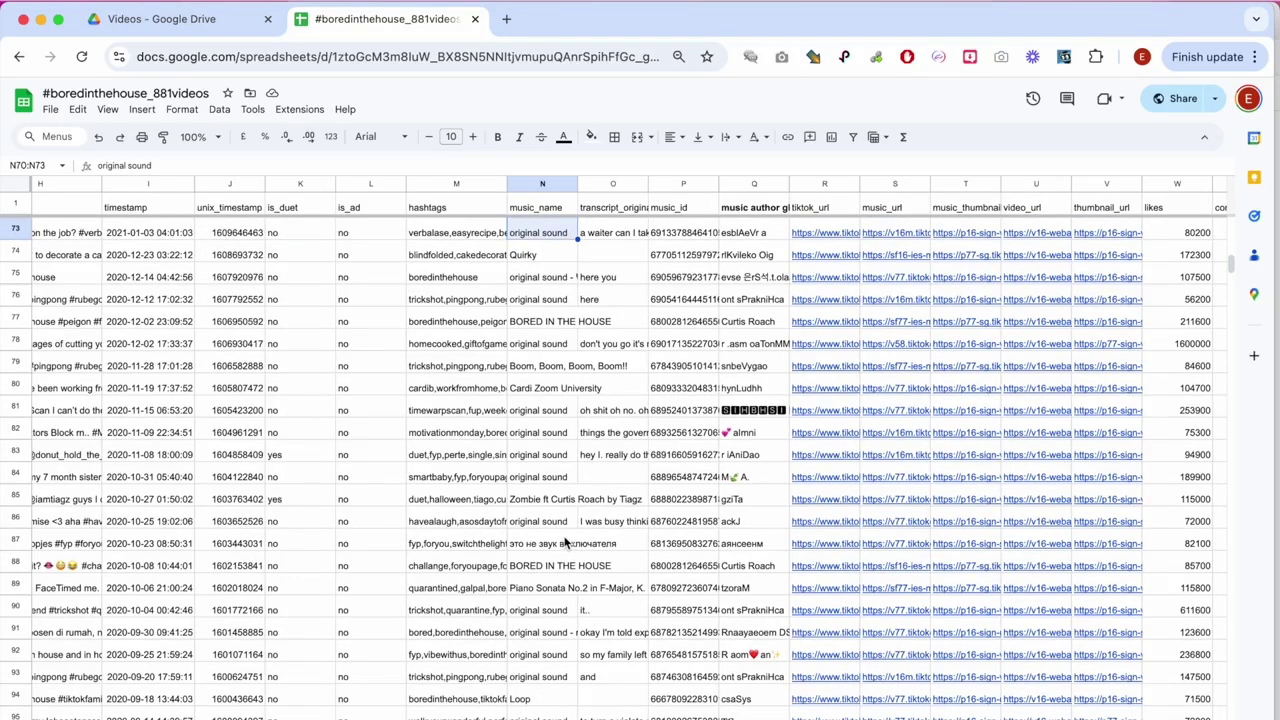
click(548, 322)
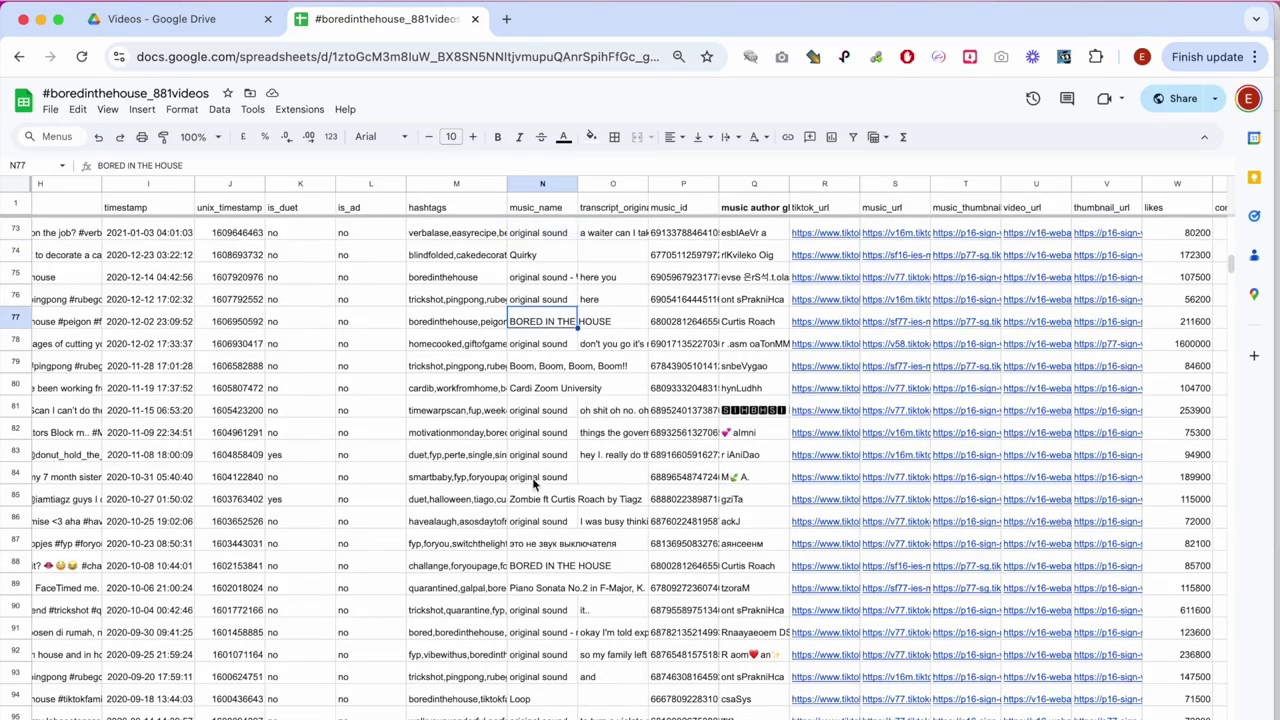
click(538, 184)
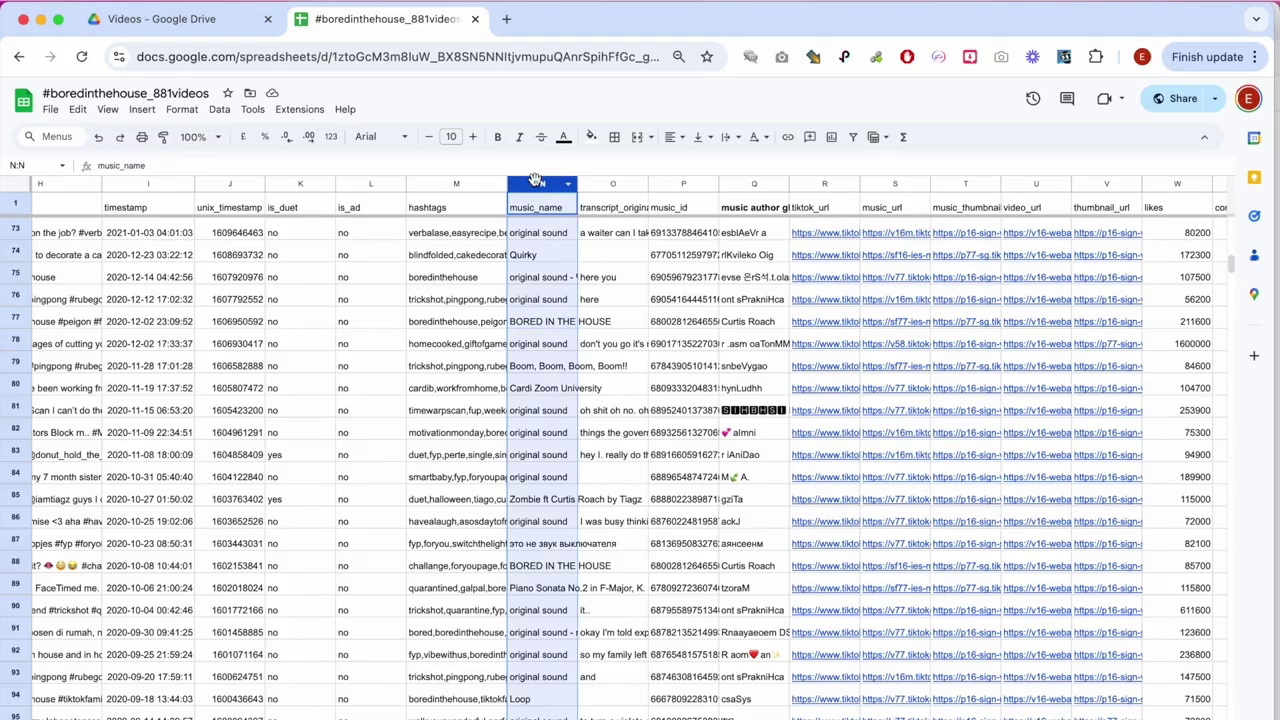
click(546, 322)
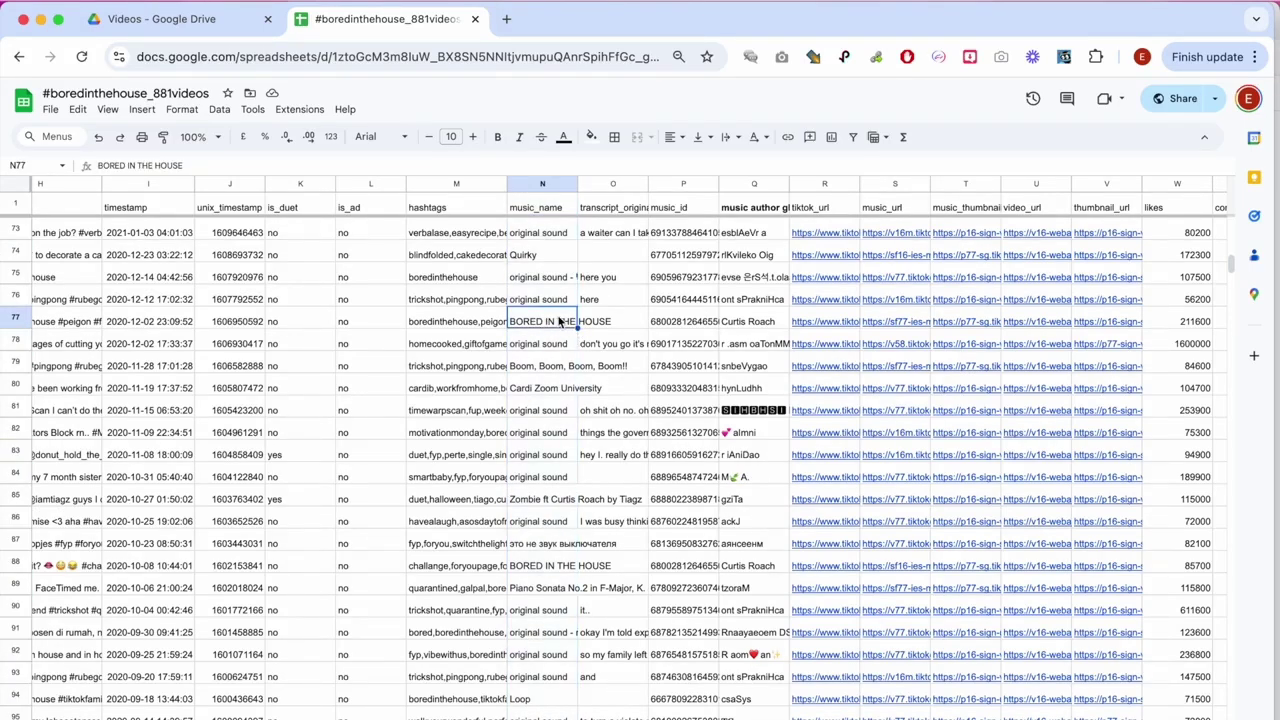
click(537, 418)
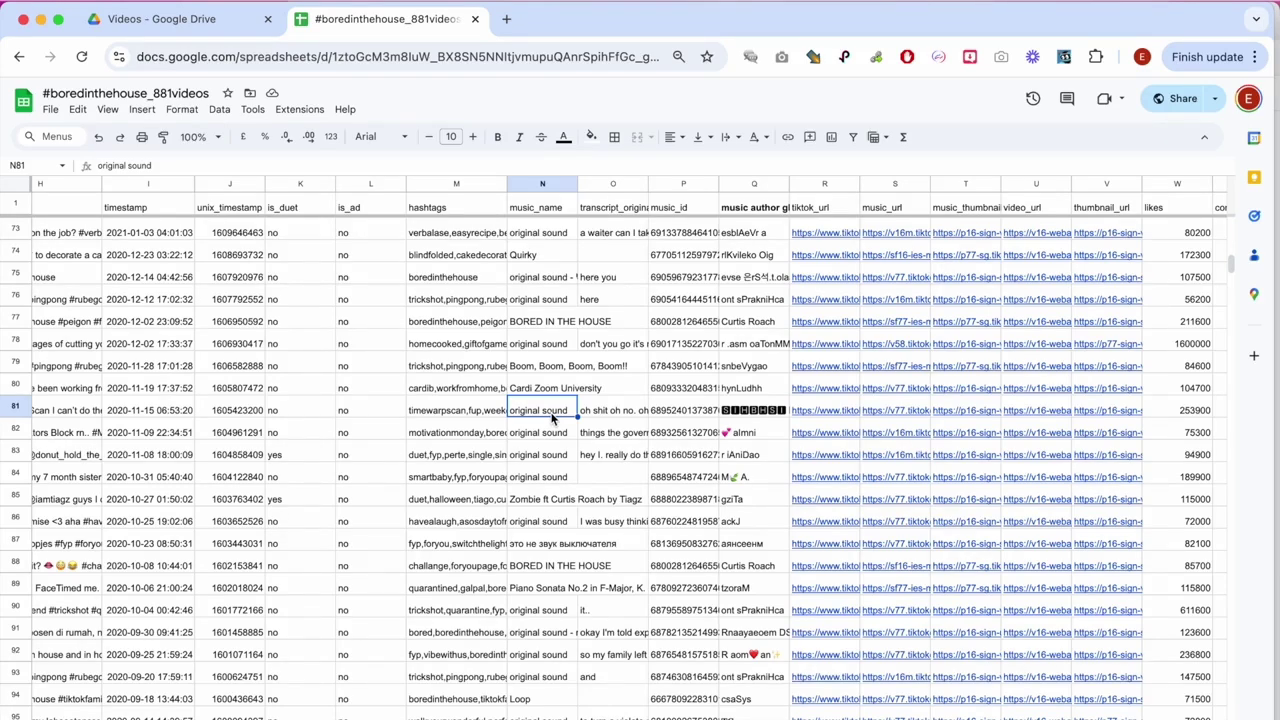
scroll(549, 505, down, 2)
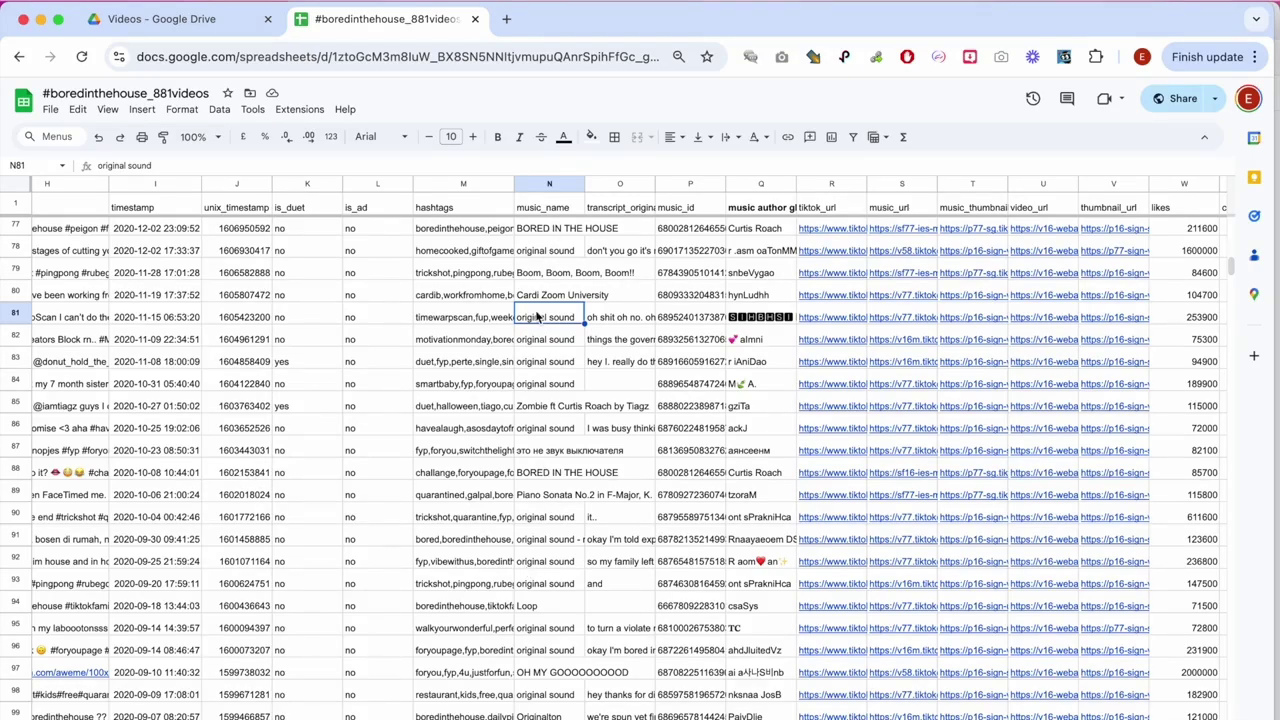
scroll(516, 495, down, 2)
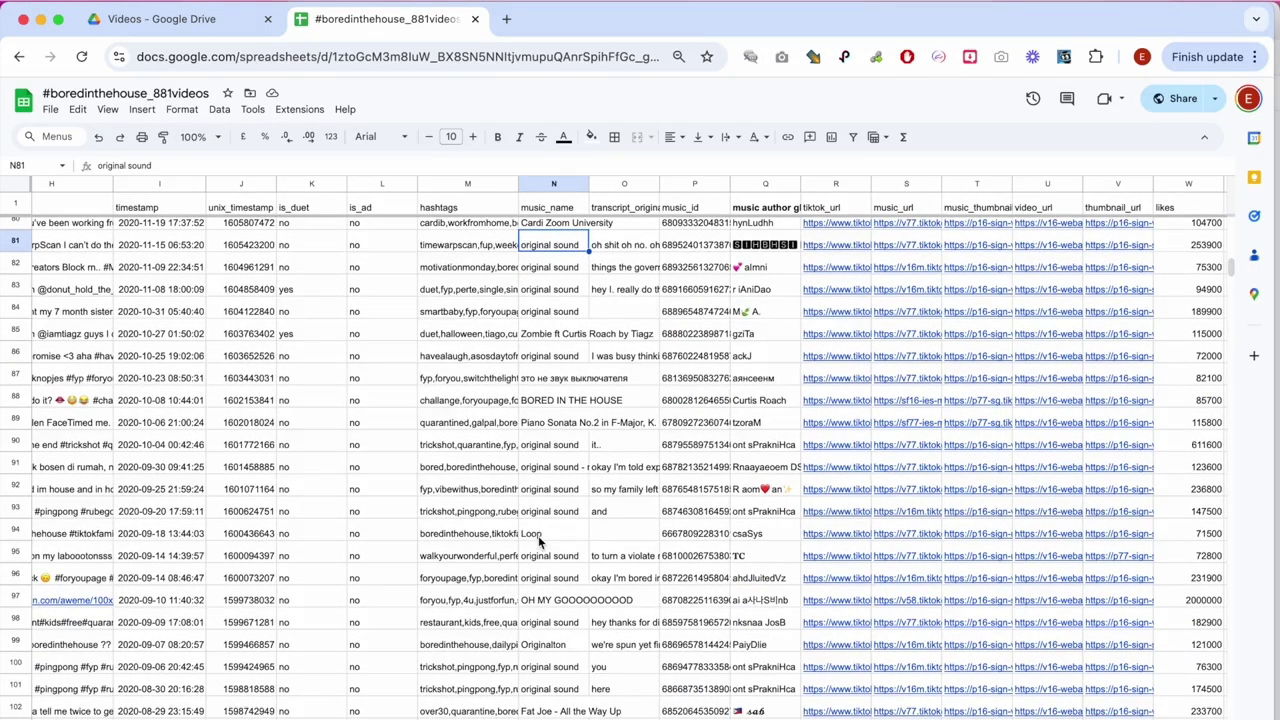
scroll(538, 541, down, 1)
scroll(514, 430, up, 3)
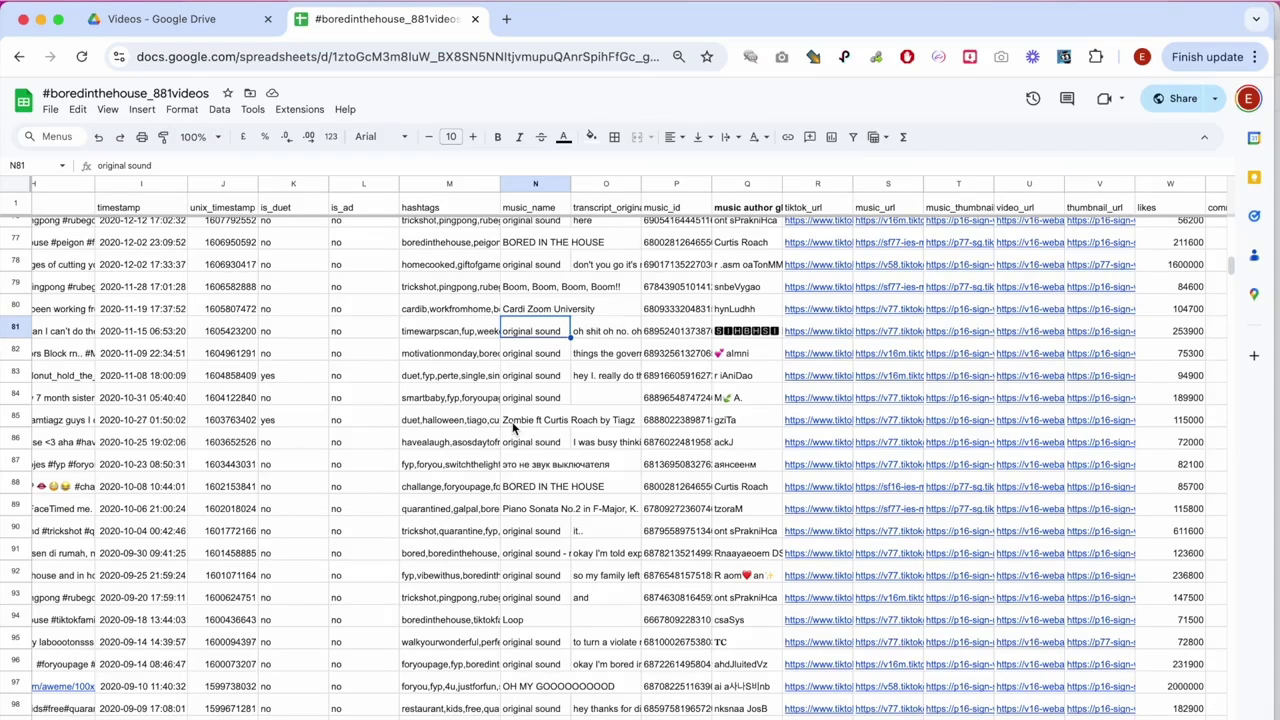
scroll(513, 428, up, 10)
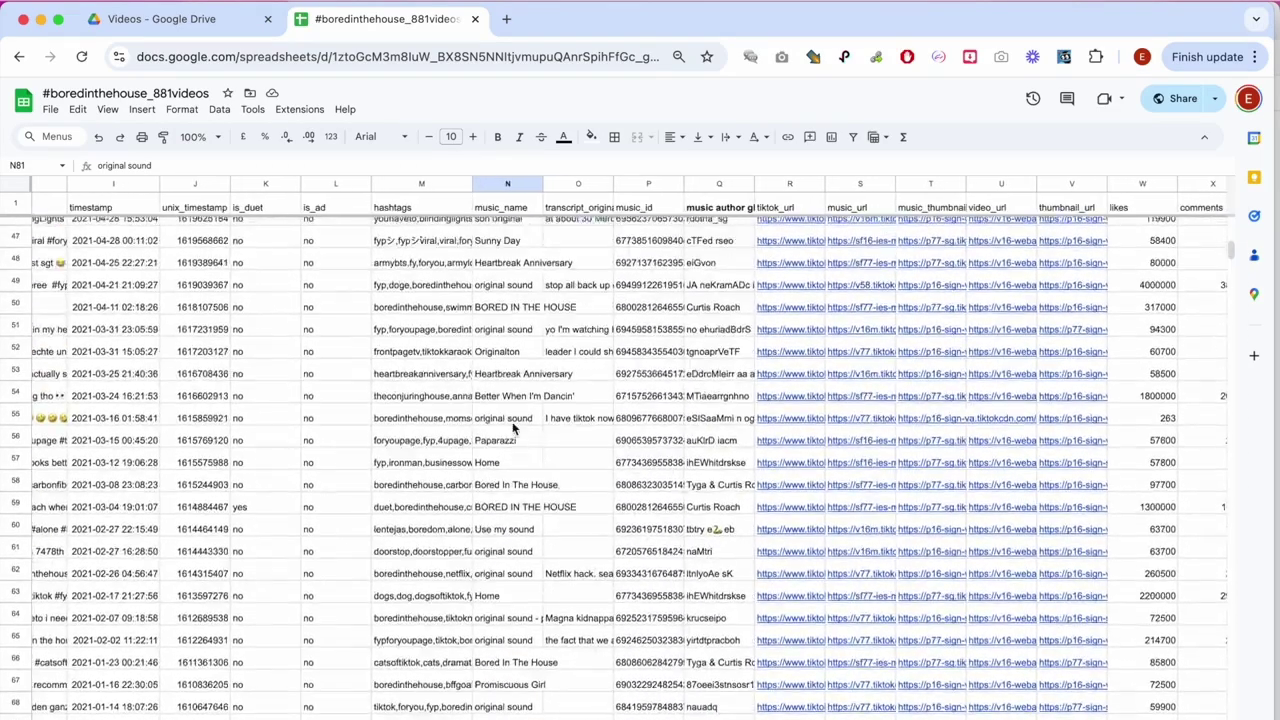
scroll(513, 428, up, 3)
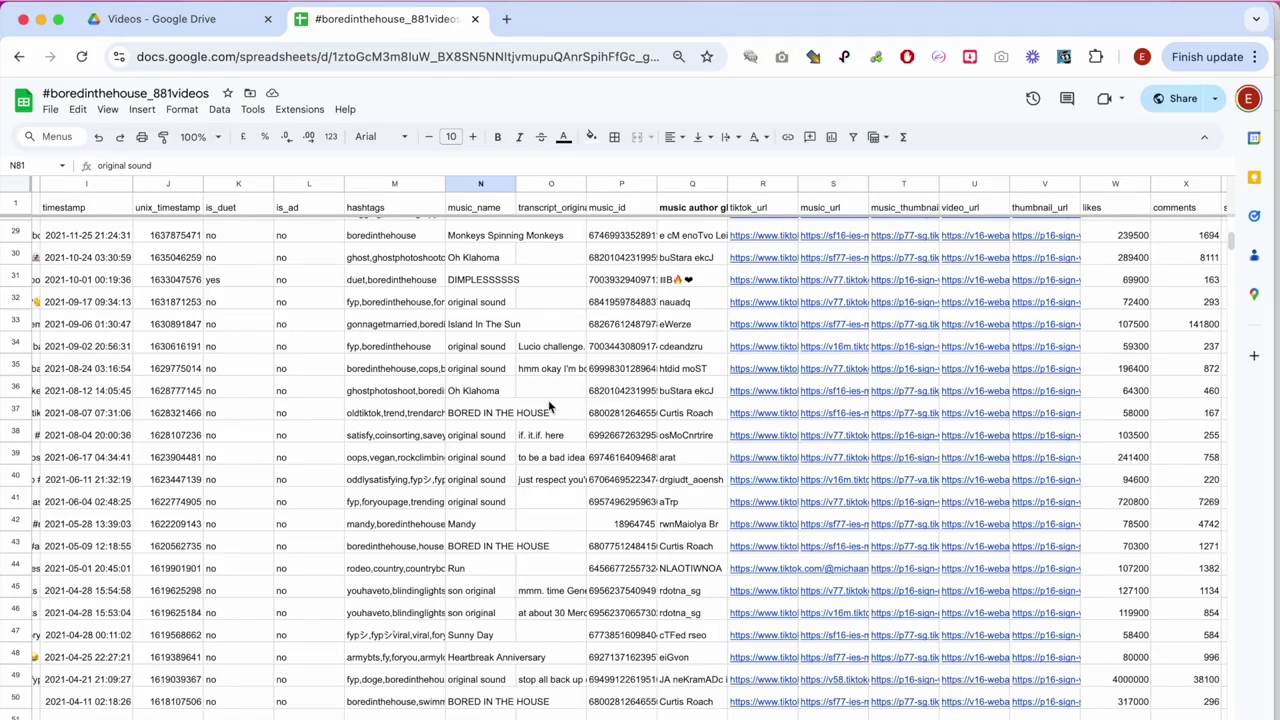
Step: Widen transcript column O to show more text, then select the whole tiktok_url column R
drag(586, 183, 612, 182)
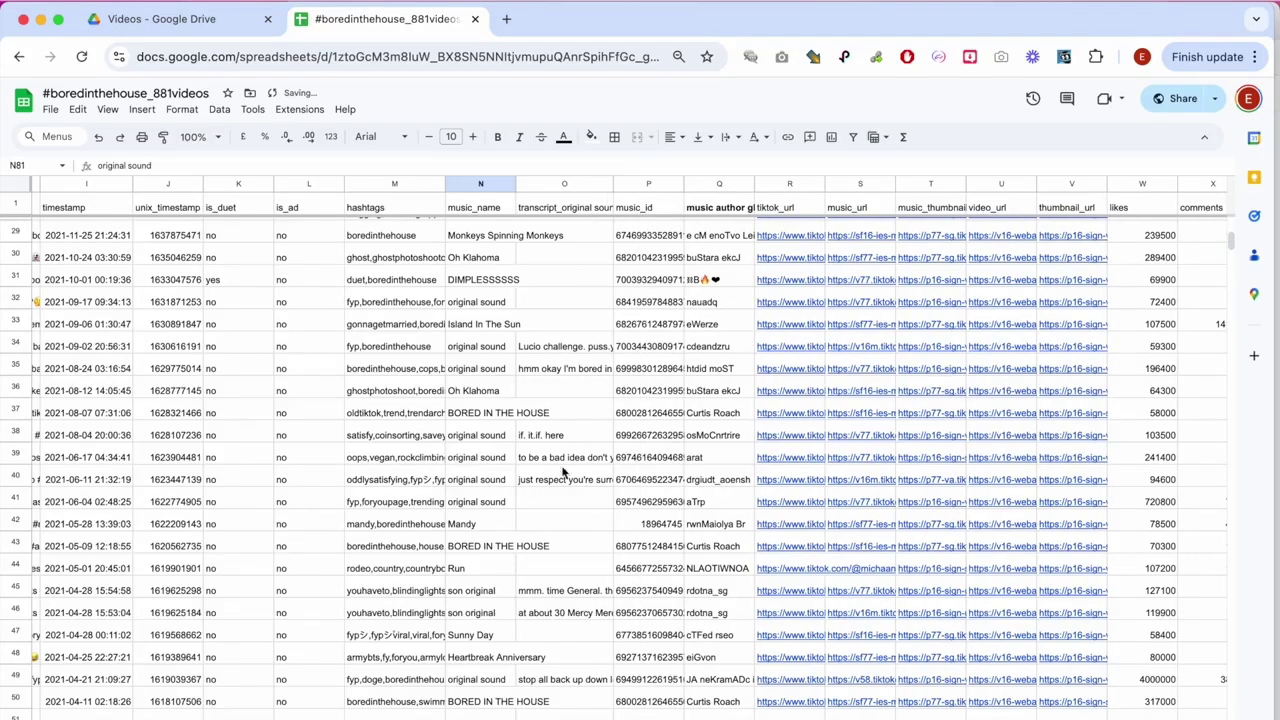
scroll(563, 477, down, 3)
scroll(561, 604, down, 2)
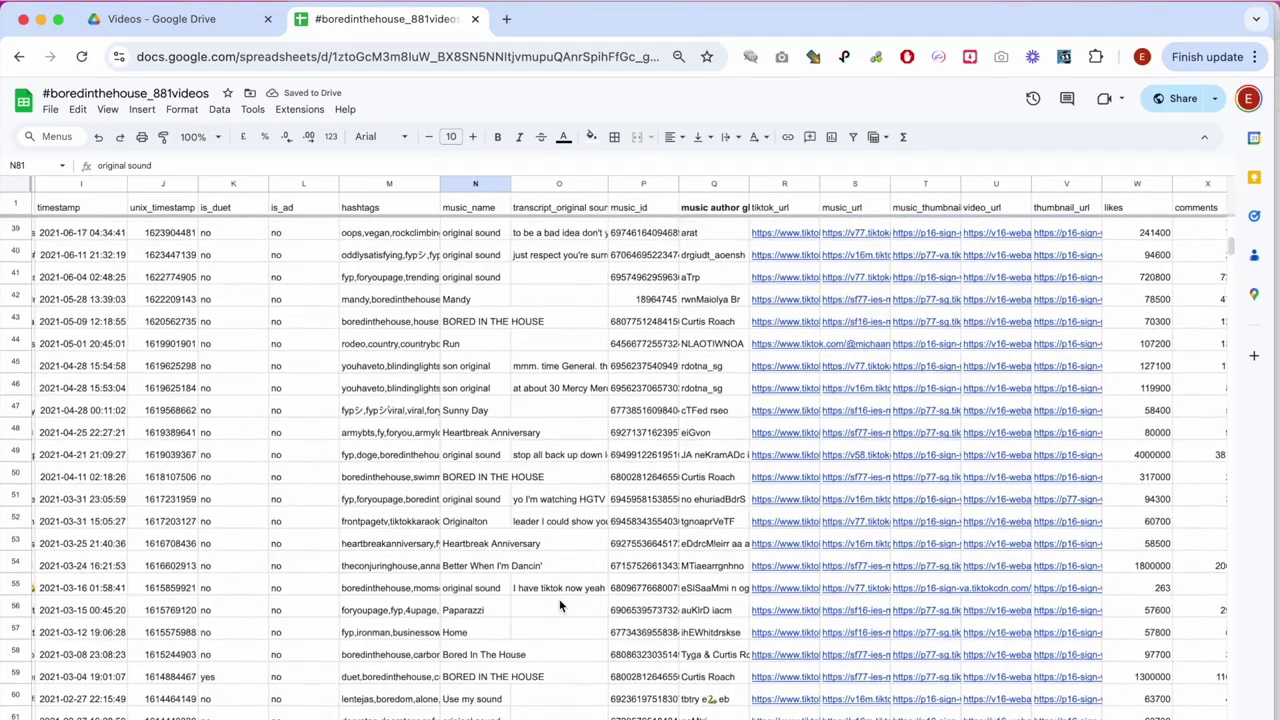
scroll(563, 604, down, 5)
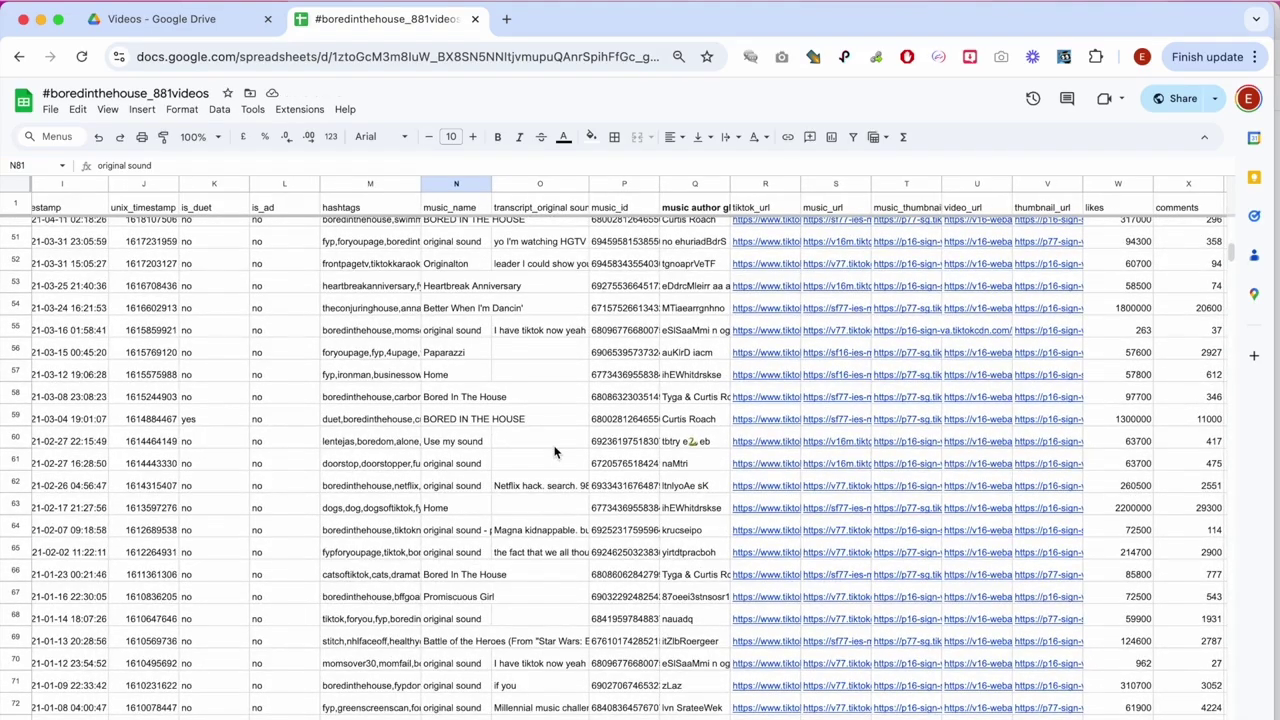
scroll(554, 297, up, 20)
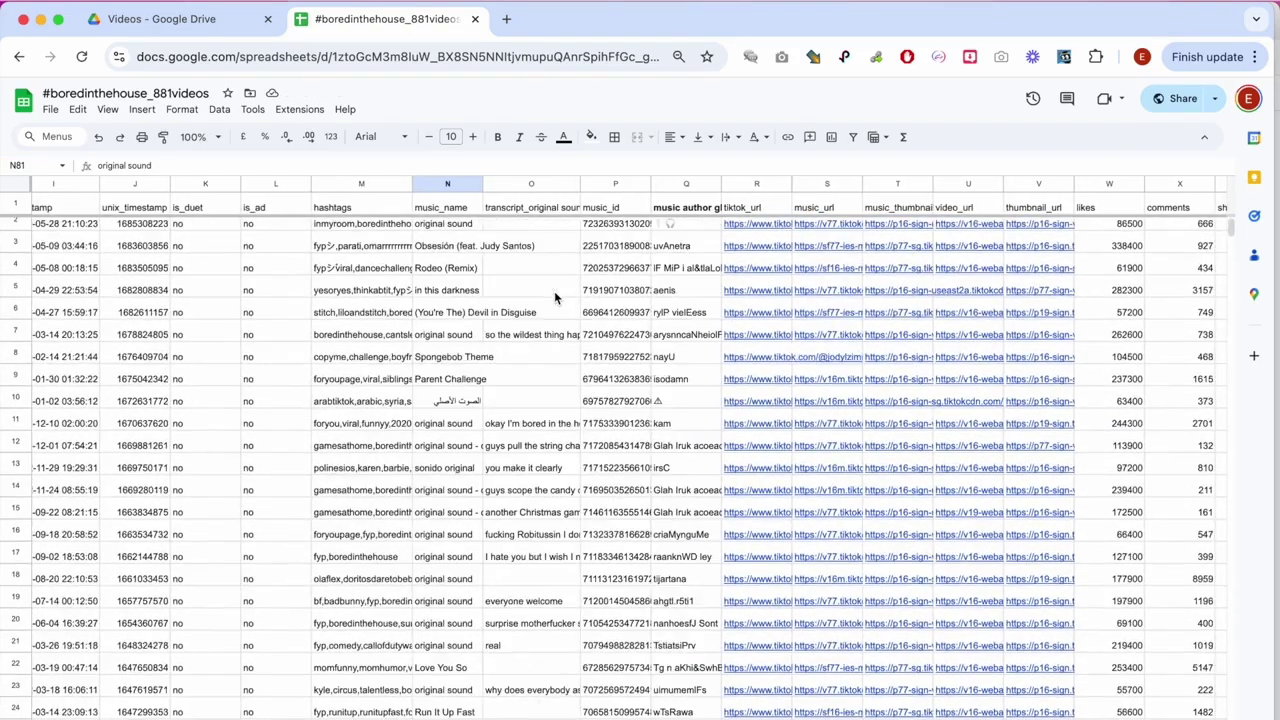
scroll(554, 291, up, 1)
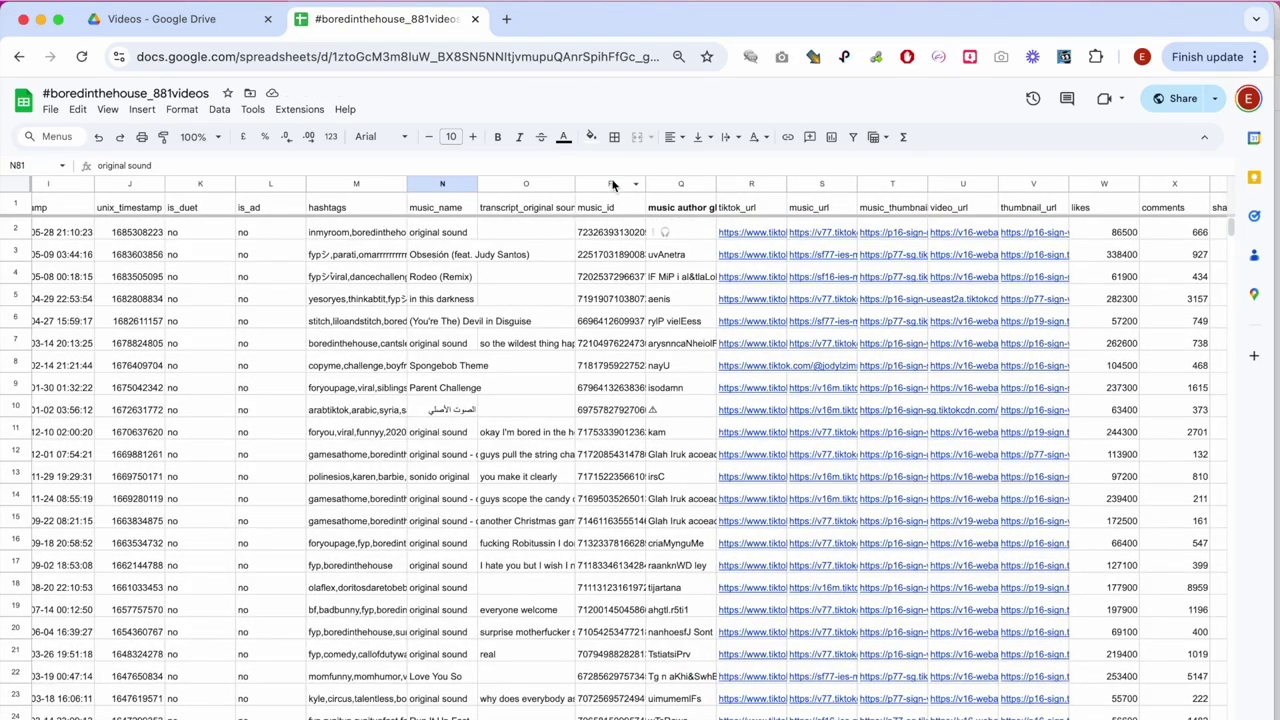
scroll(698, 258, right, 1)
click(693, 181)
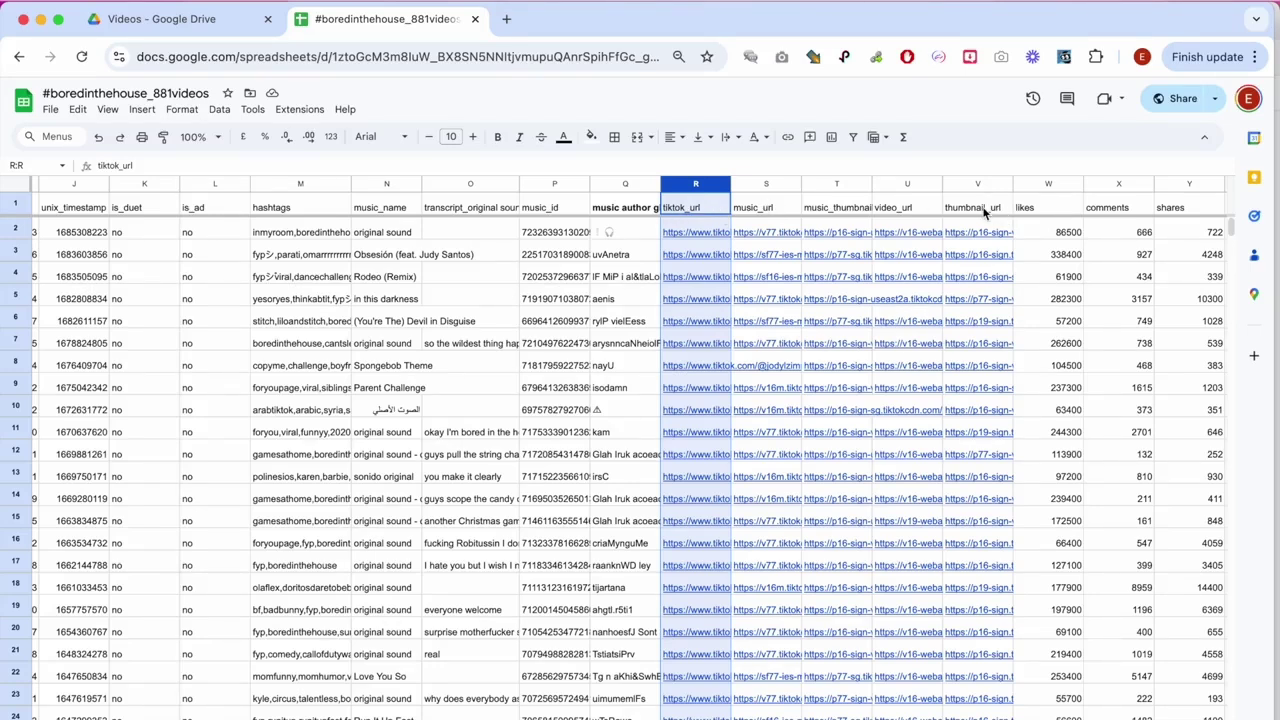
Step: Preview R2's TikTok link, reselect column R, then select the thumbnail_url column V instead
click(702, 236)
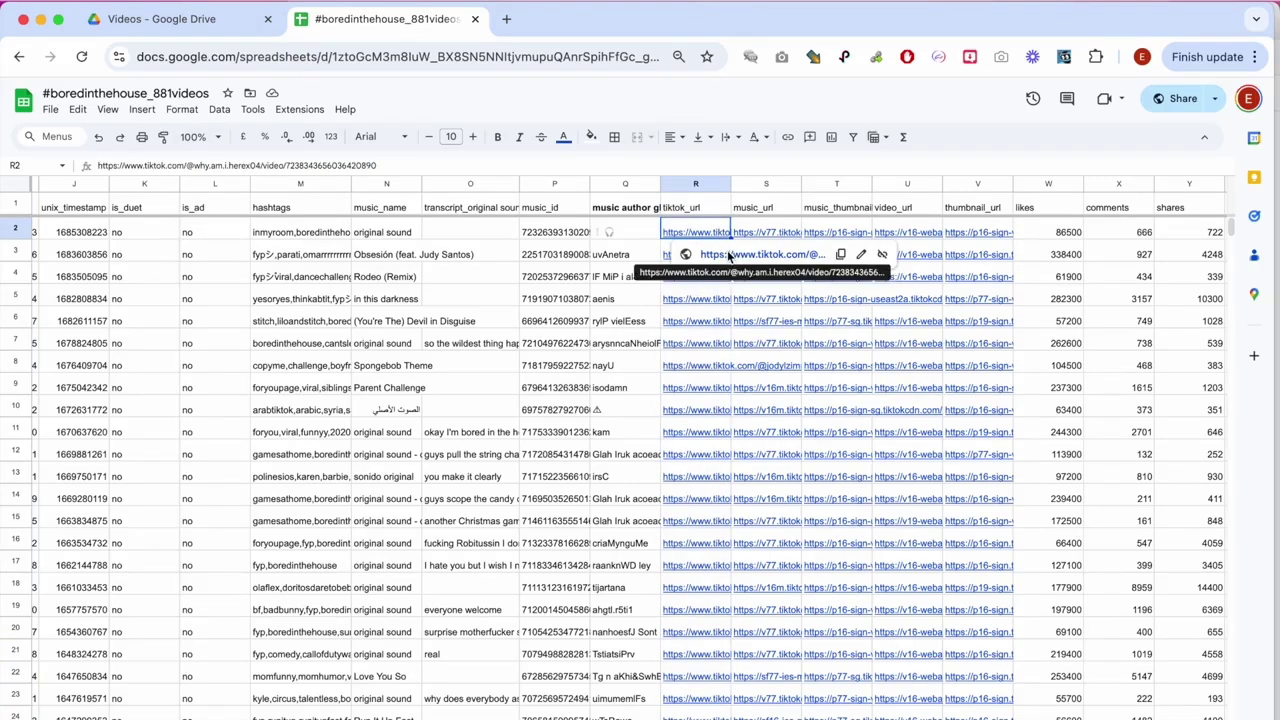
click(691, 181)
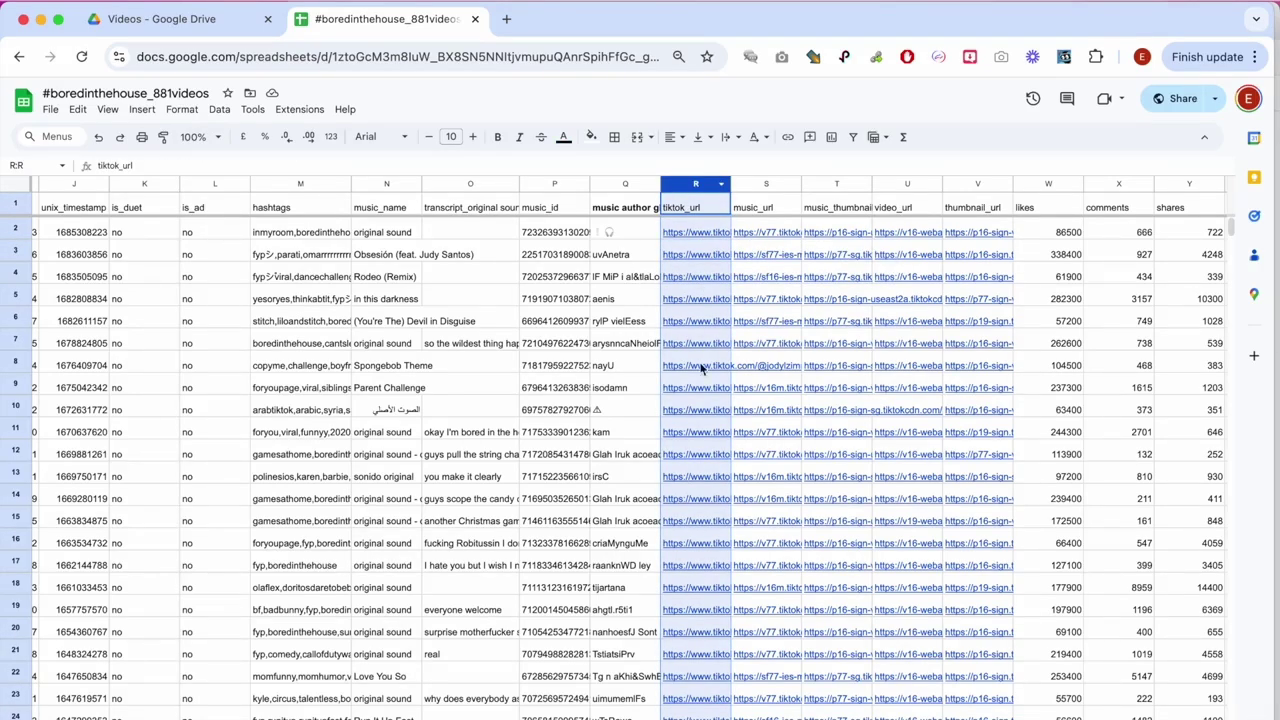
mouse_move(705, 478)
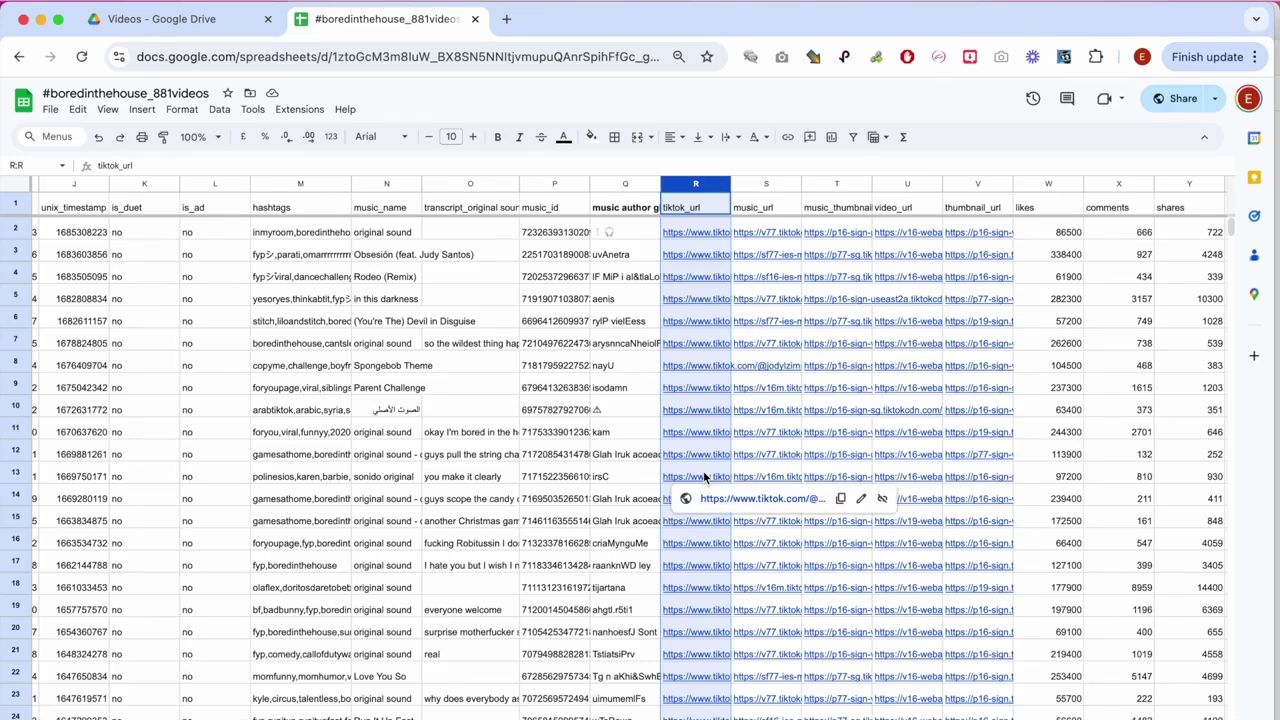
click(969, 180)
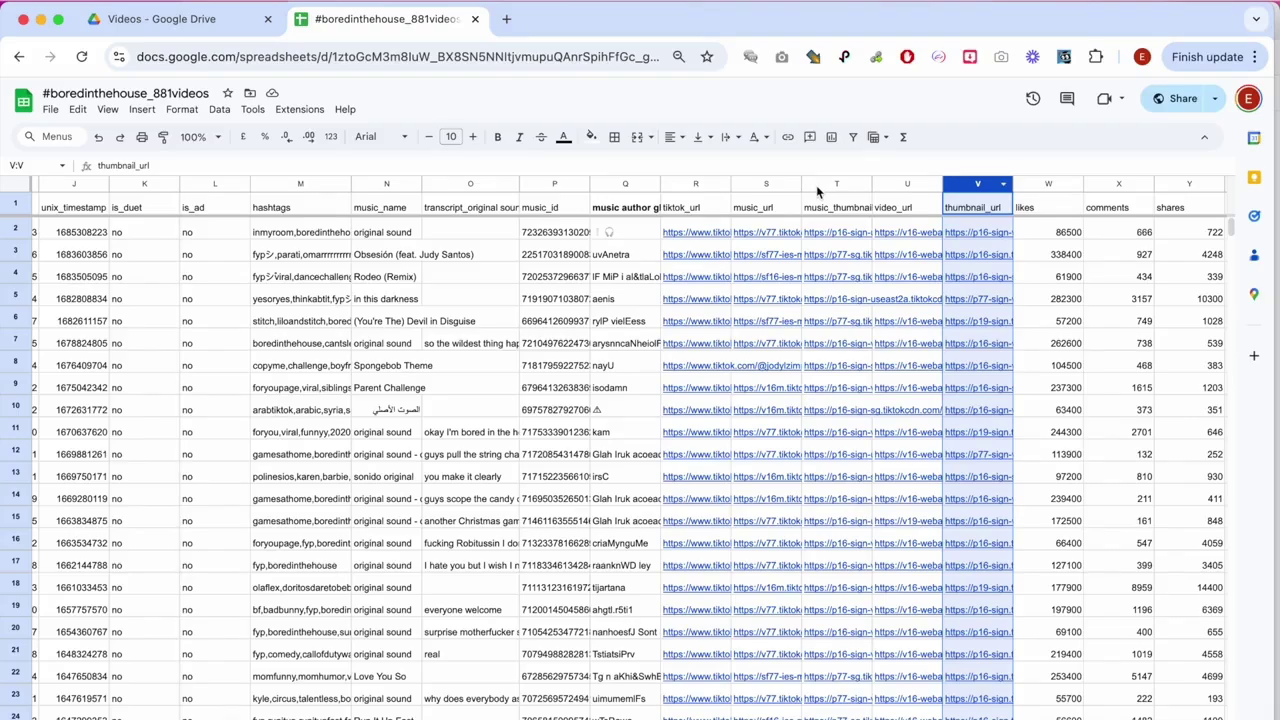
mouse_move(2, 2)
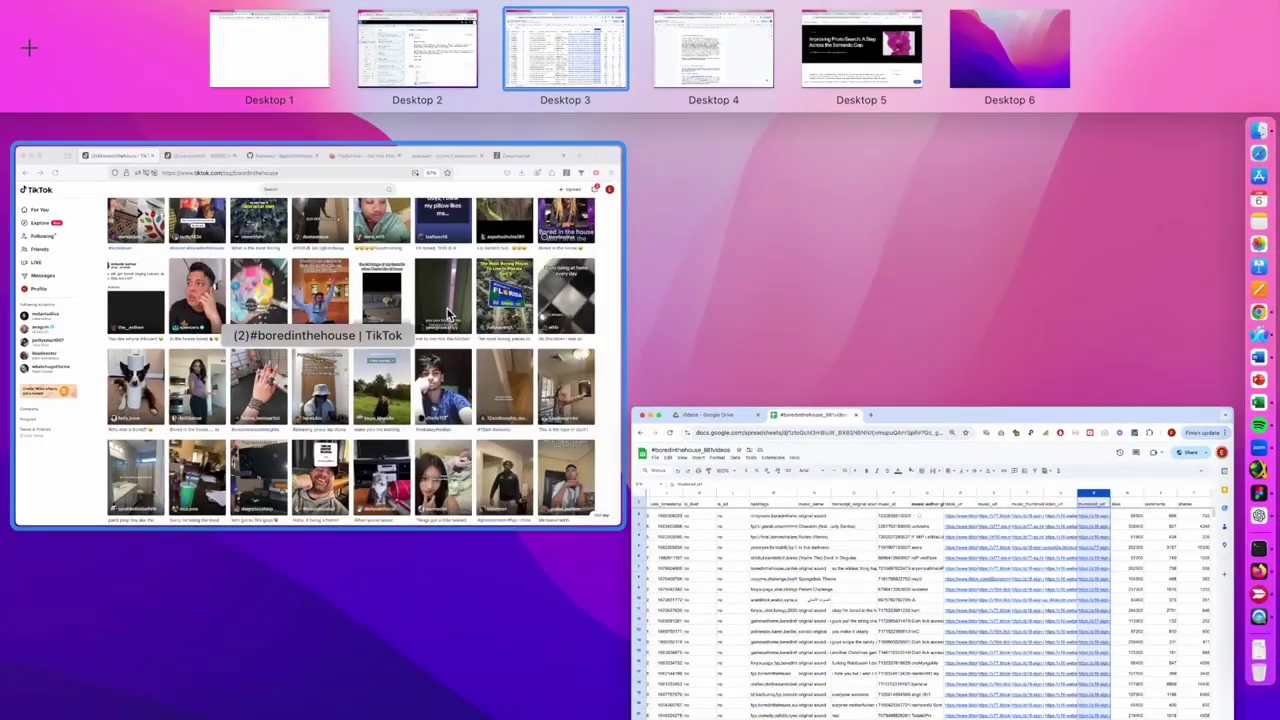
click(580, 441)
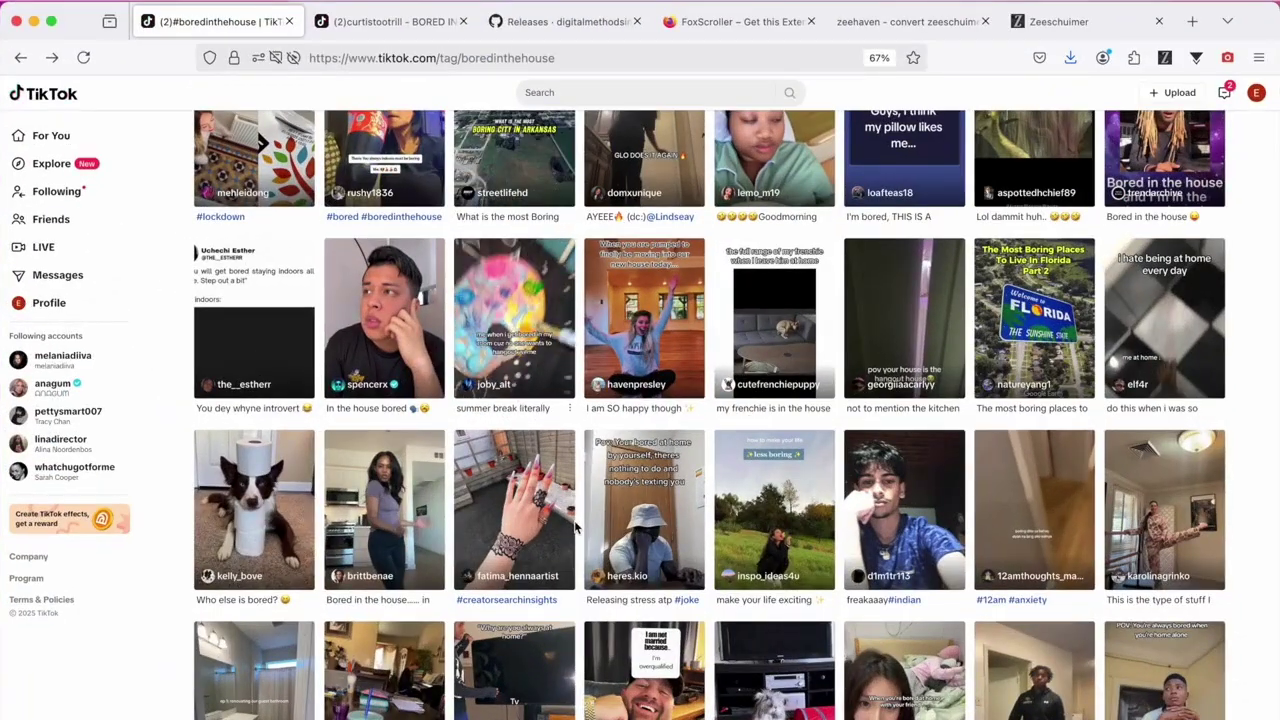
scroll(574, 520, down, 2)
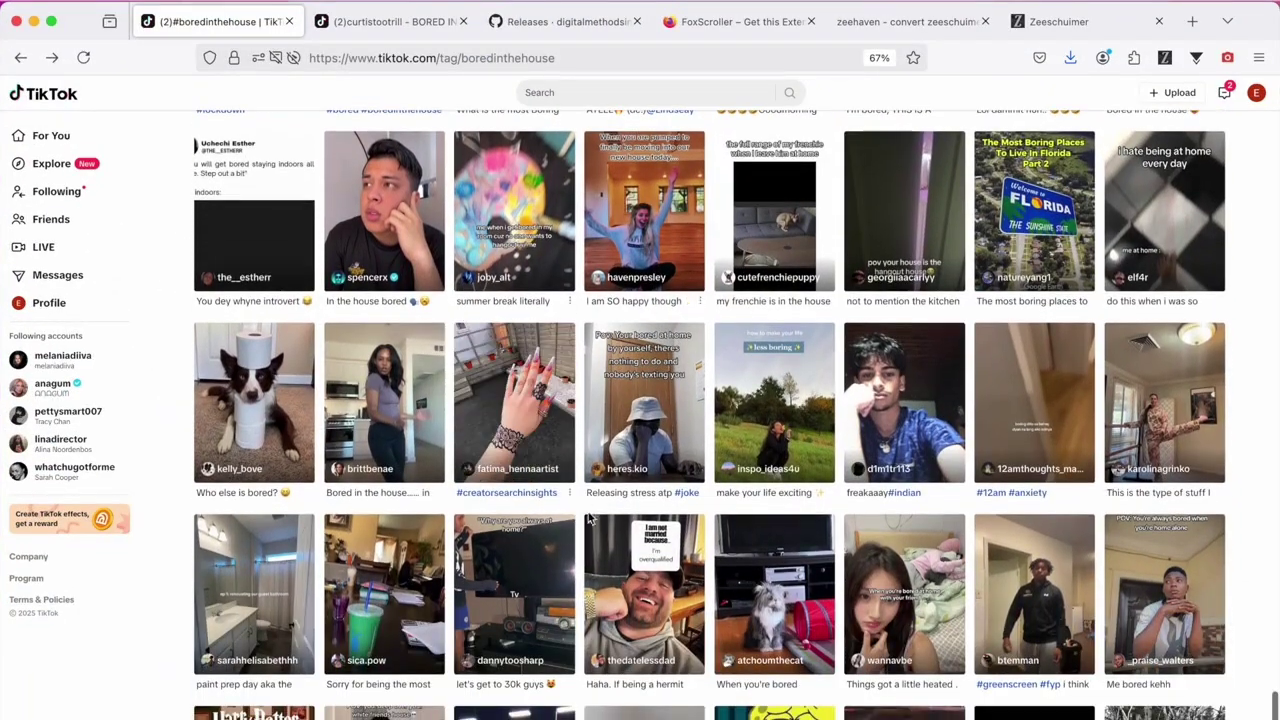
scroll(592, 535, down, 3)
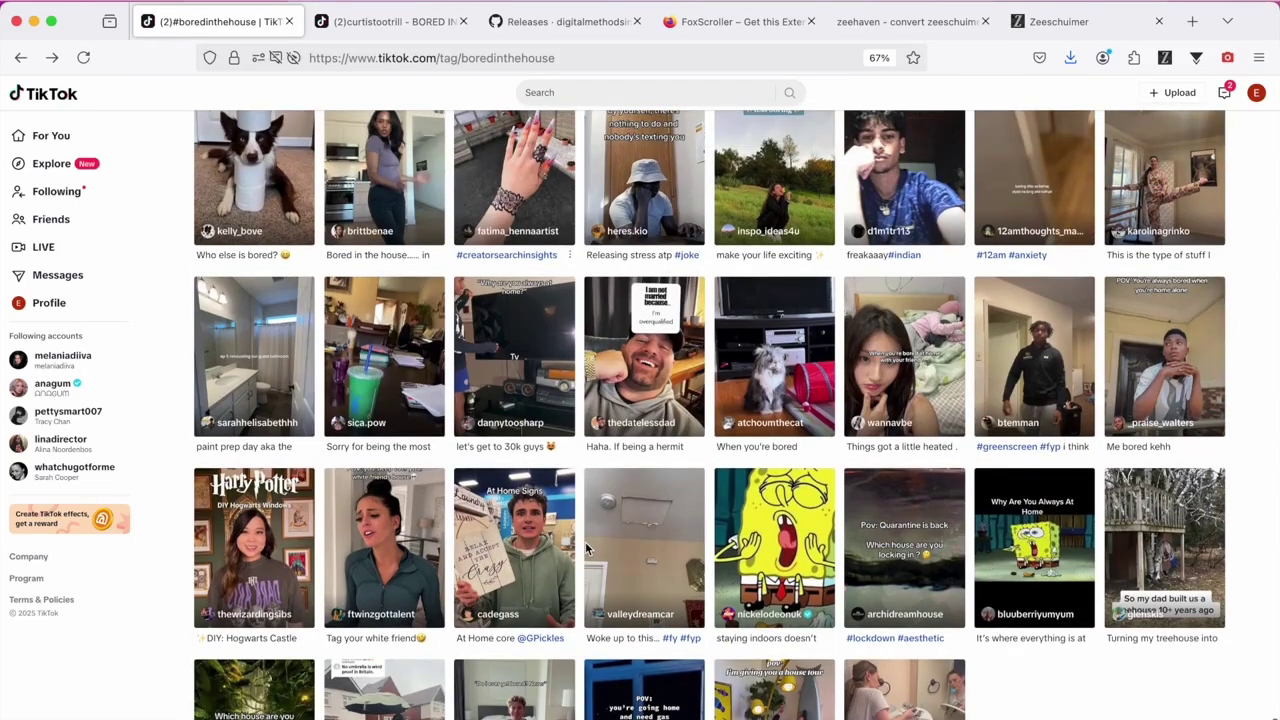
scroll(592, 444, down, 10)
scroll(590, 446, down, 5)
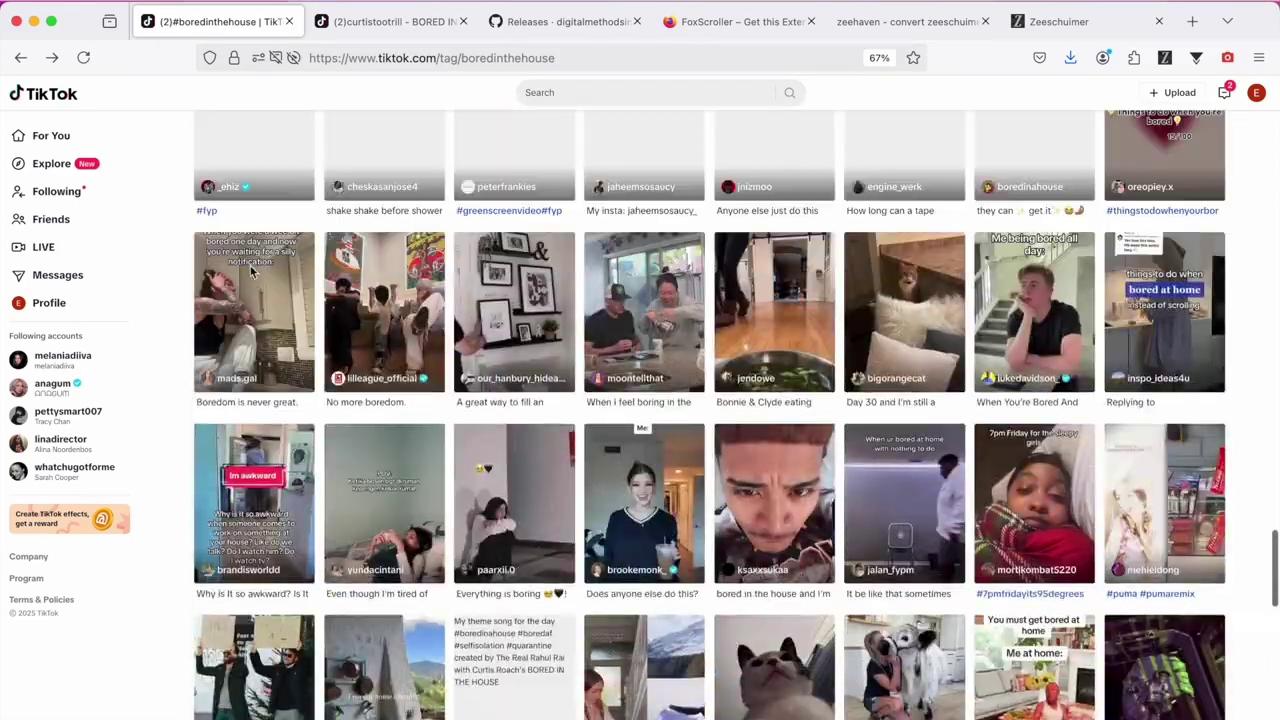
key(ctrl+Up)
click(757, 298)
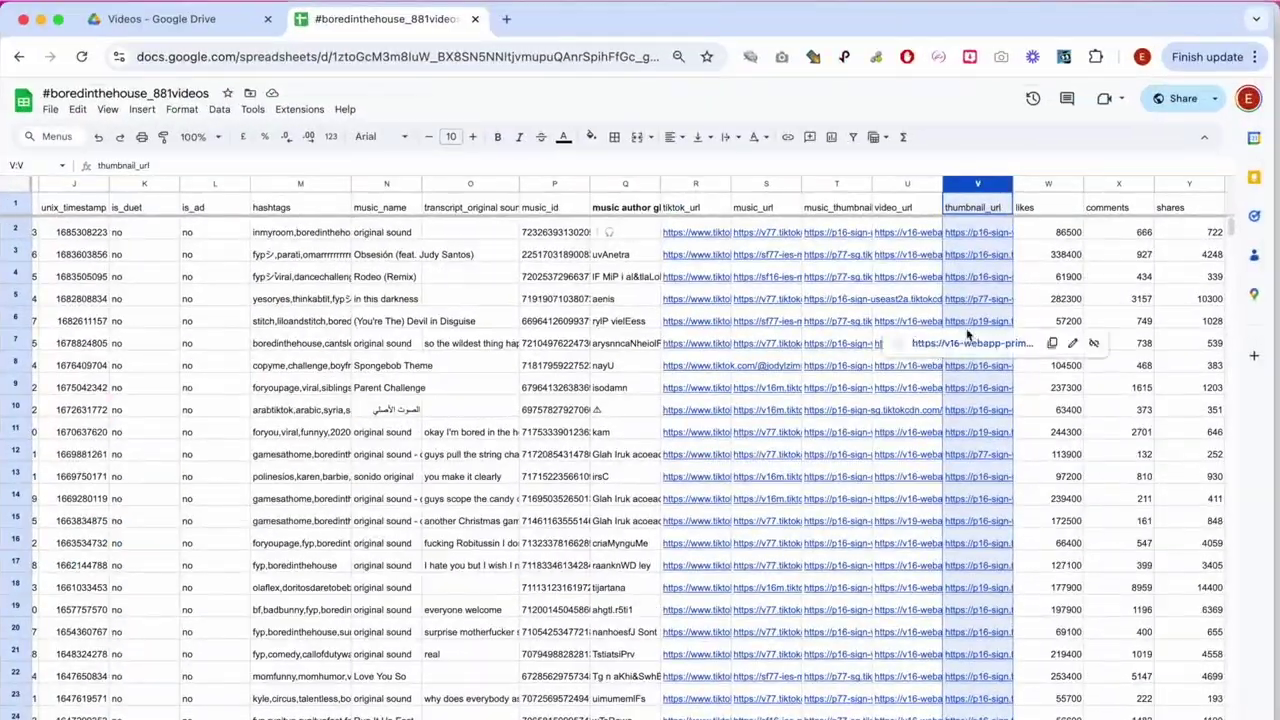
Step: Select the likes, comments, shares and plays columns W through Z together
scroll(1086, 262, right, 2)
scroll(1086, 262, right, 5)
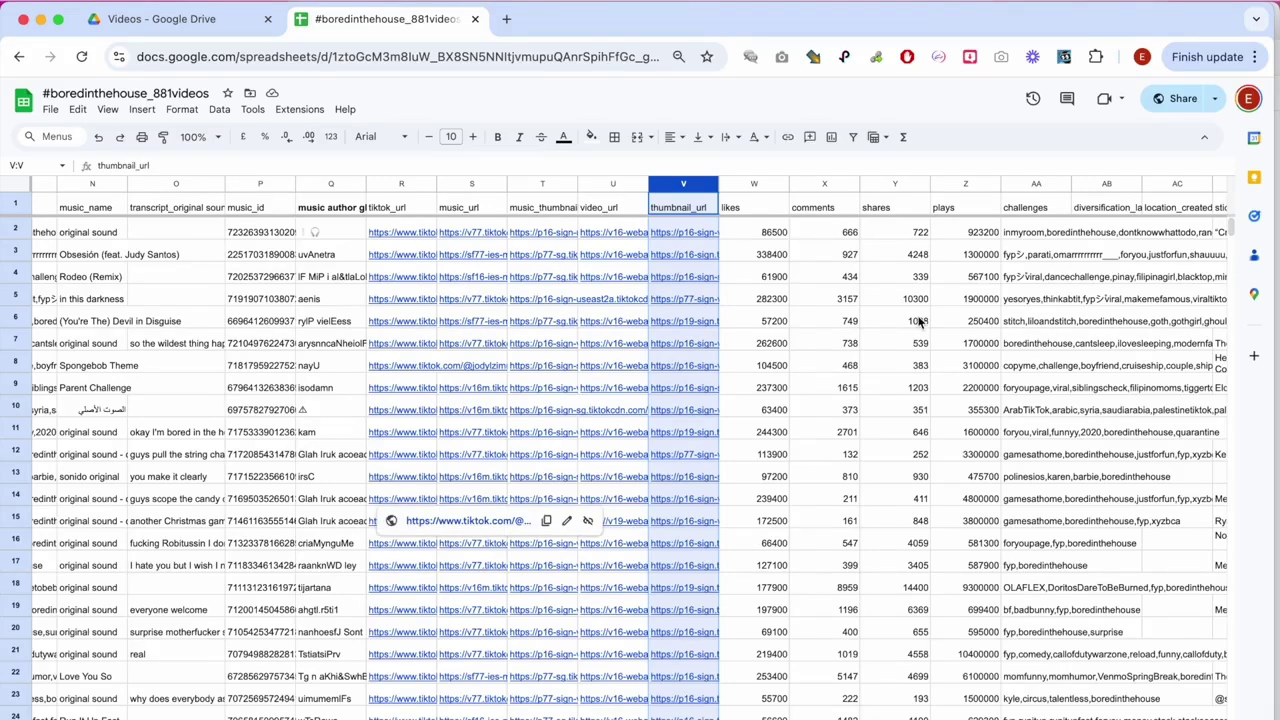
scroll(838, 390, right, 3)
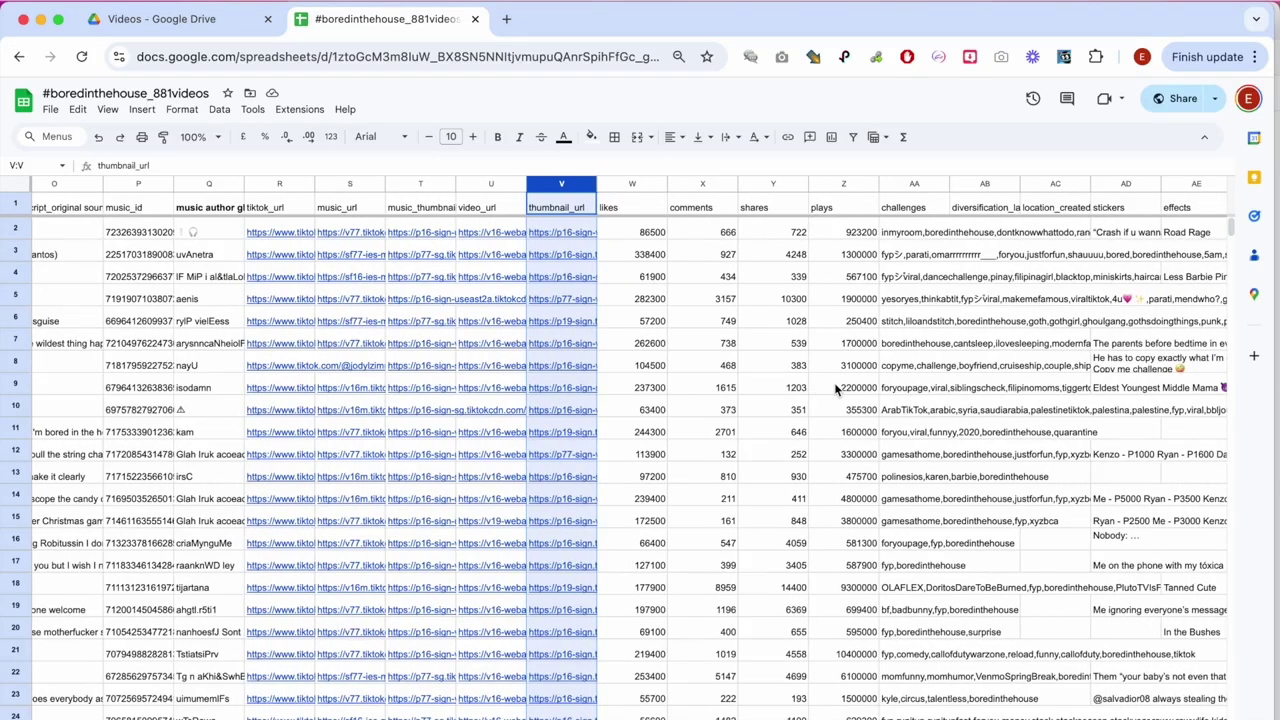
click(555, 187)
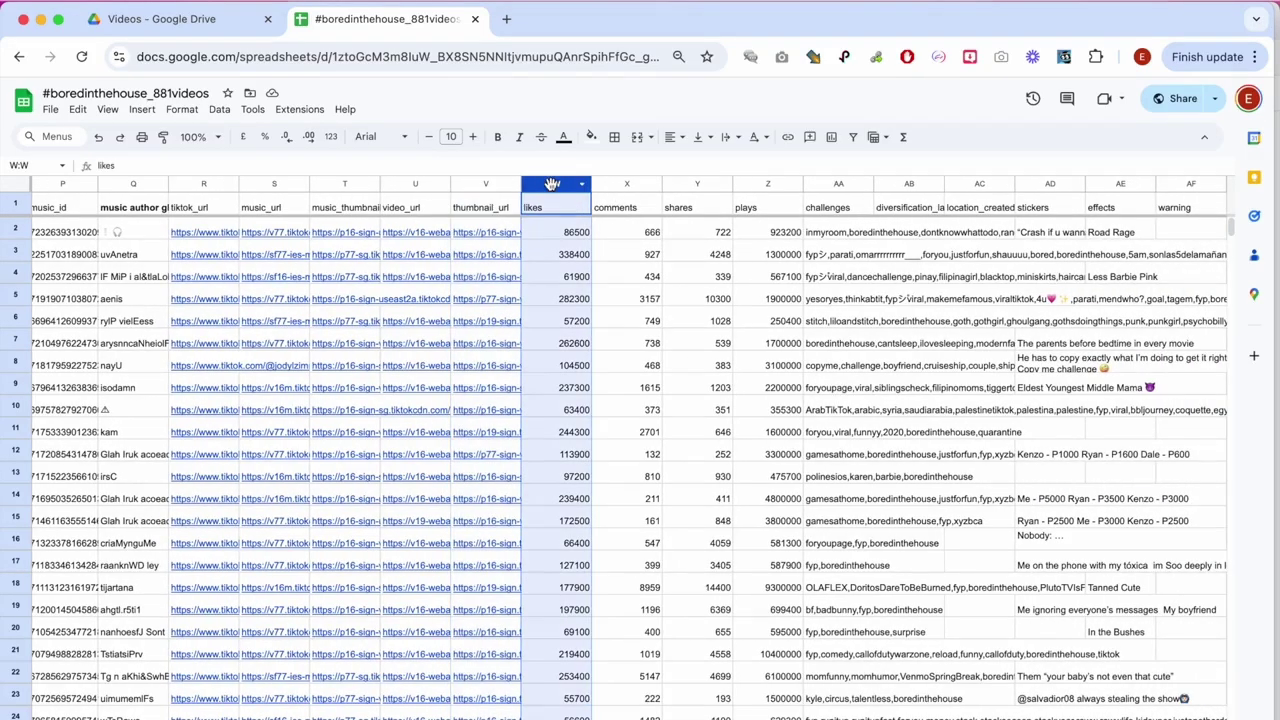
shift+click(764, 183)
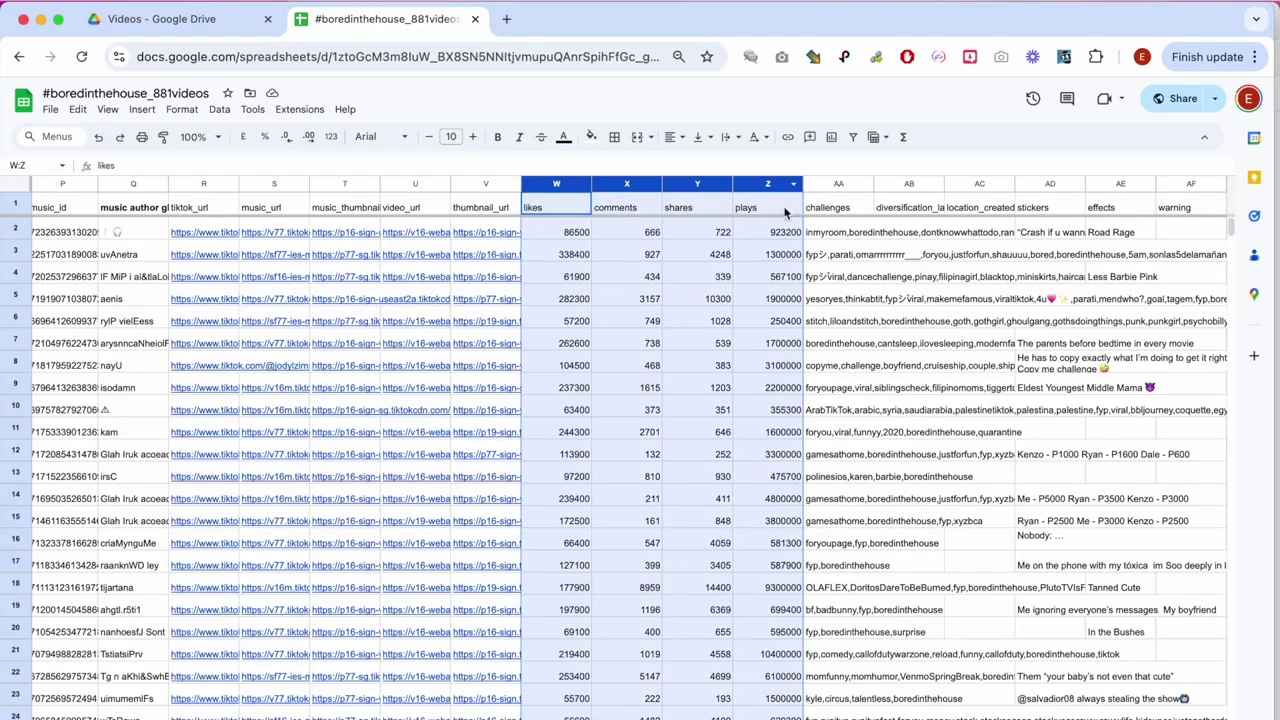
scroll(697, 352, right, 1)
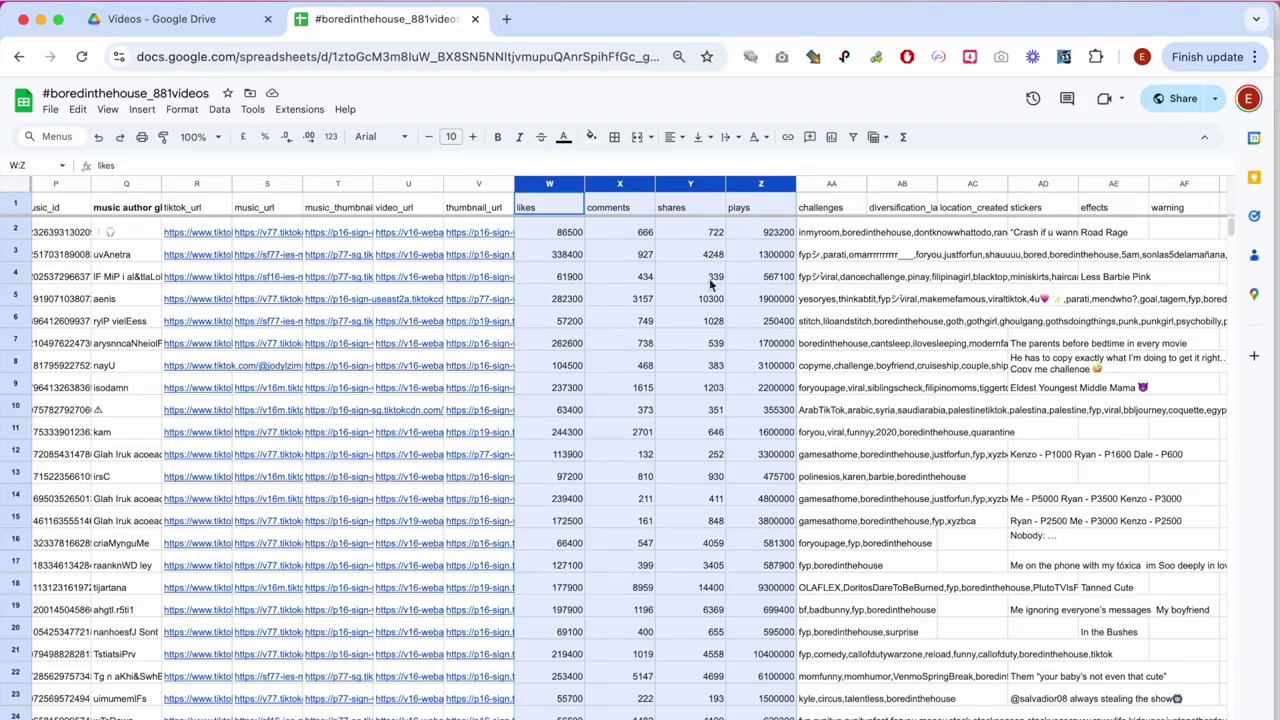
scroll(815, 298, right, 3)
scroll(815, 298, right, 1)
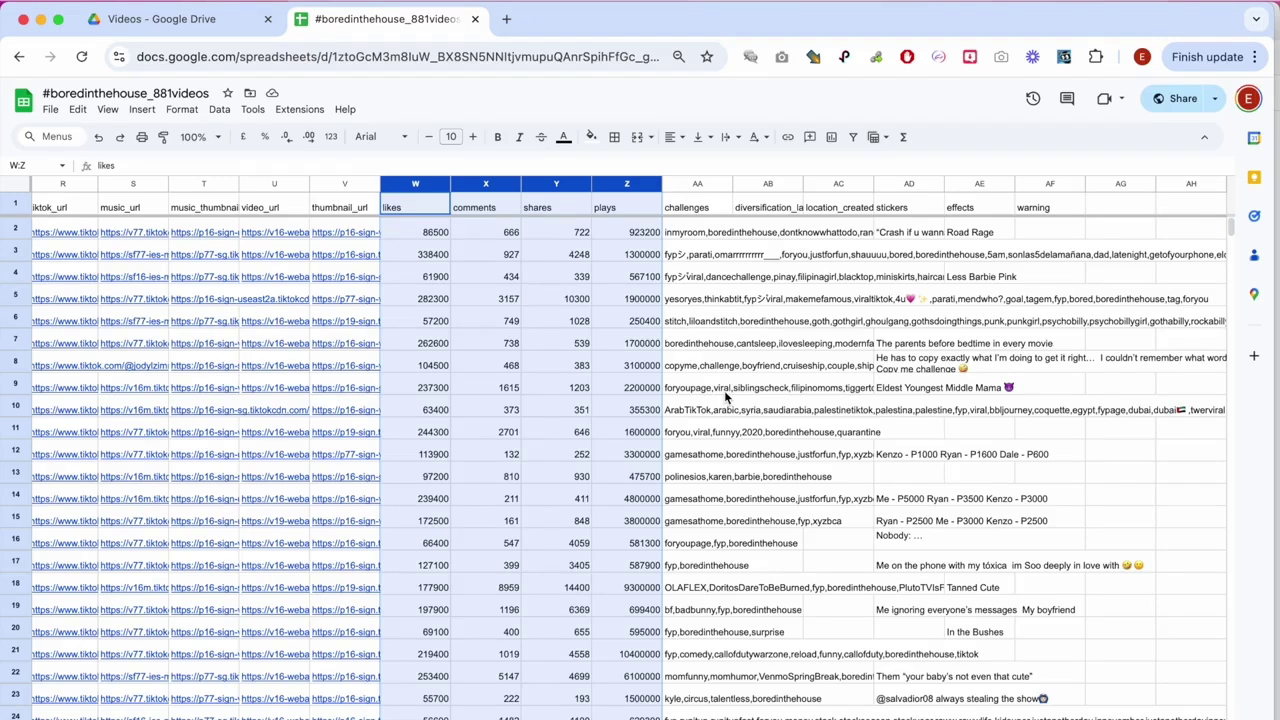
double_click(699, 232)
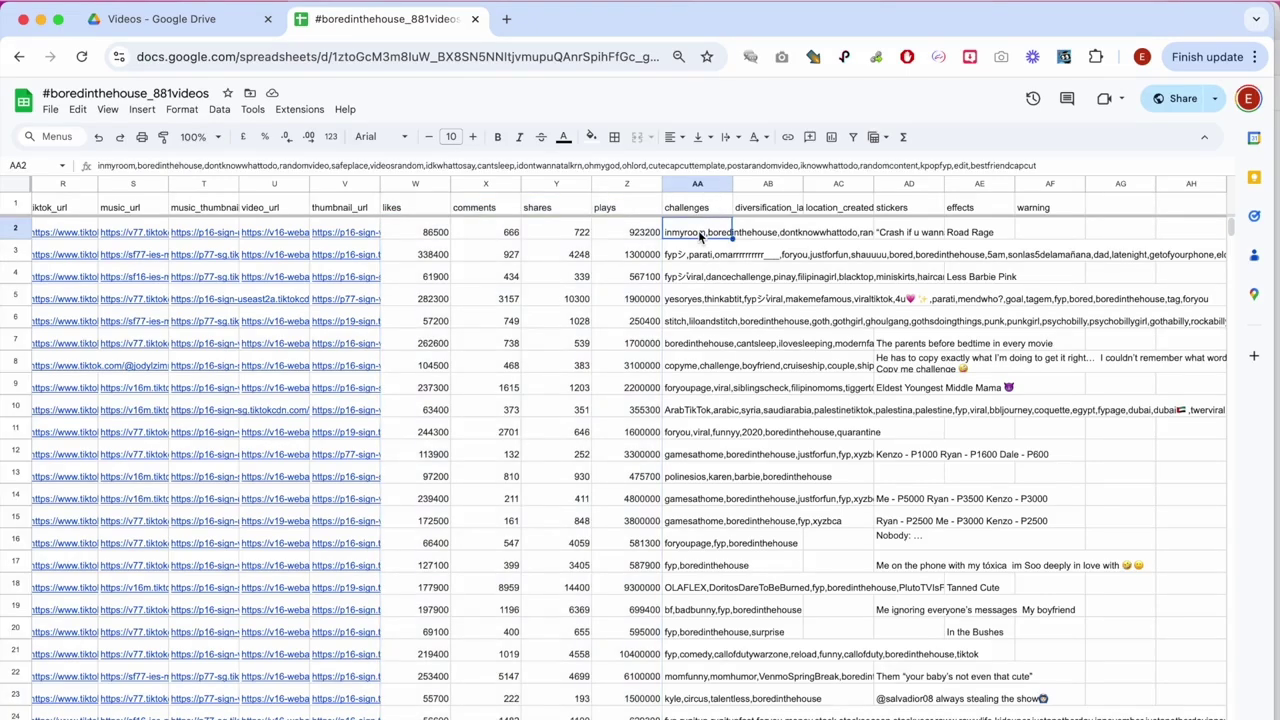
click(695, 298)
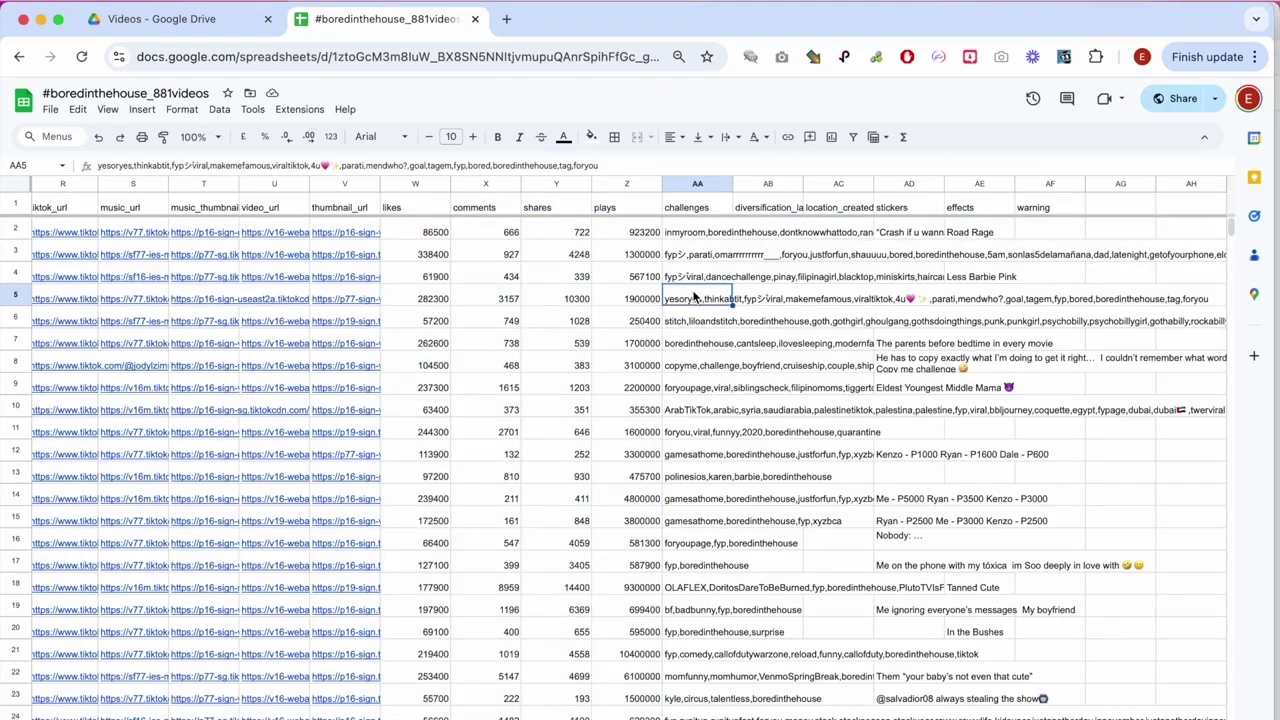
double_click(842, 212)
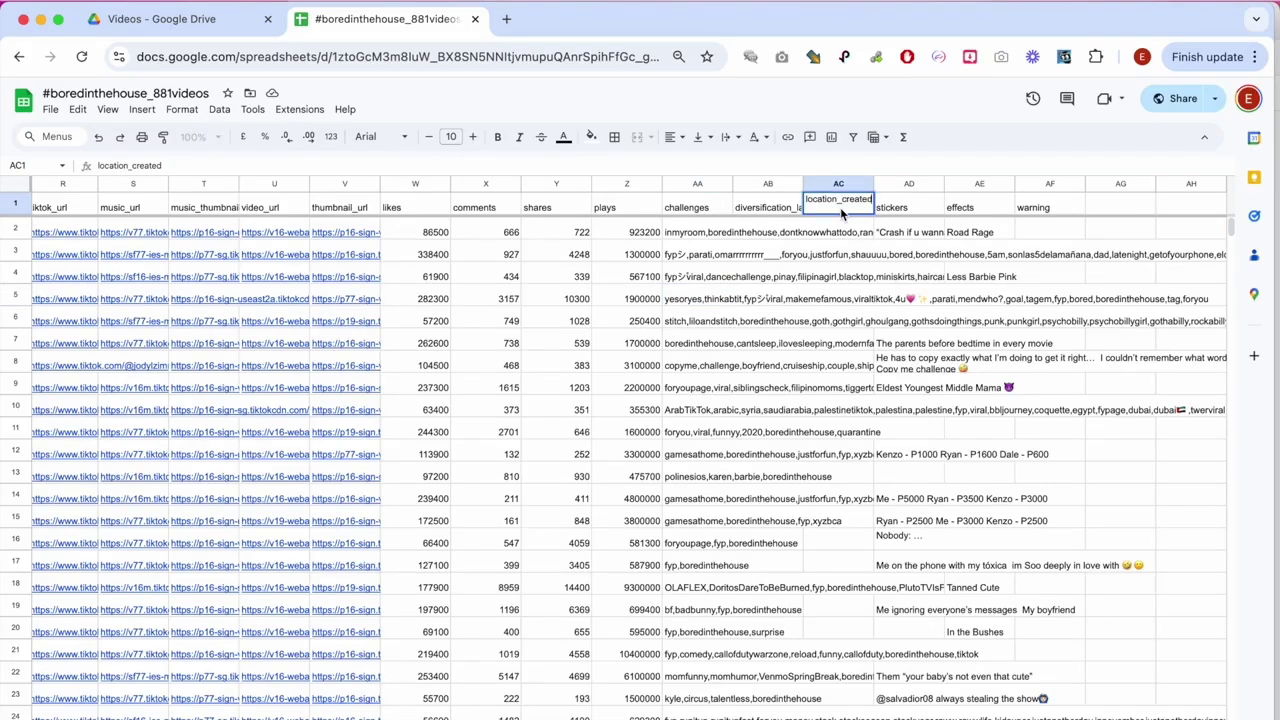
scroll(834, 503, down, 20)
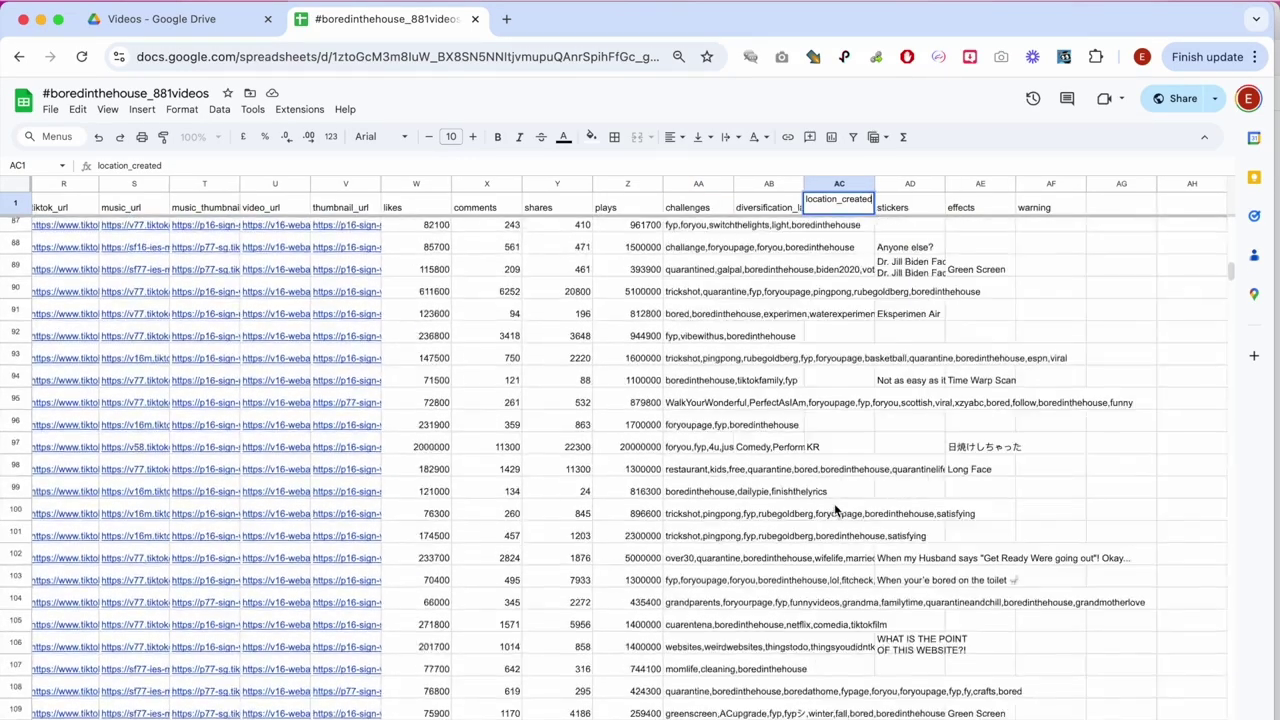
scroll(834, 503, up, 18)
click(848, 183)
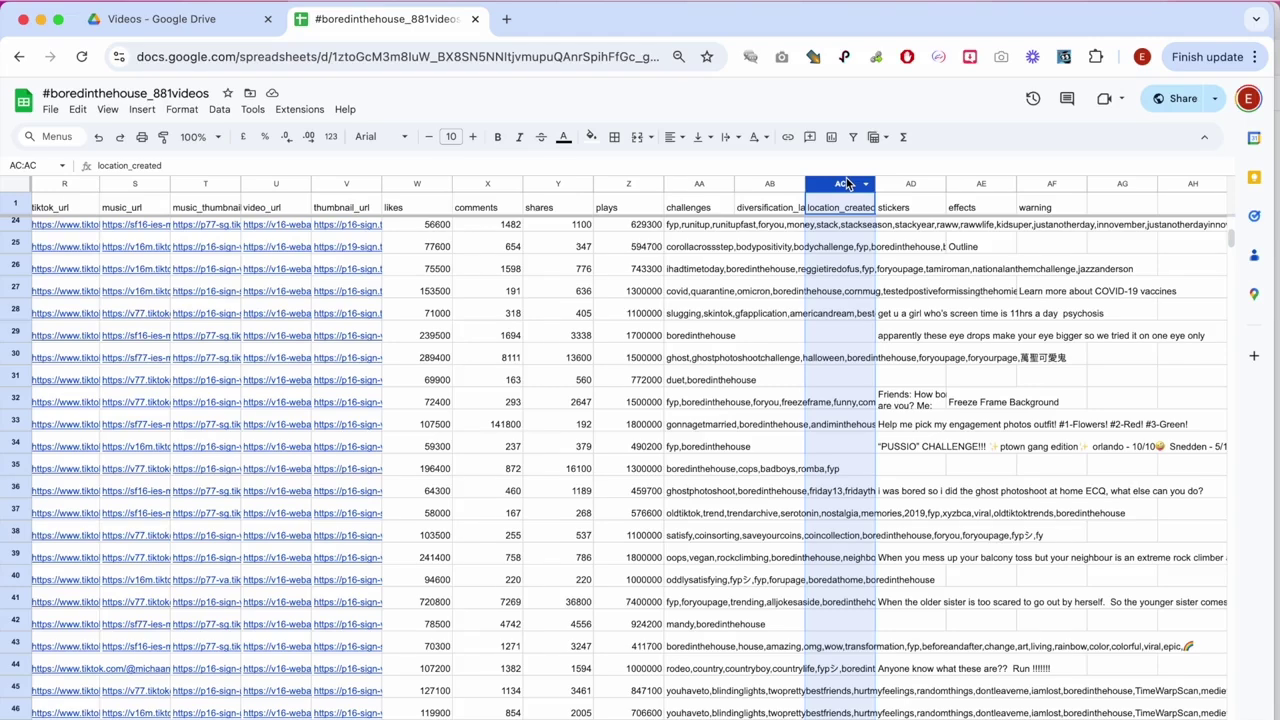
click(905, 183)
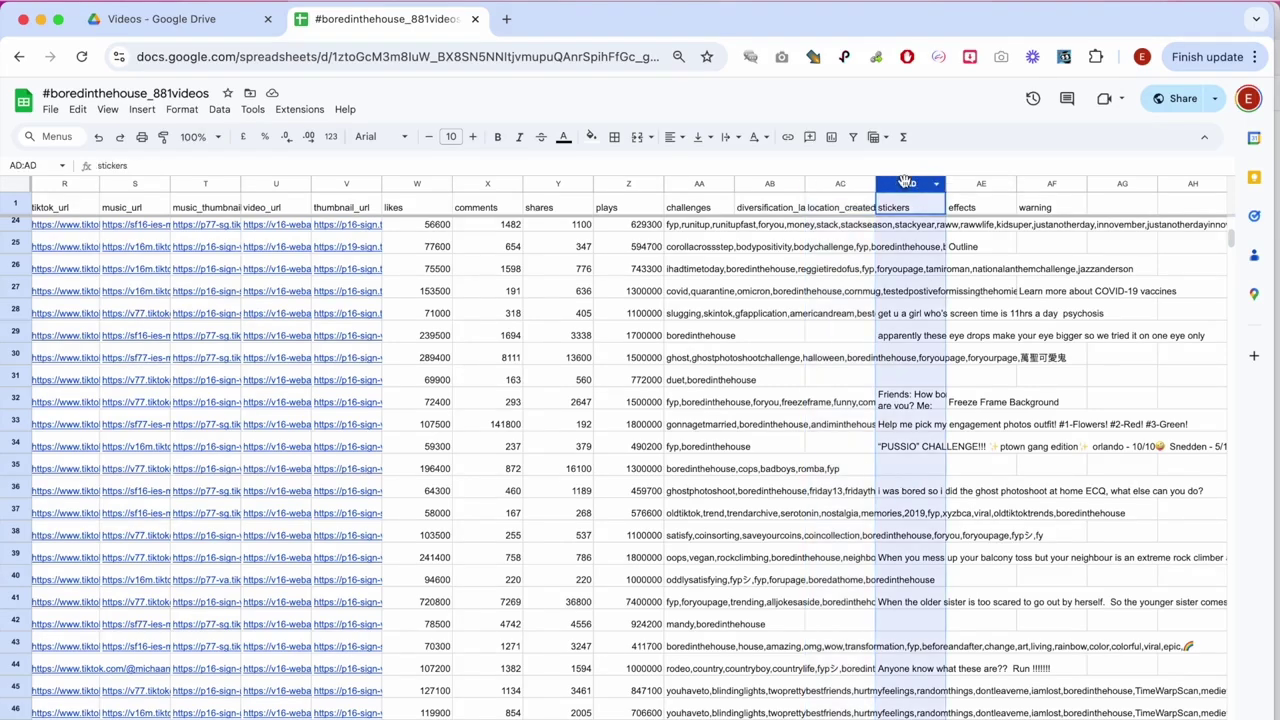
click(990, 183)
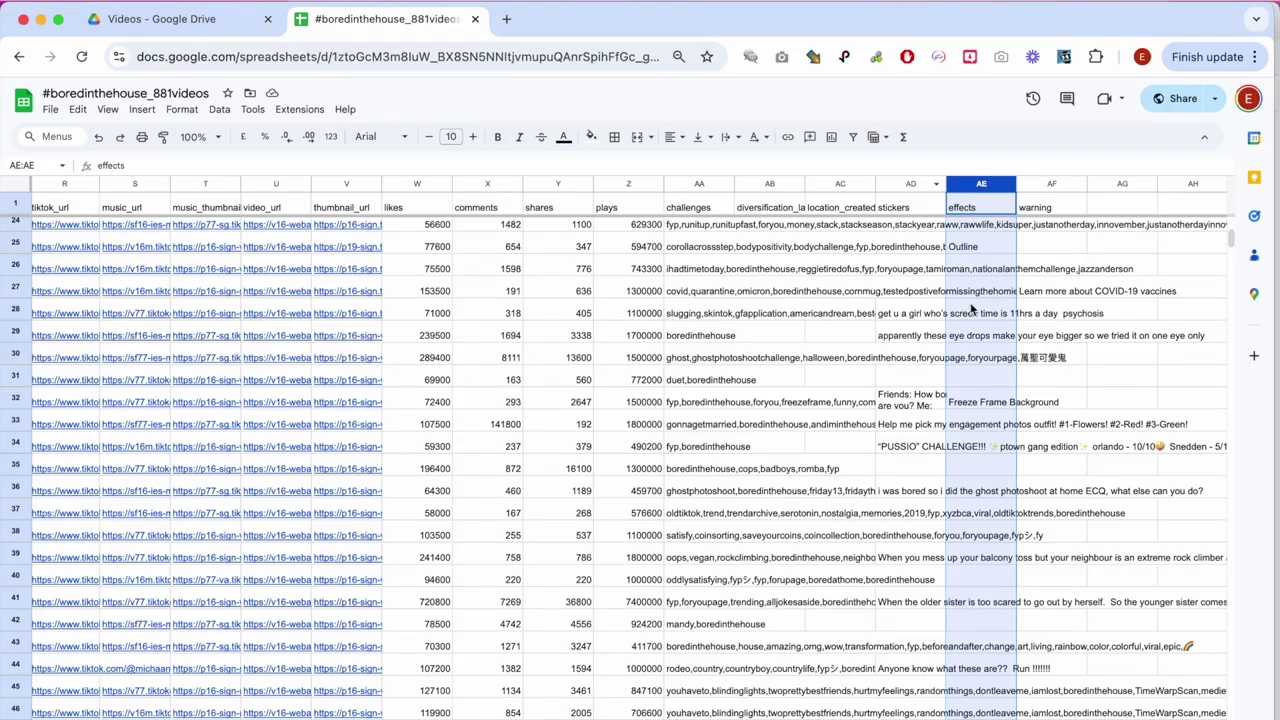
scroll(975, 470, down, 5)
scroll(975, 475, down, 1)
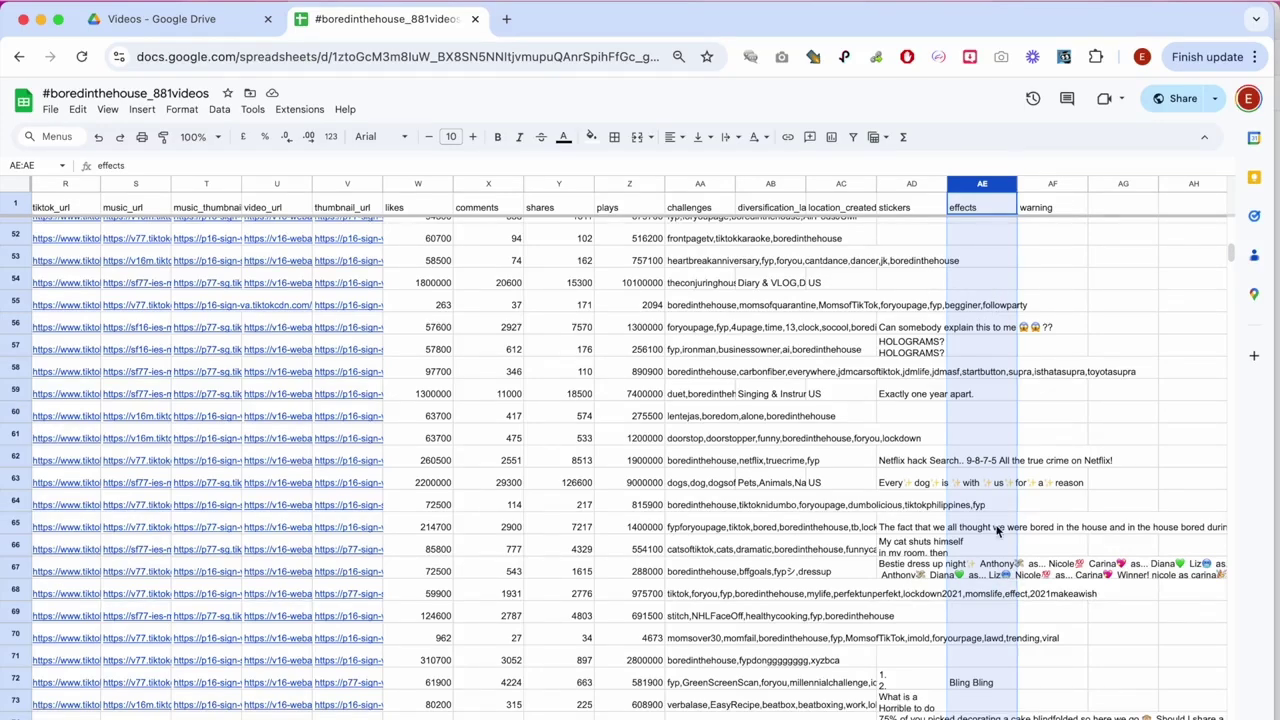
scroll(998, 532, up, 20)
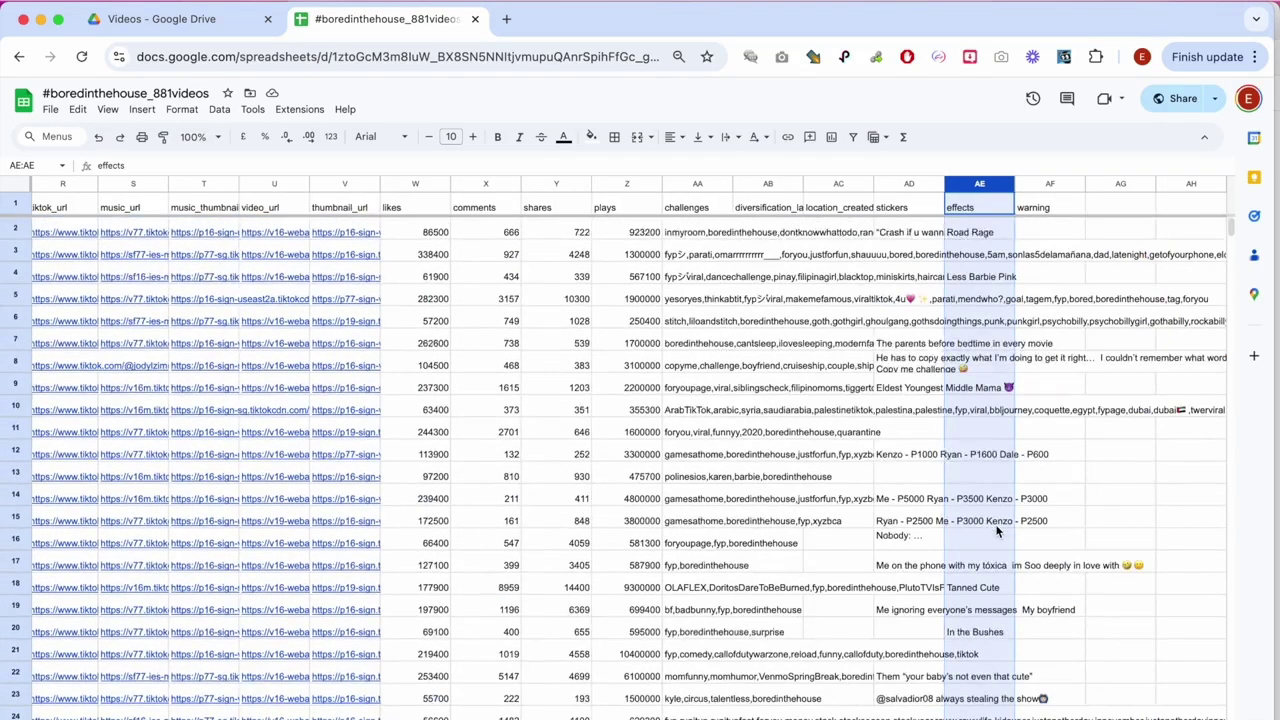
click(853, 137)
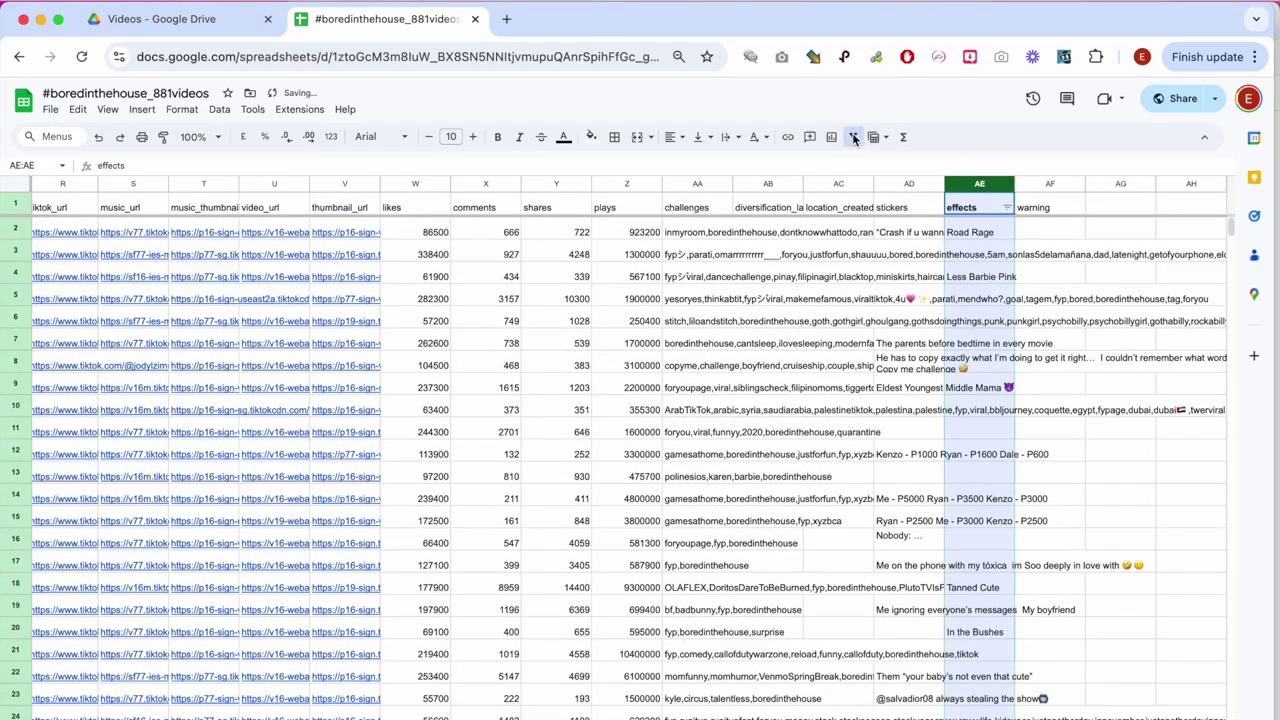
Step: Filter the effects column to exclude (Blanks) and scroll through the effect-tagged rows like 'Road Rage'
click(1007, 207)
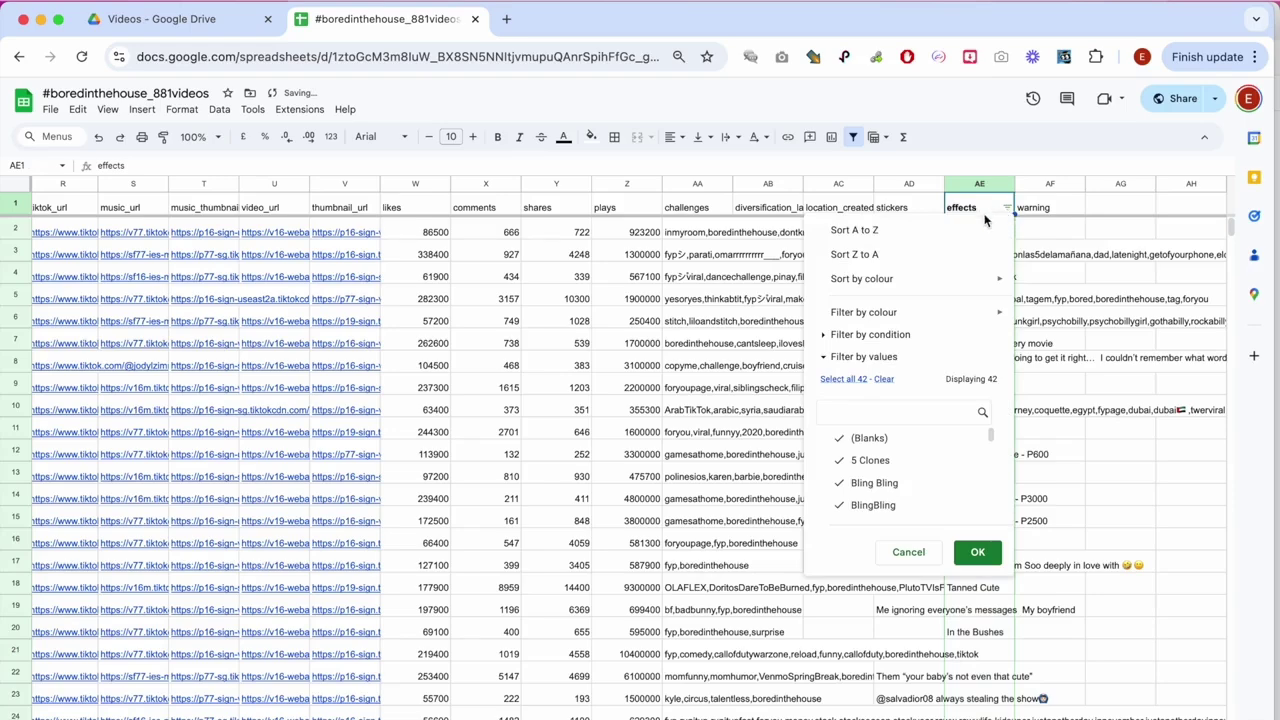
click(975, 552)
scroll(970, 550, down, 3)
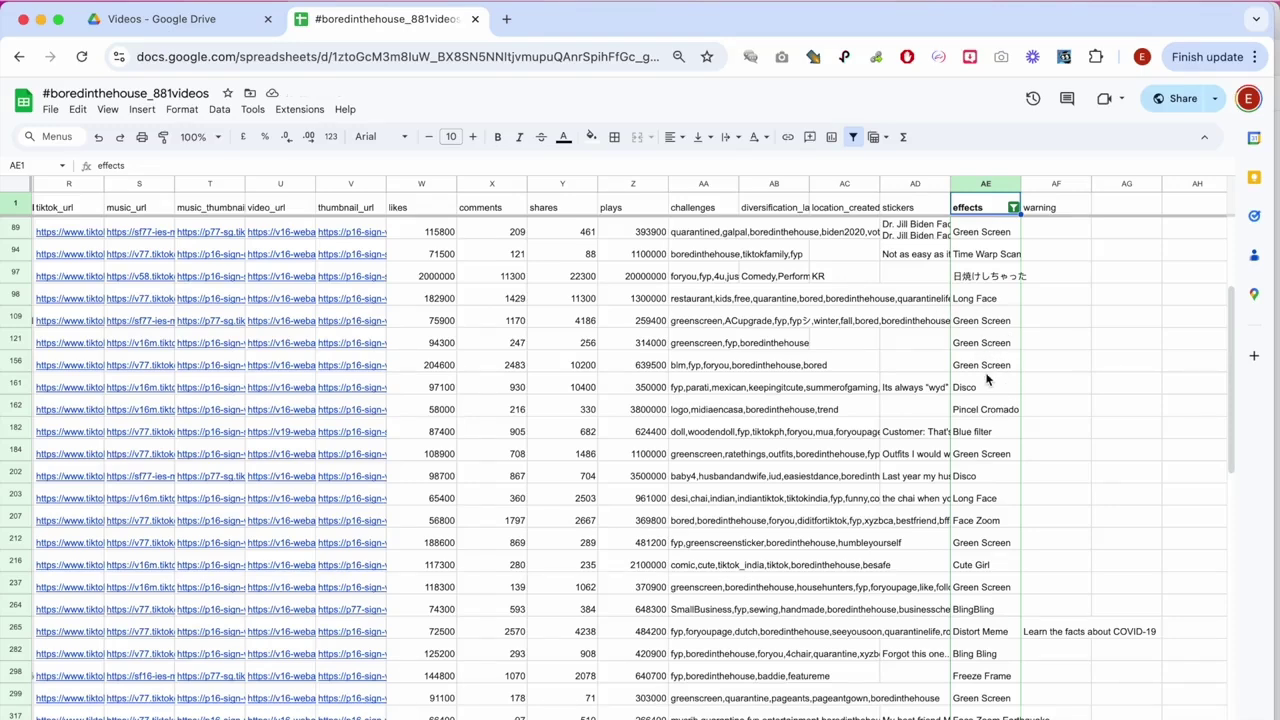
scroll(986, 375, down, 2)
scroll(986, 378, down, 1)
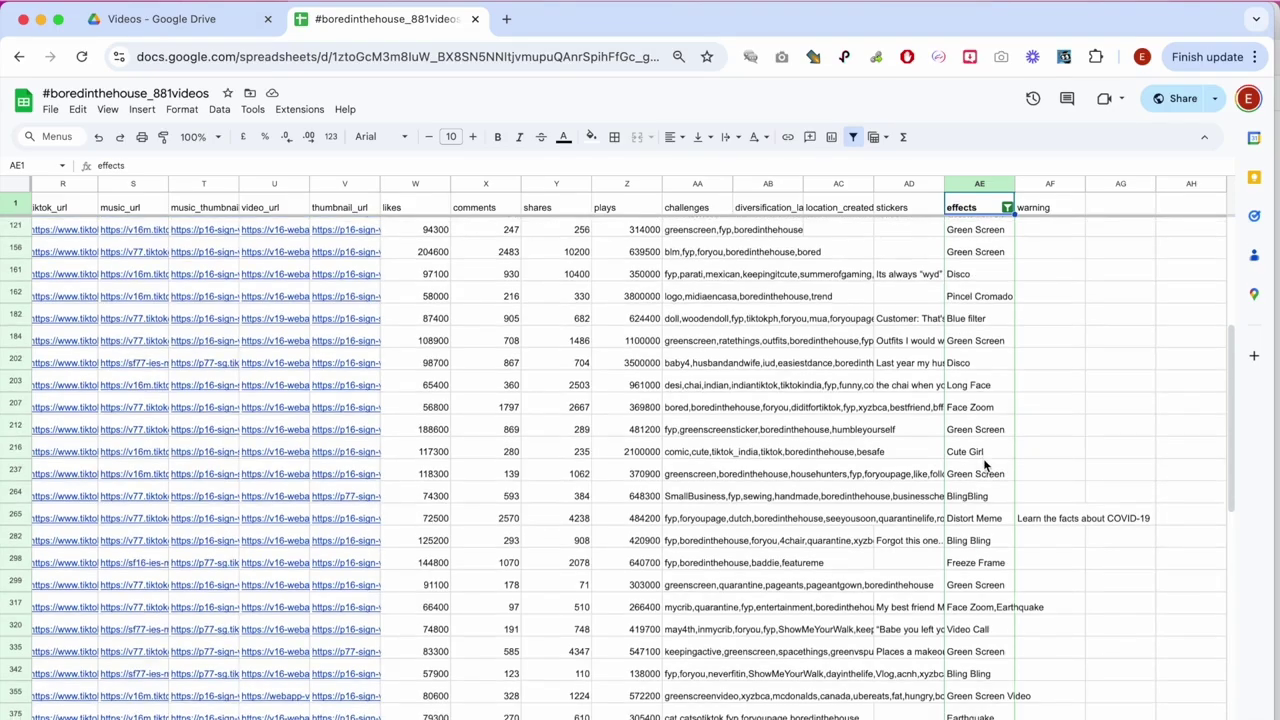
scroll(978, 460, down, 3)
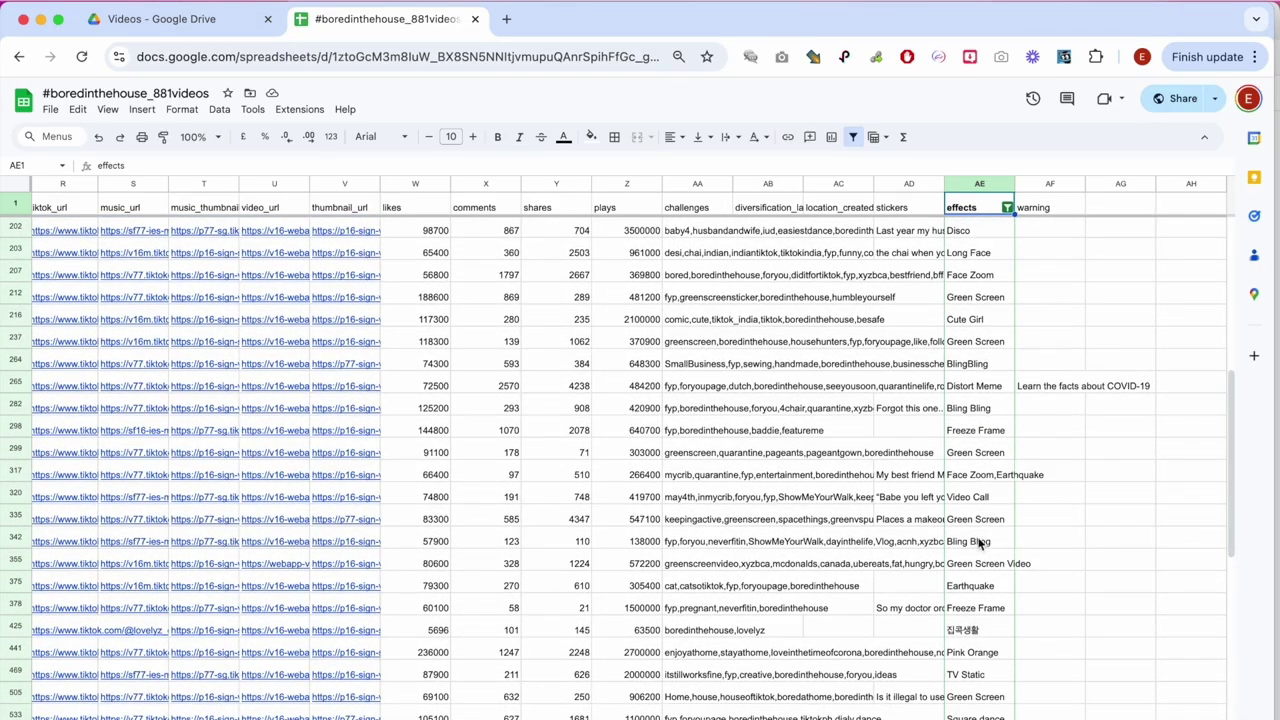
scroll(984, 550, down, 5)
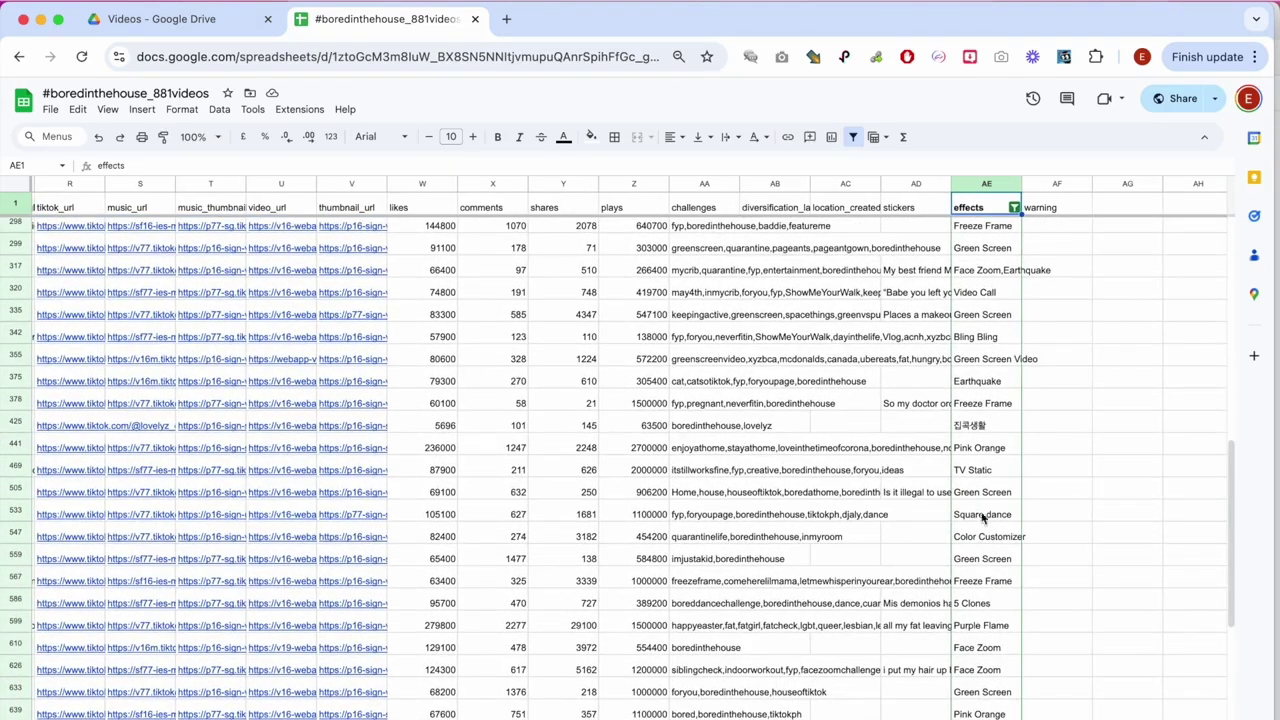
scroll(988, 648, down, 4)
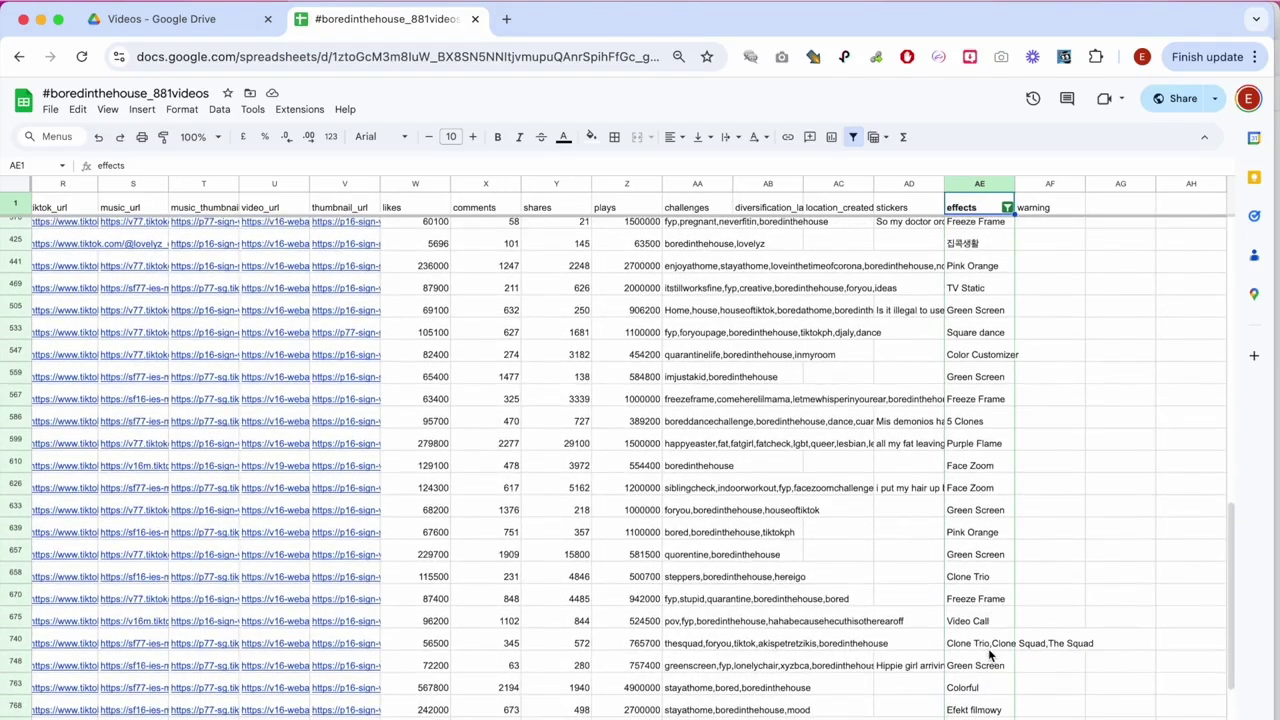
scroll(995, 383, down, 2)
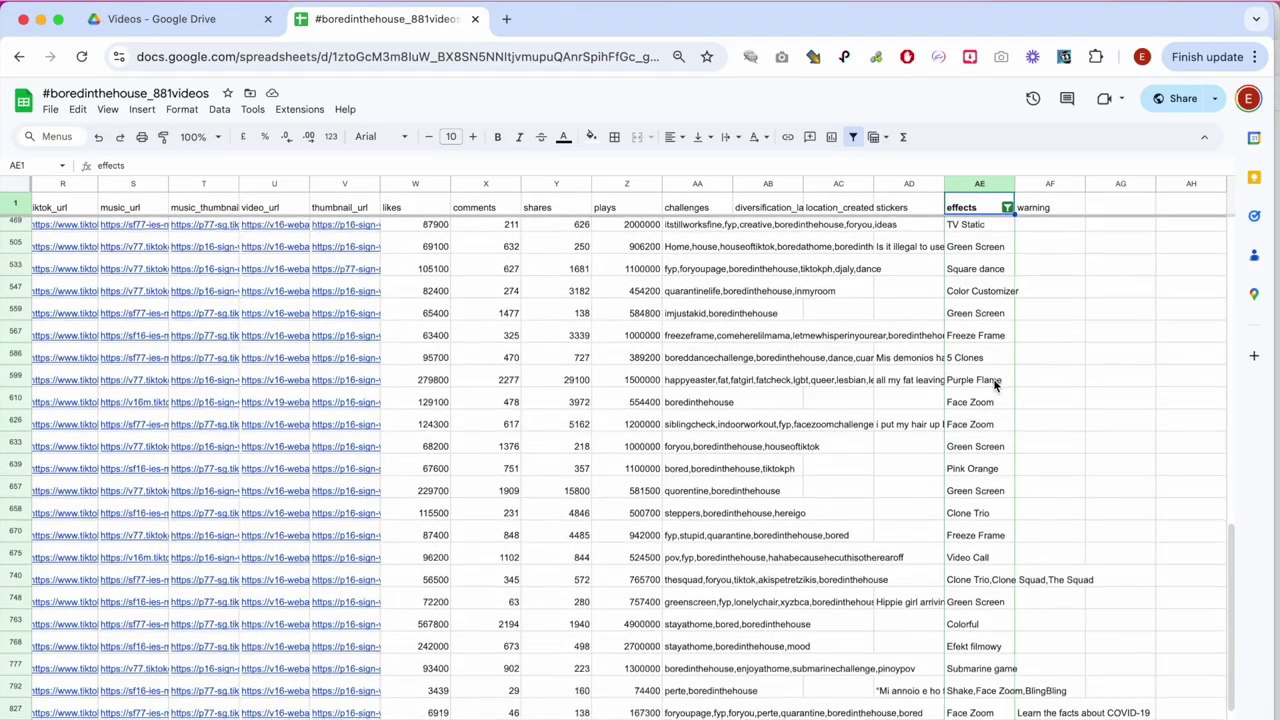
scroll(997, 400, down, 2)
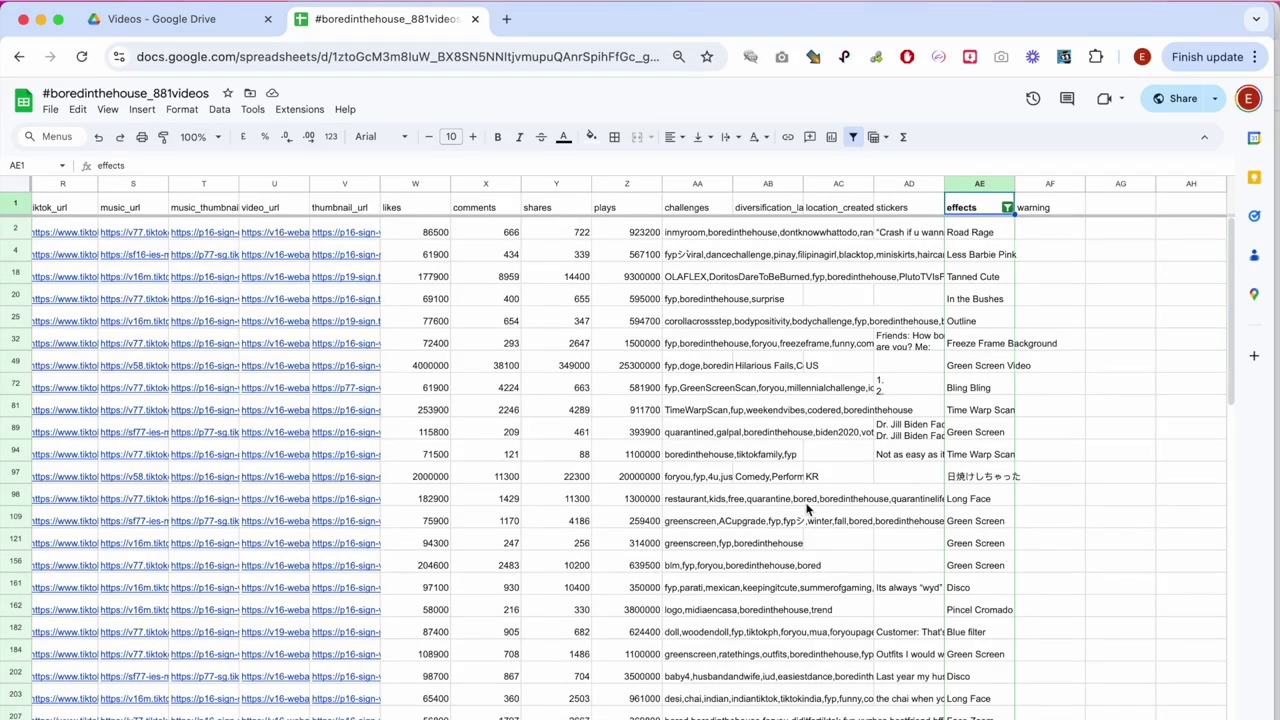
scroll(560, 440, left, 1)
scroll(522, 437, left, 15)
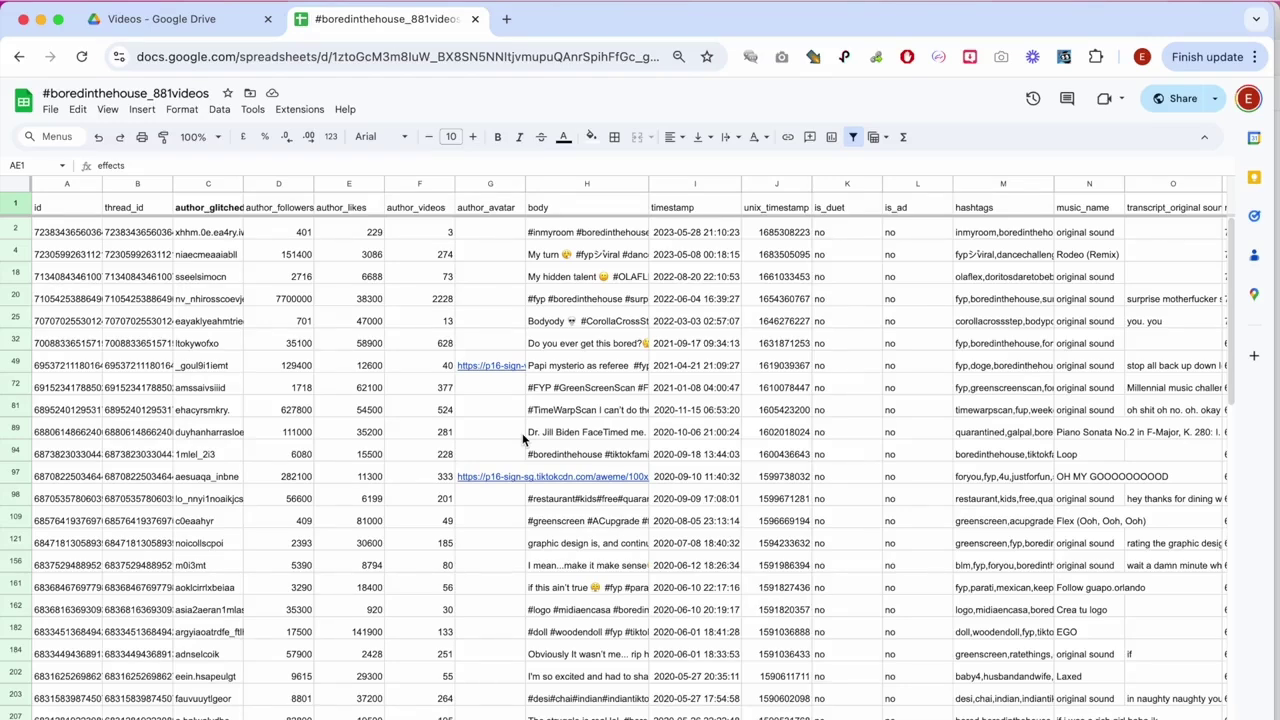
Step: Remove the effects filter and re-create a filter spanning every column
click(853, 137)
click(856, 139)
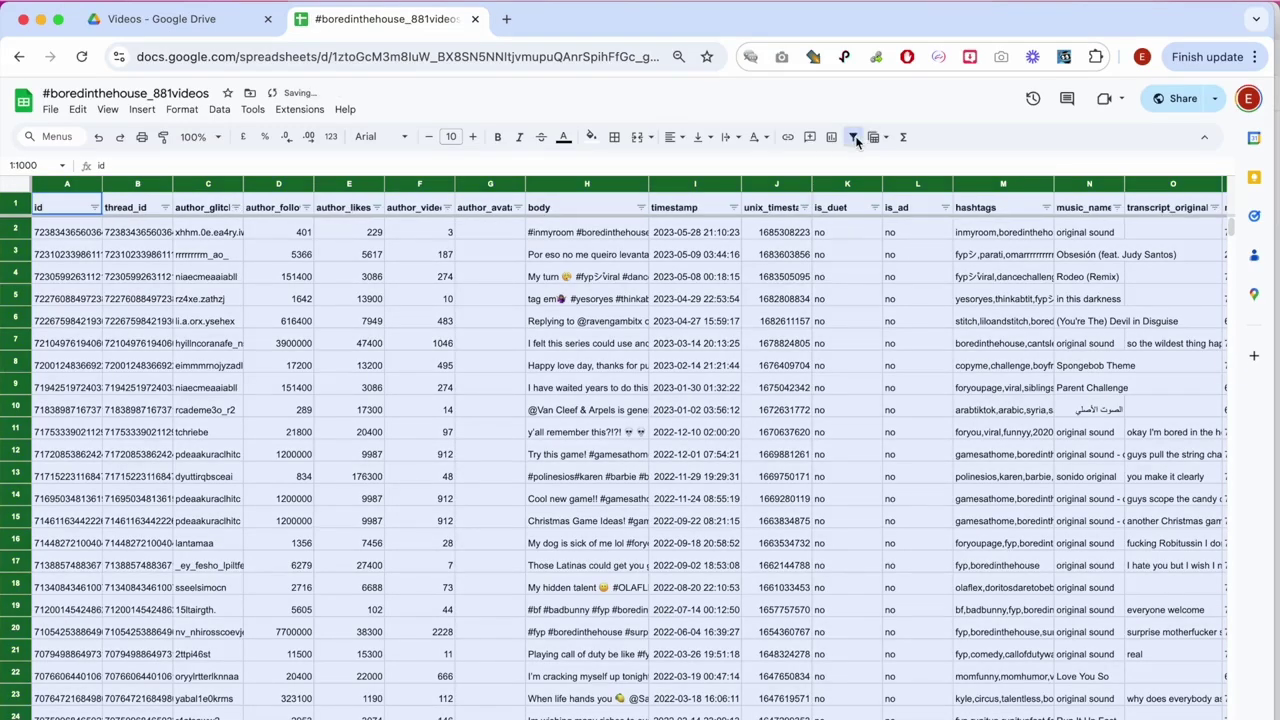
scroll(796, 421, right, 3)
scroll(796, 421, right, 5)
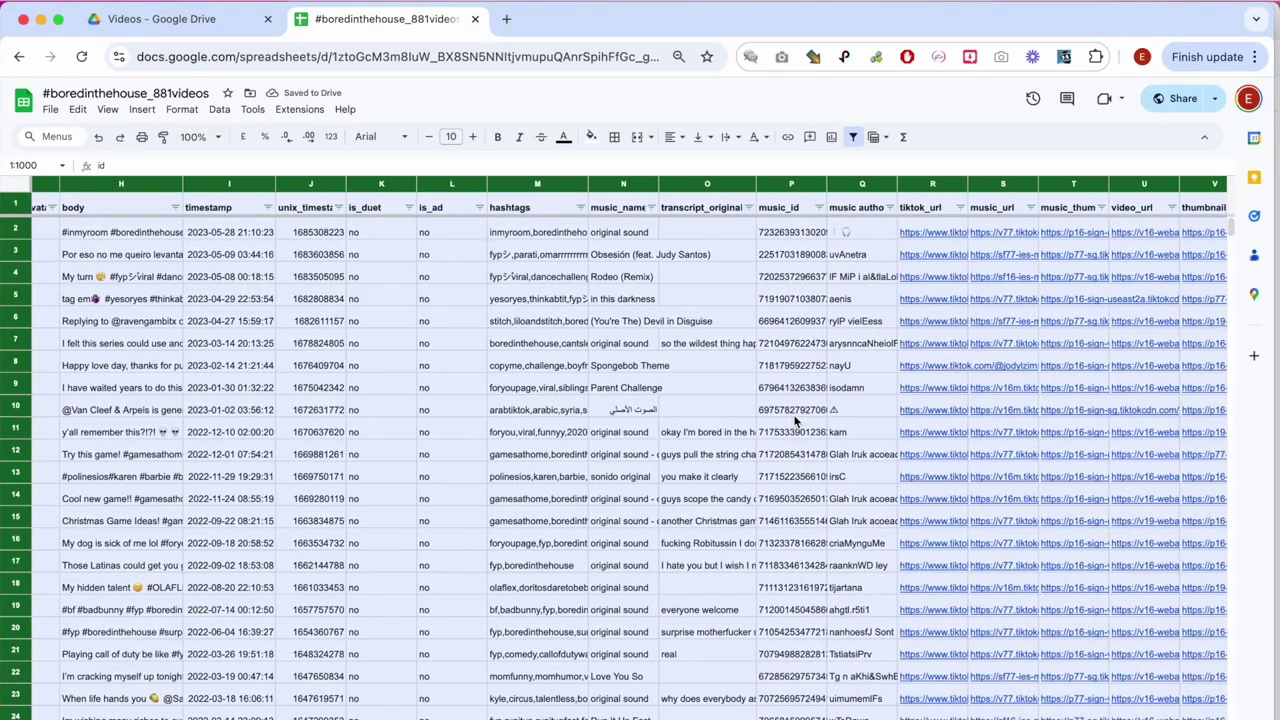
Step: Filter music_name by condition 'Text contains' with 'orig' to show only original-sound videos
click(651, 207)
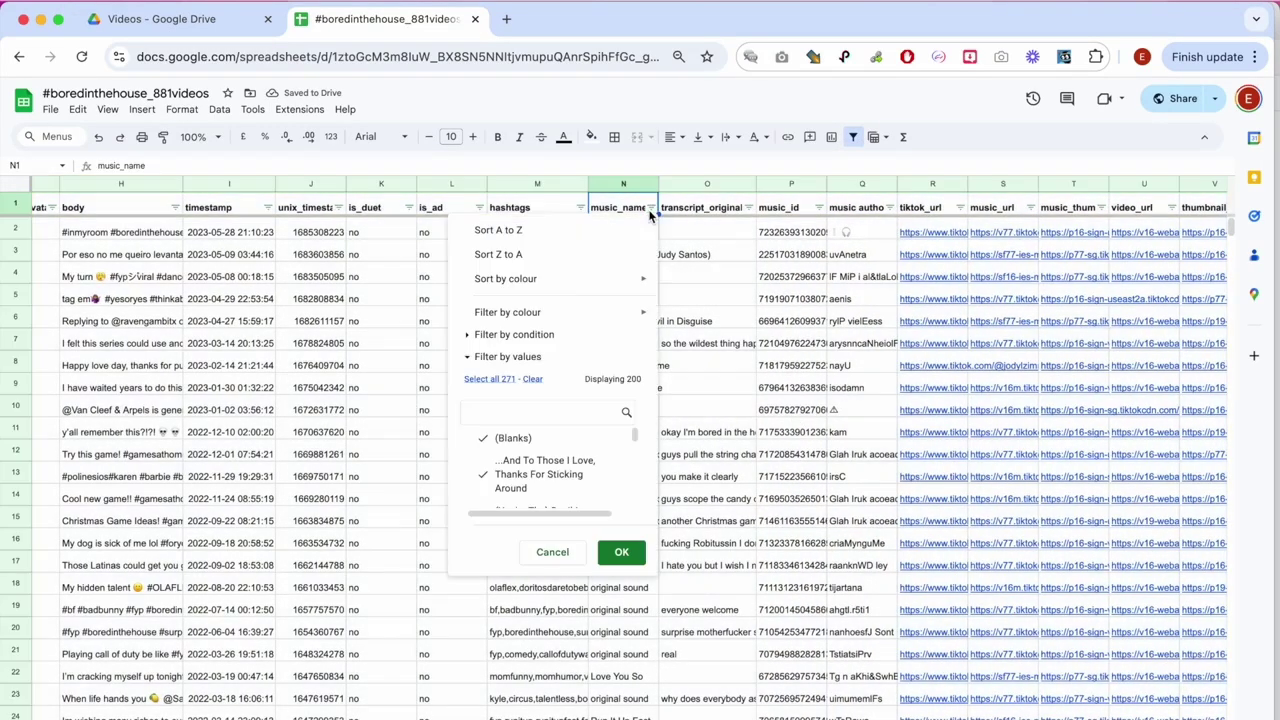
click(575, 336)
click(570, 362)
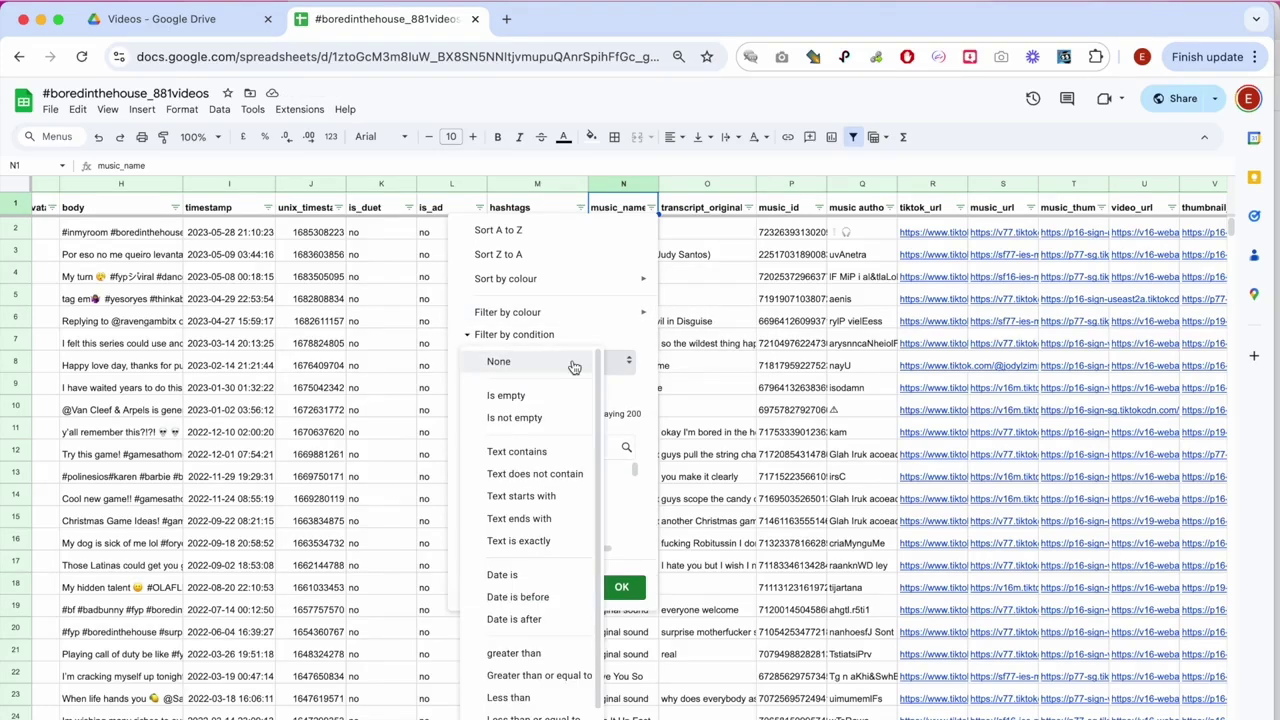
click(547, 451)
click(525, 395)
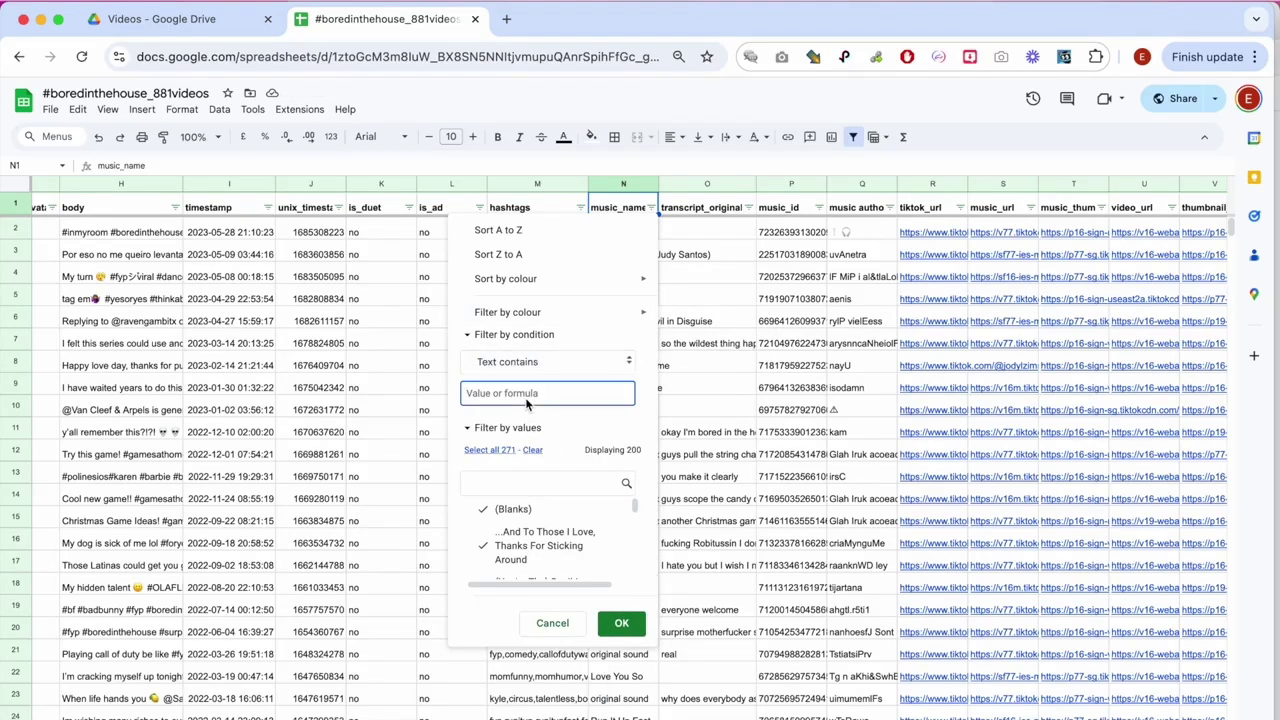
text(orig)
click(621, 622)
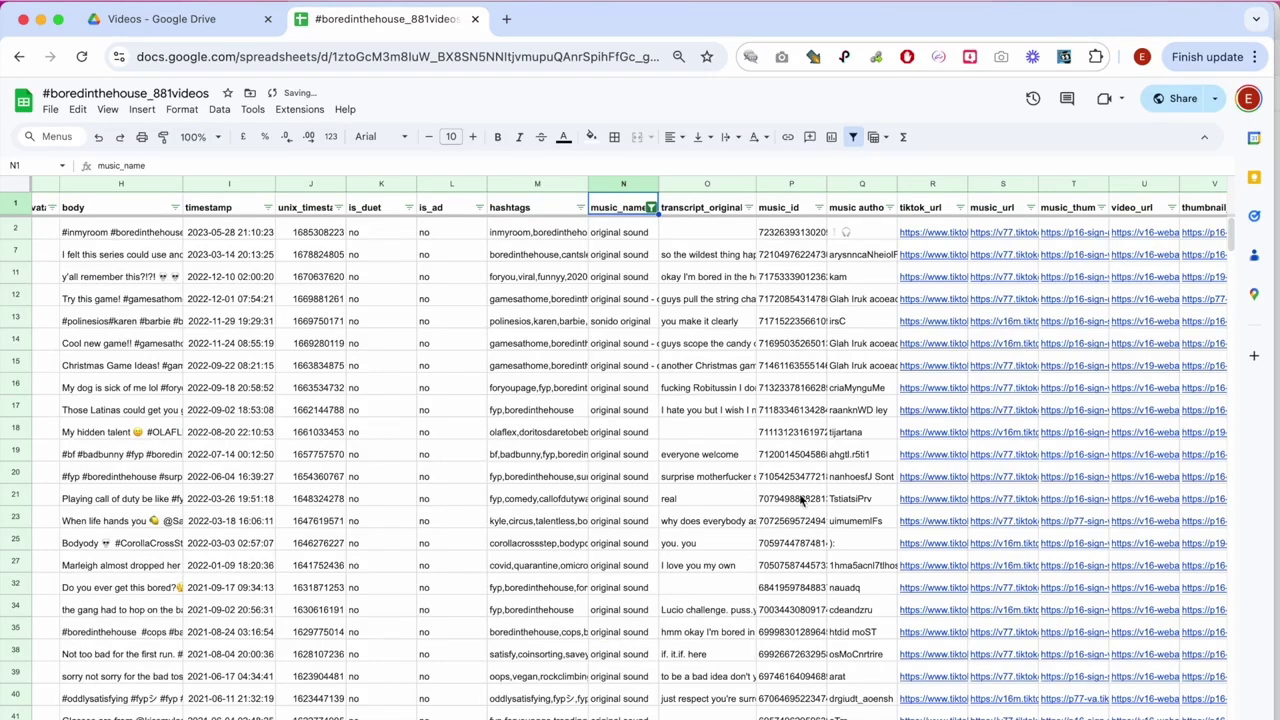
scroll(868, 555, right, 5)
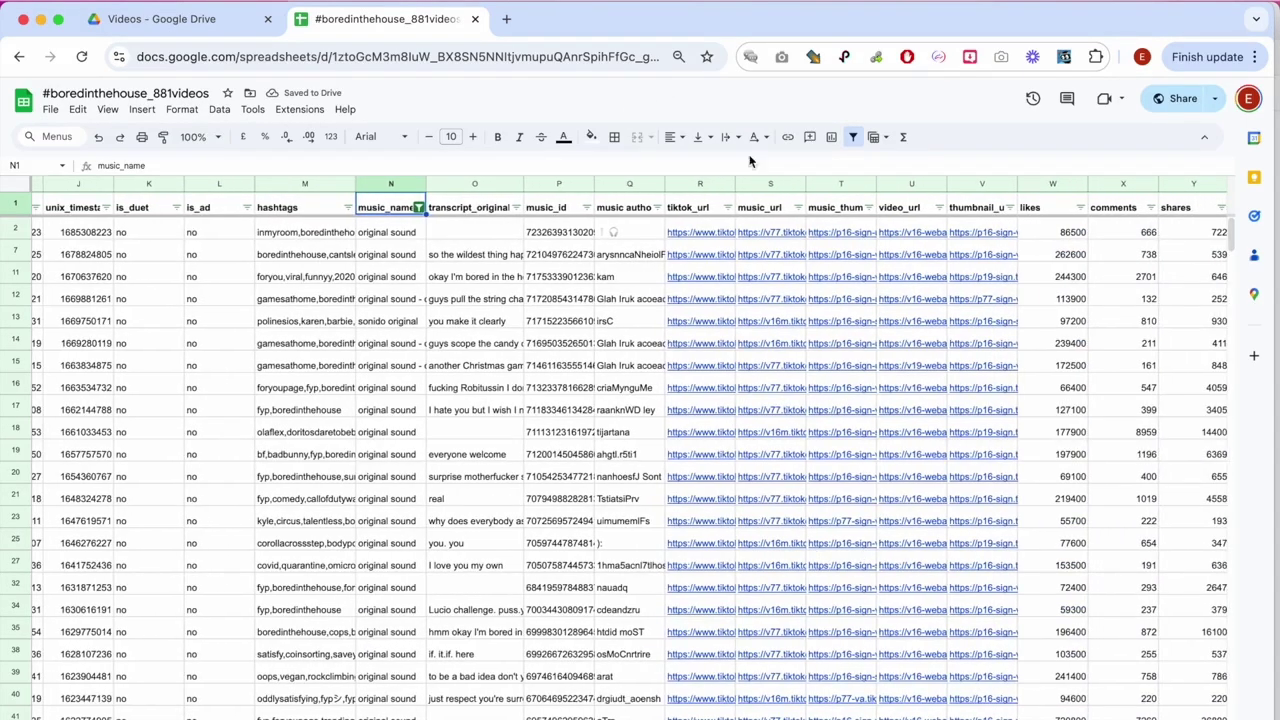
scroll(1144, 417, right, 4)
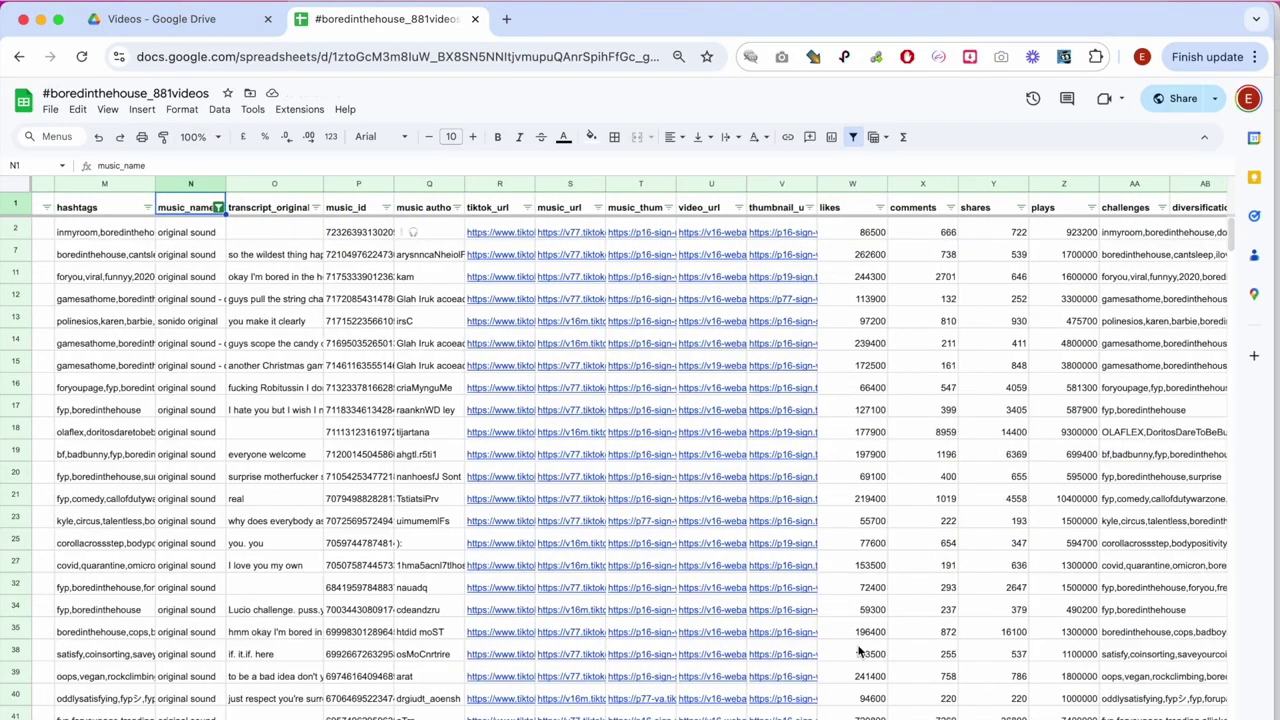
scroll(979, 412, right, 6)
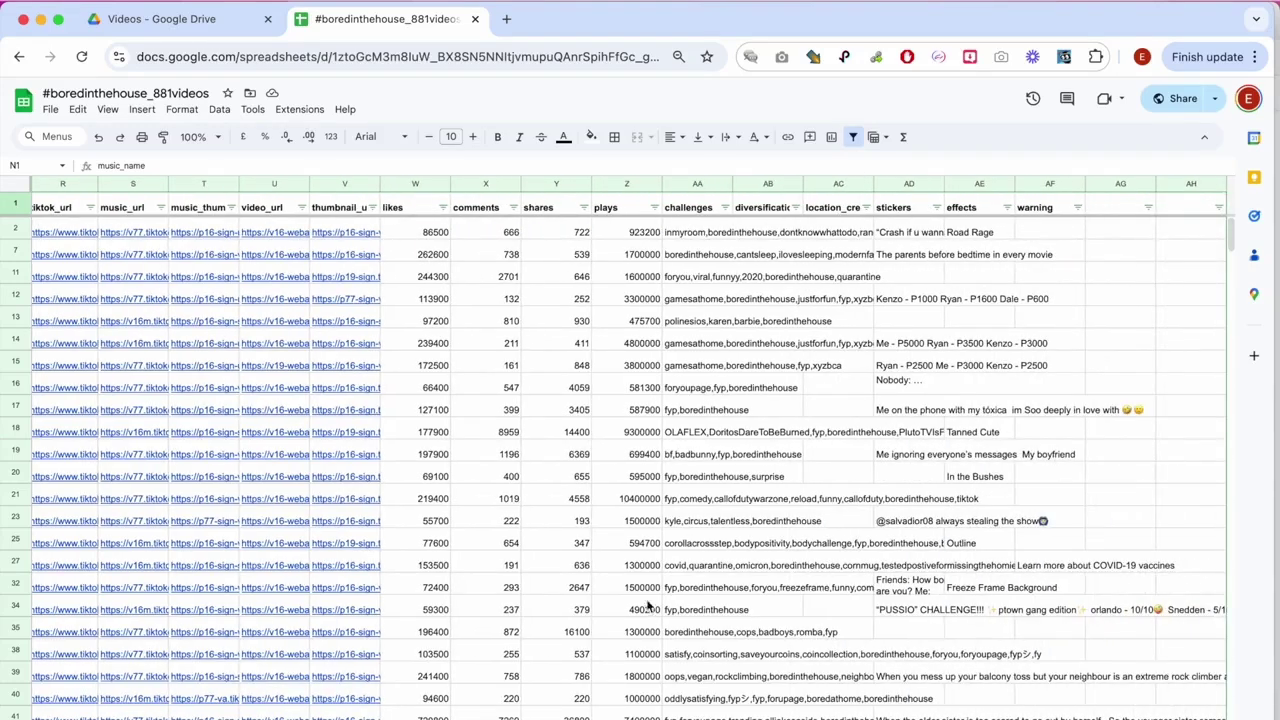
Step: Add an effects filter that excludes (Blanks) on top of the original-sound filter
click(1007, 207)
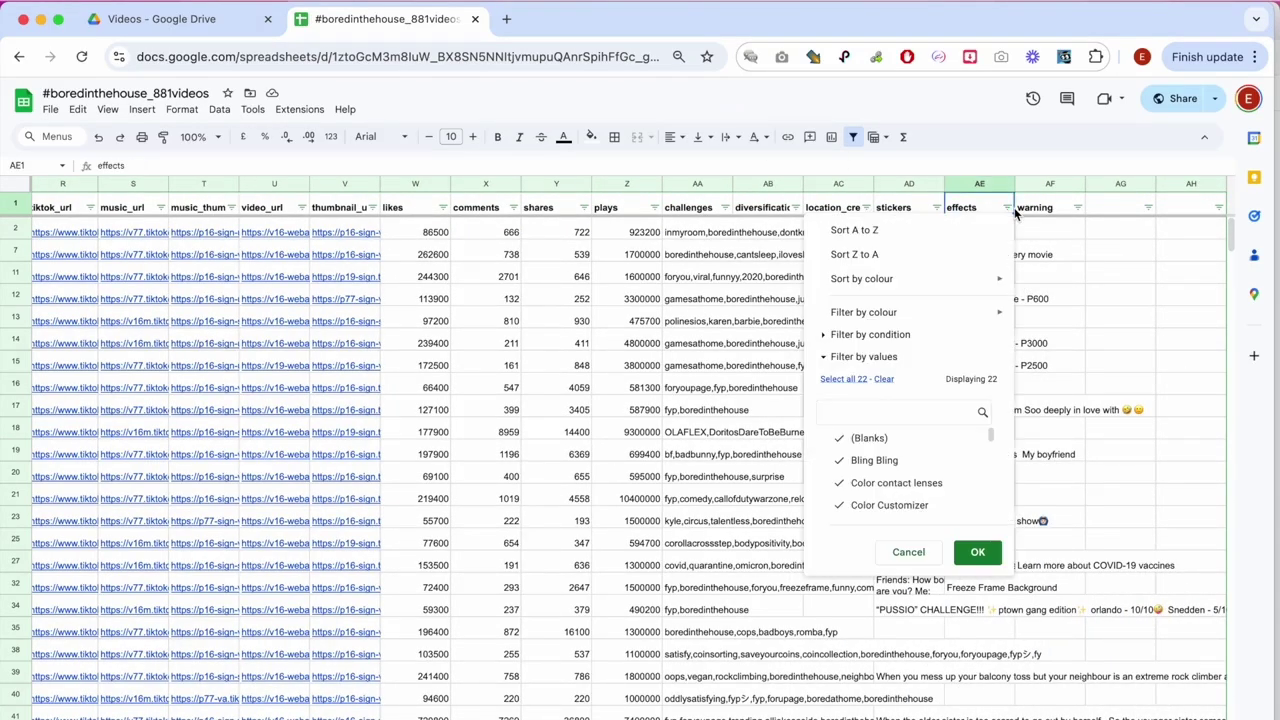
click(924, 446)
click(978, 551)
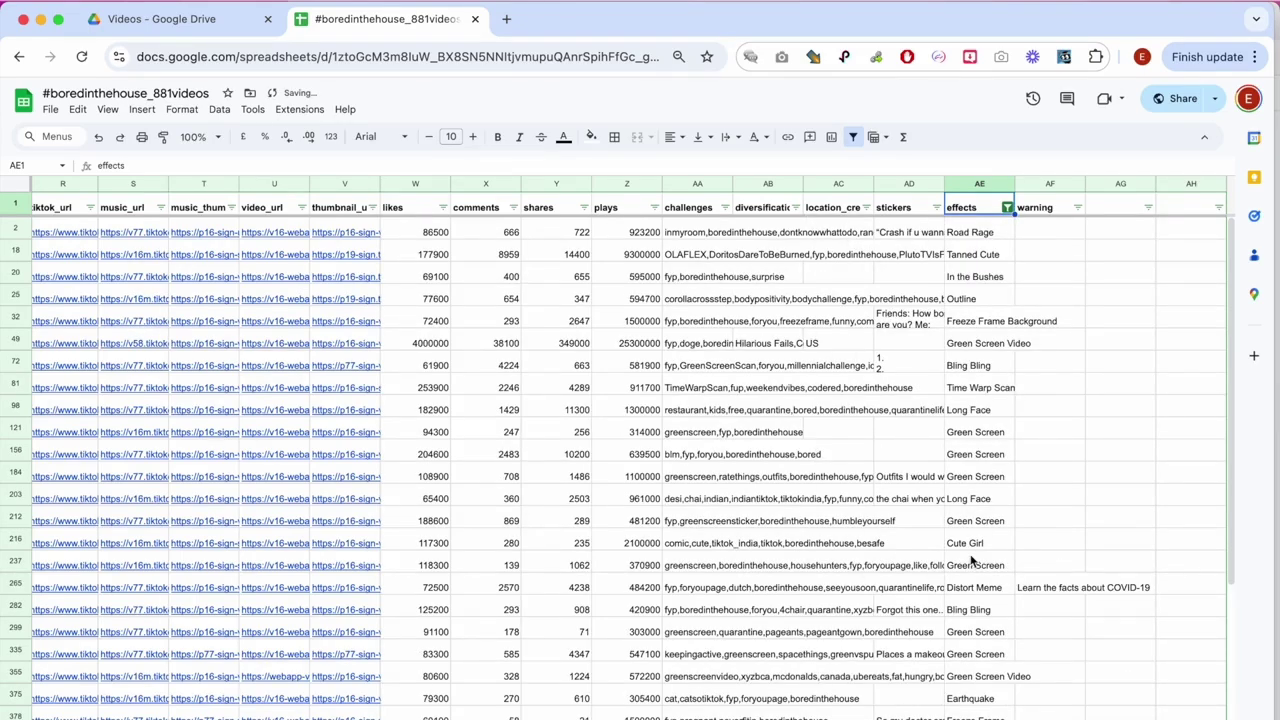
Step: Select the entire tiktok_url column (column R)
scroll(800, 557, left, 5)
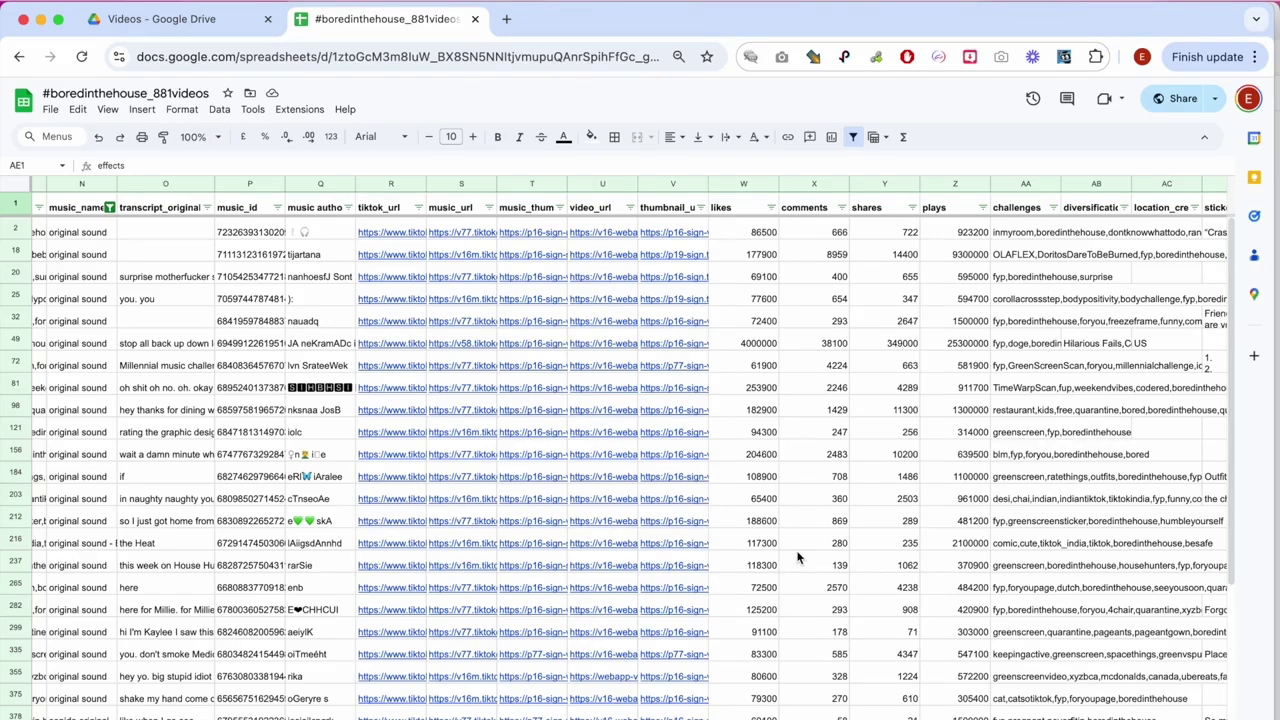
scroll(787, 548, left, 3)
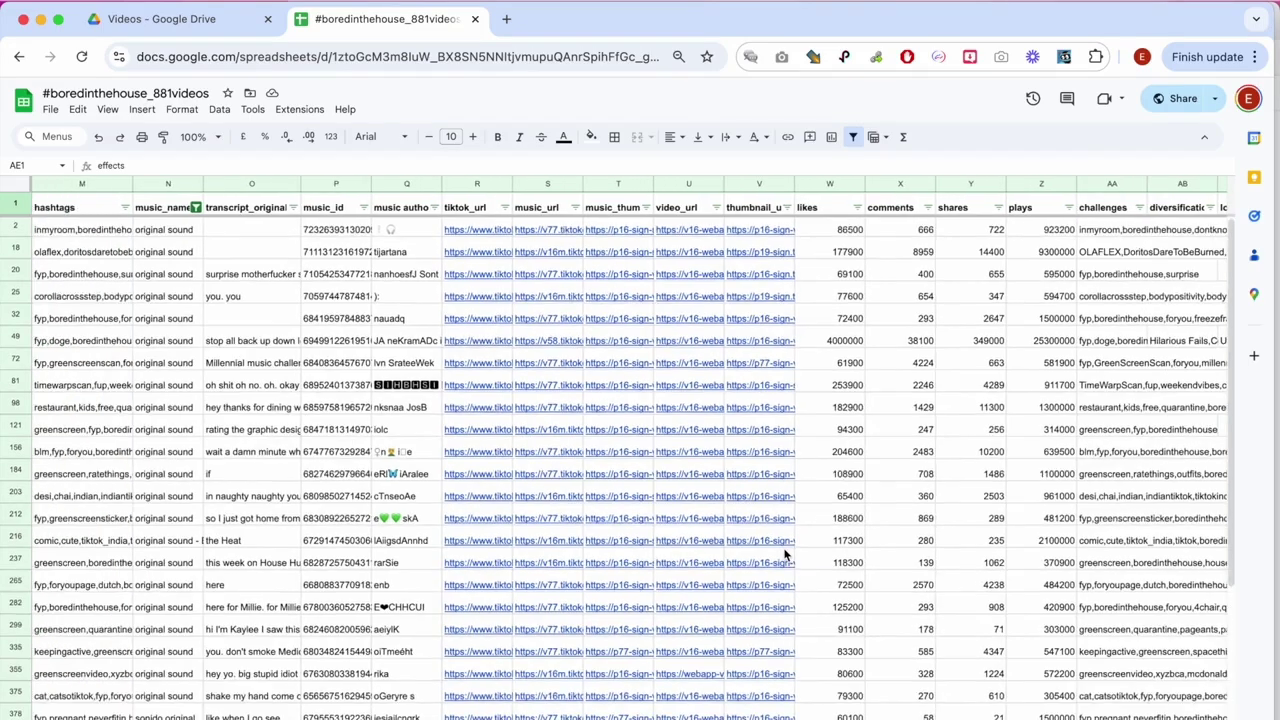
click(477, 183)
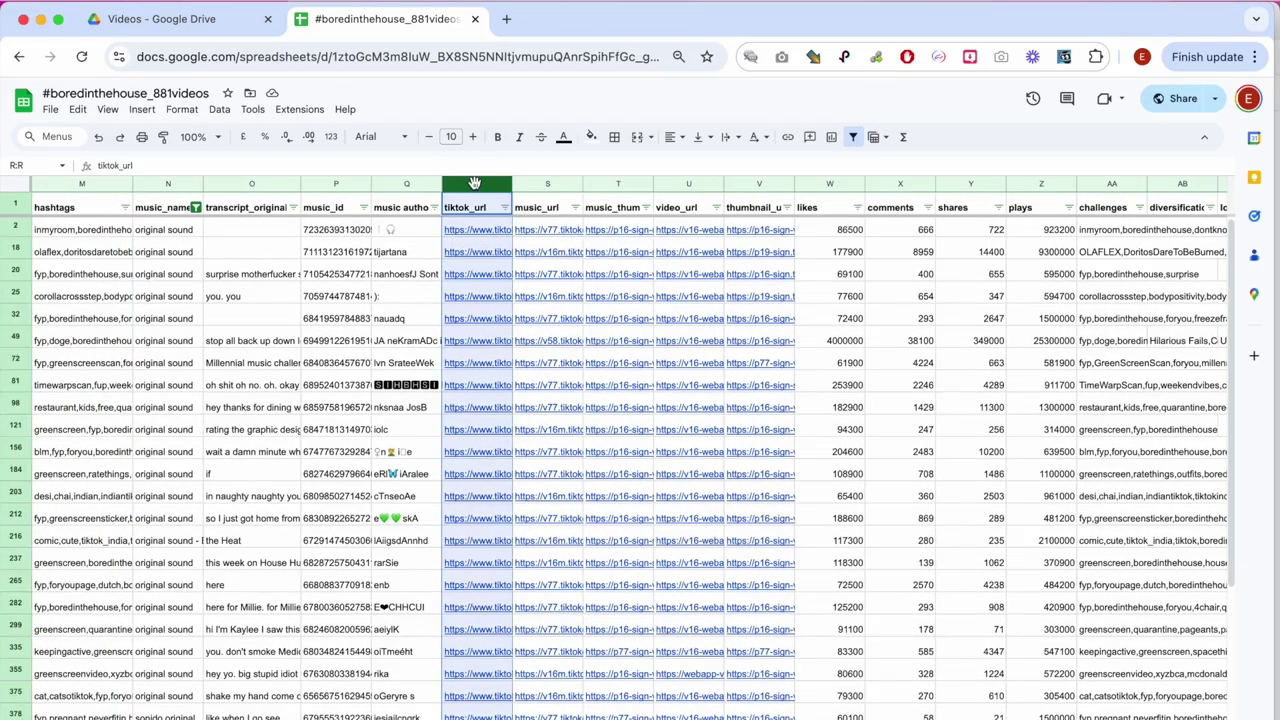
mouse_move(490, 265)
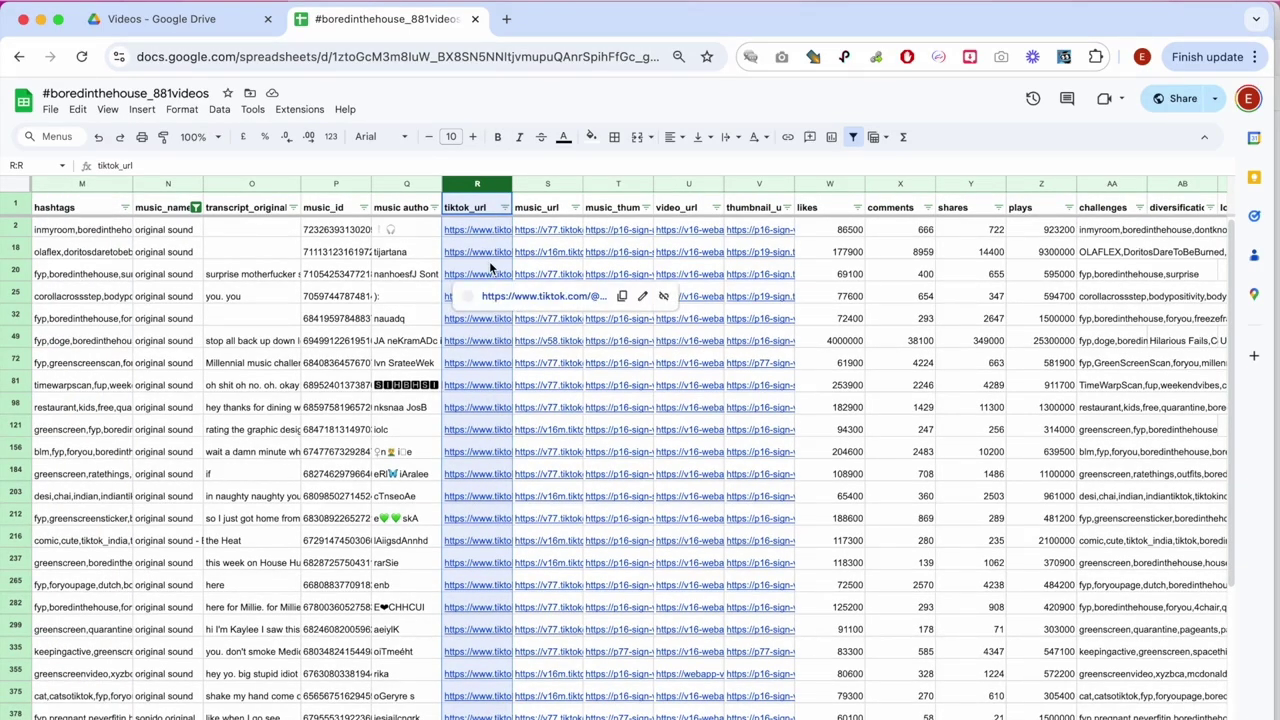